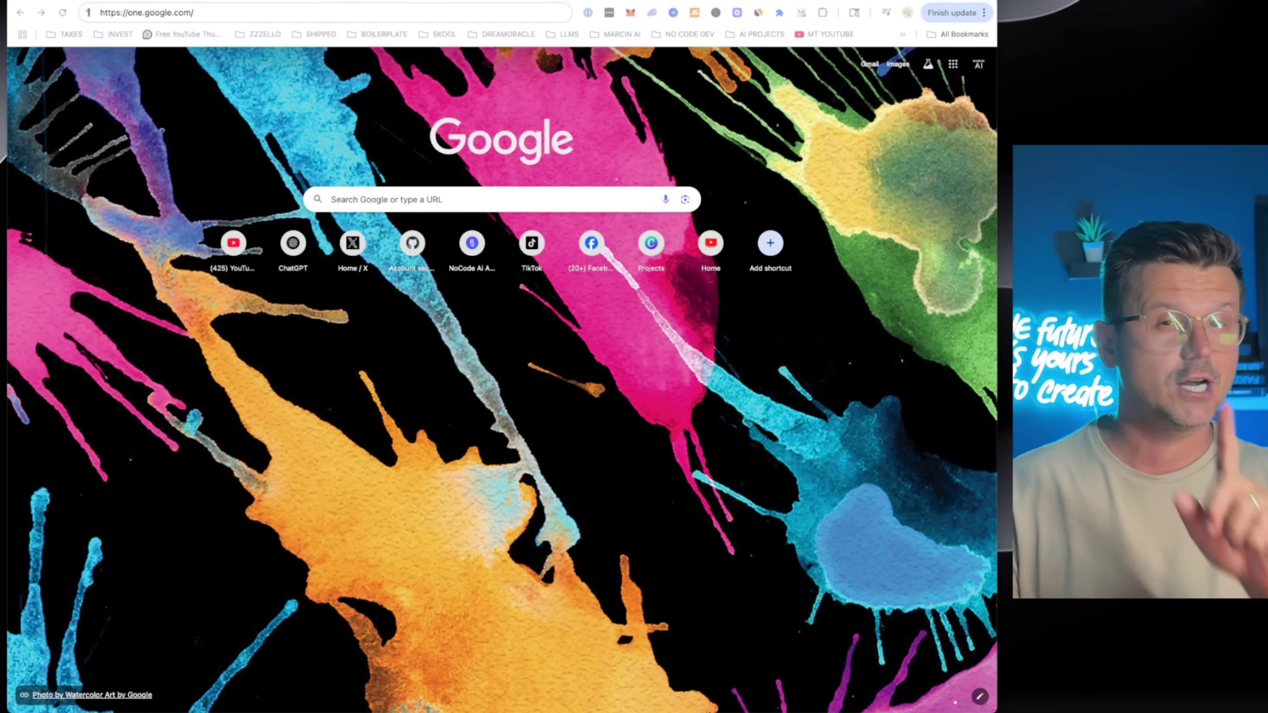
- Enter one.google.com in the Chrome address bar on the new-tab page
click(246, 11)
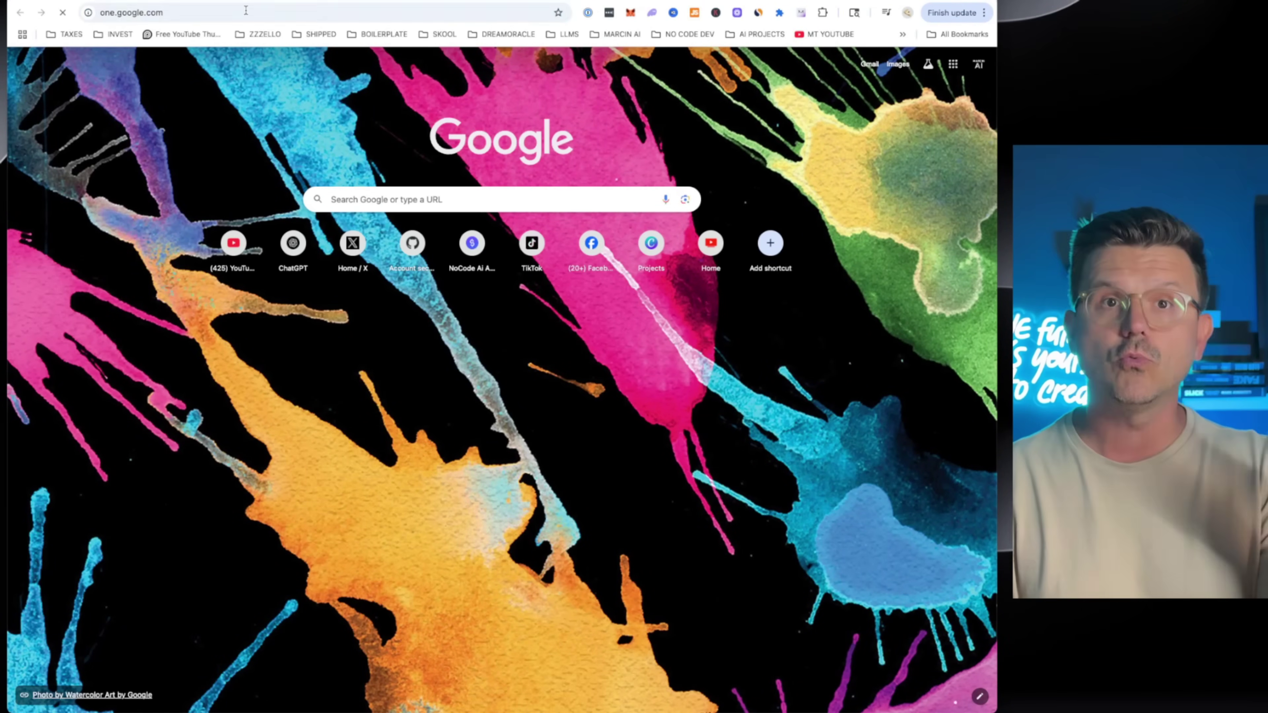
- Load Google One, browse the Google AI plans, and start the Google AI Pro trial
key(Return)
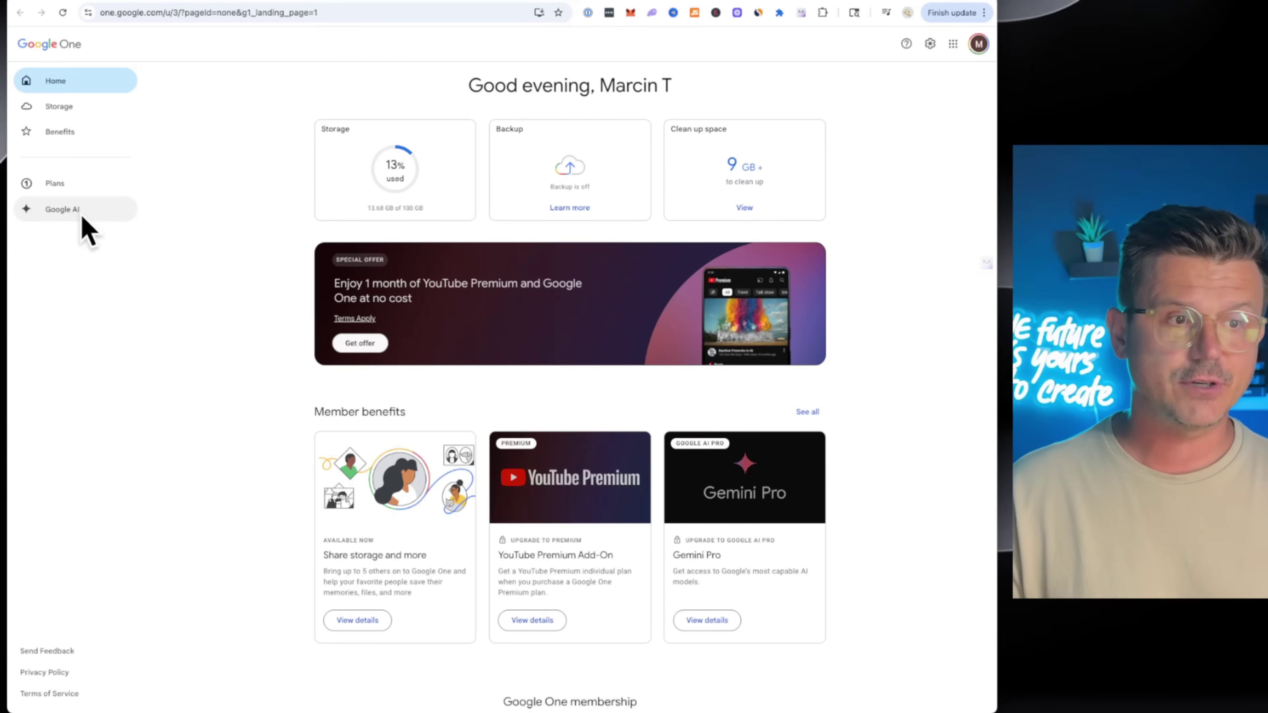
click(79, 212)
scroll(221, 330, down, 10)
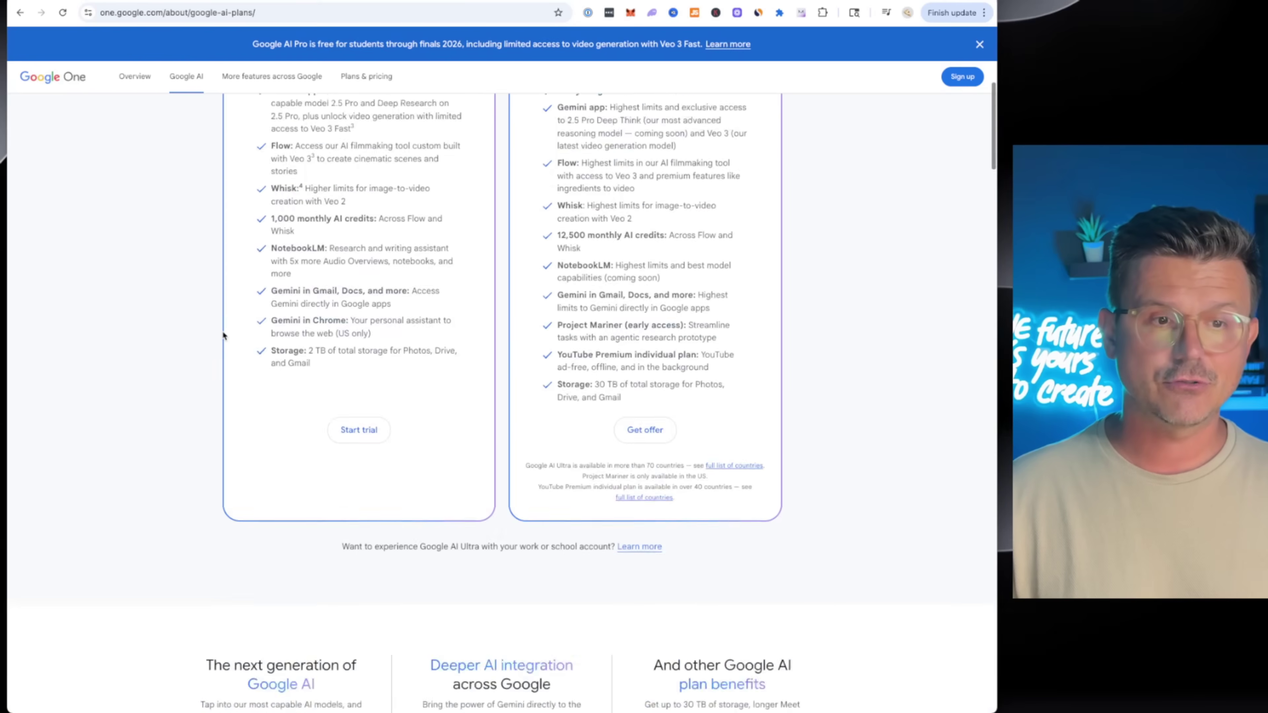
scroll(222, 330, up, 5)
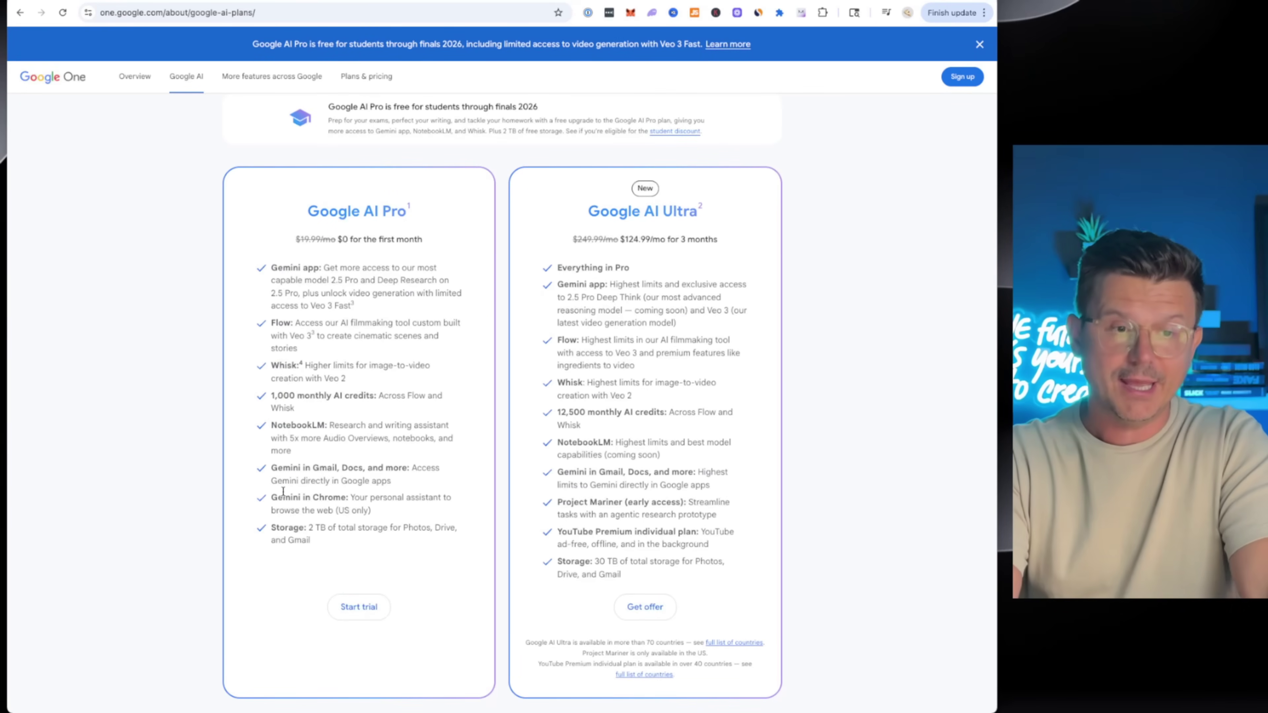
click(358, 606)
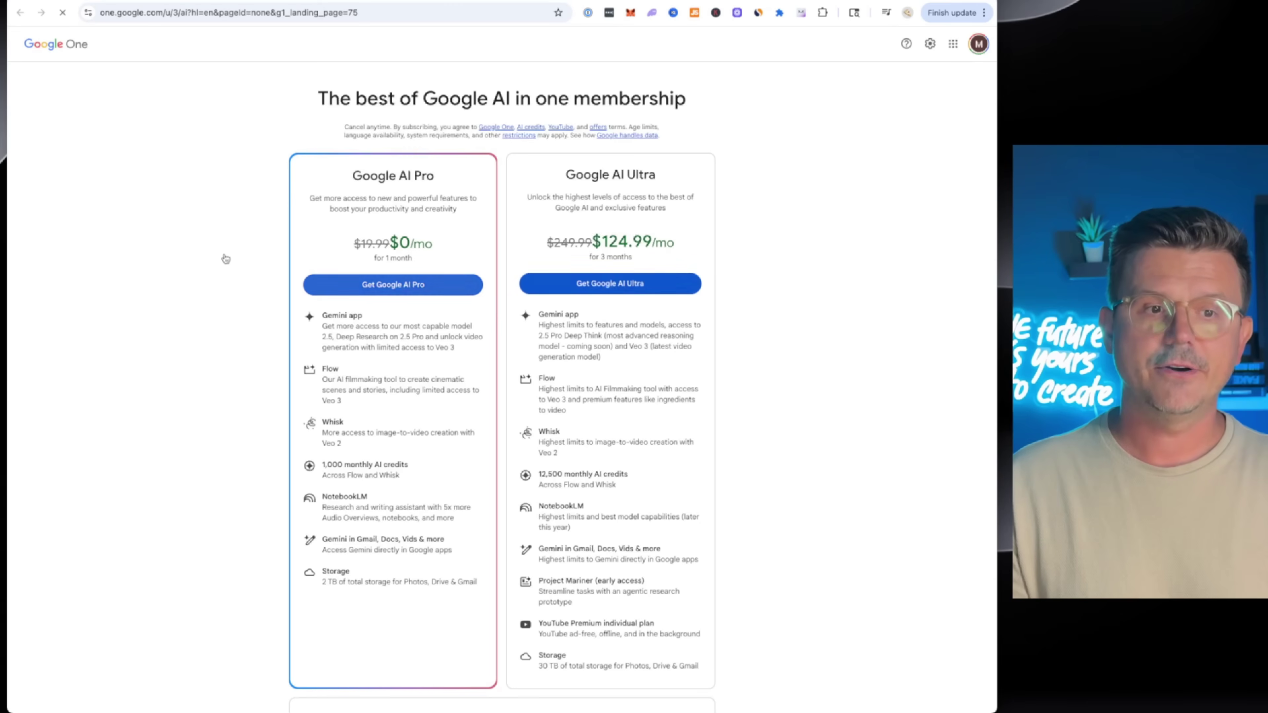
- Choose Google AI Pro (2 TB) and confirm its 1-month free trial subscription
scroll(252, 292, down, 2)
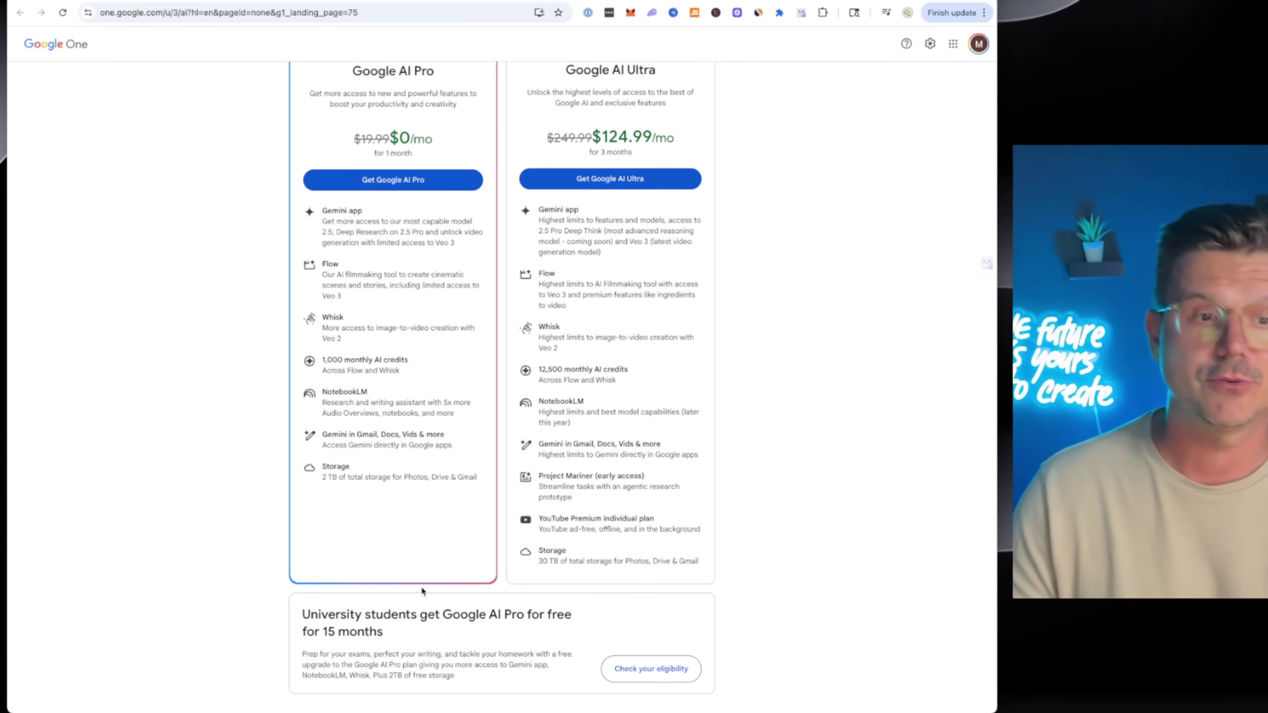
click(385, 184)
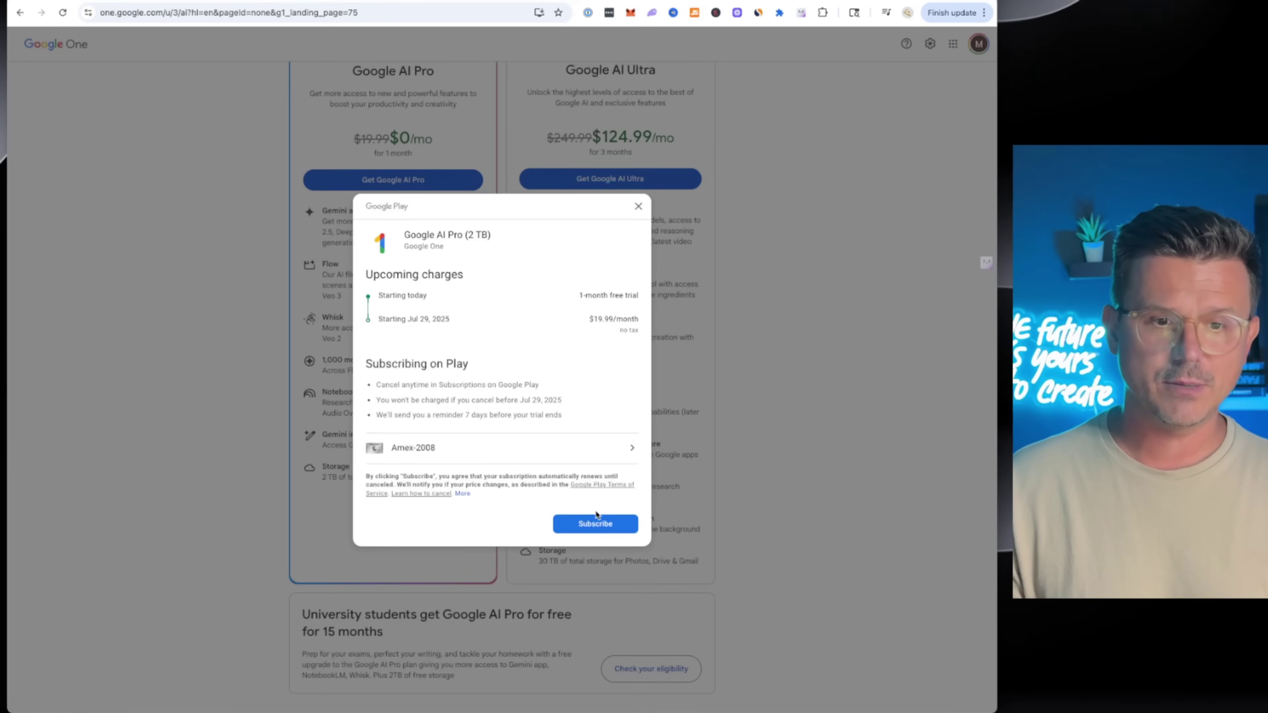
click(596, 521)
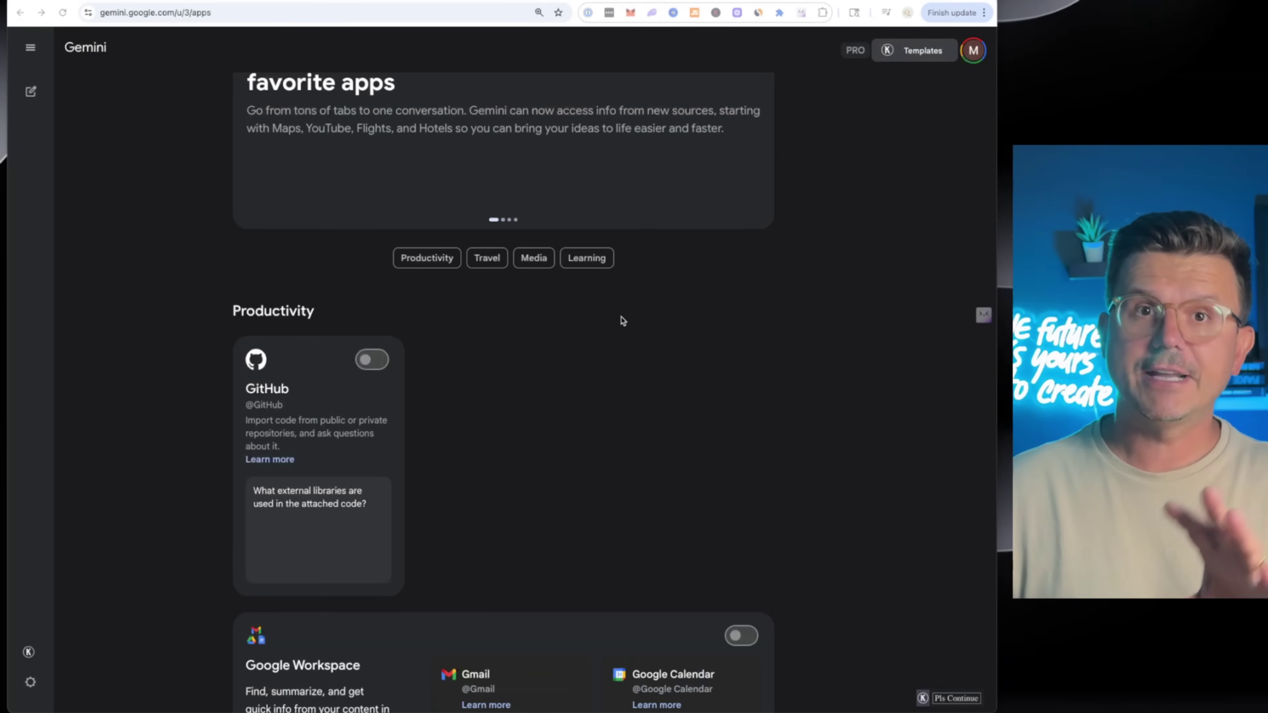
- Turn on and confirm the GitHub and Google Workspace connections in Gemini Apps
scroll(258, 331, down, 2)
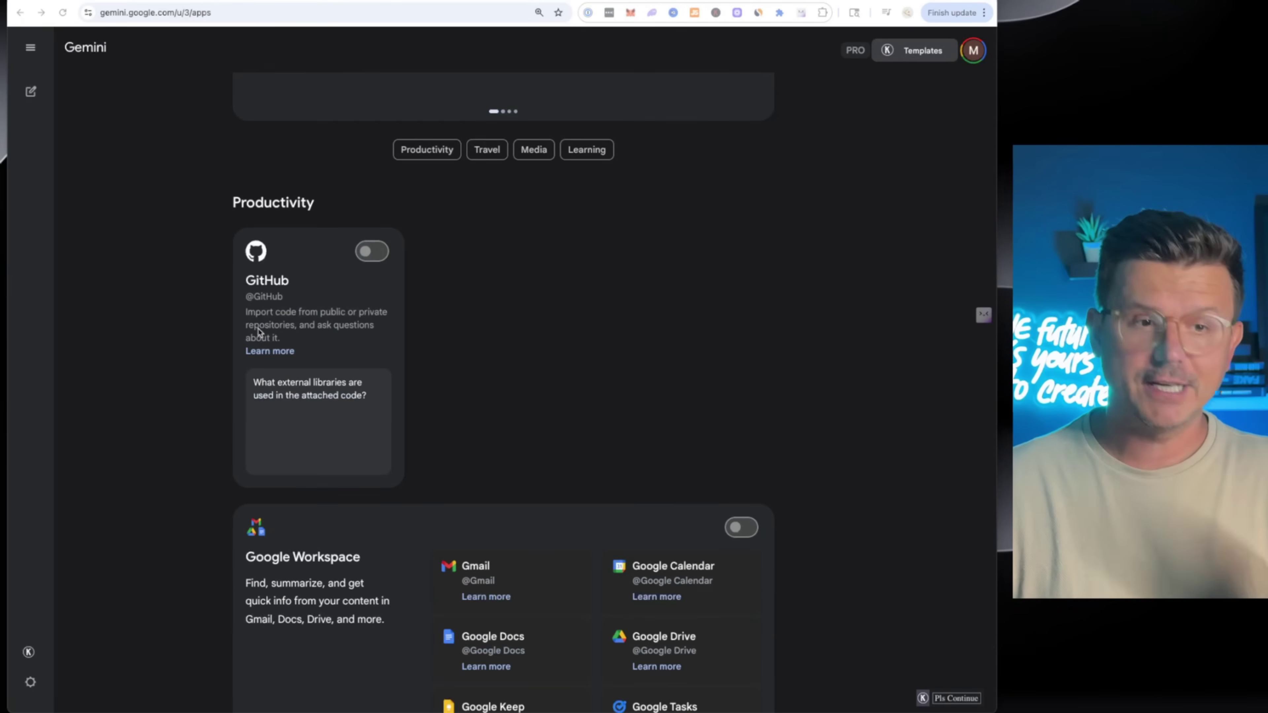
click(374, 251)
click(621, 516)
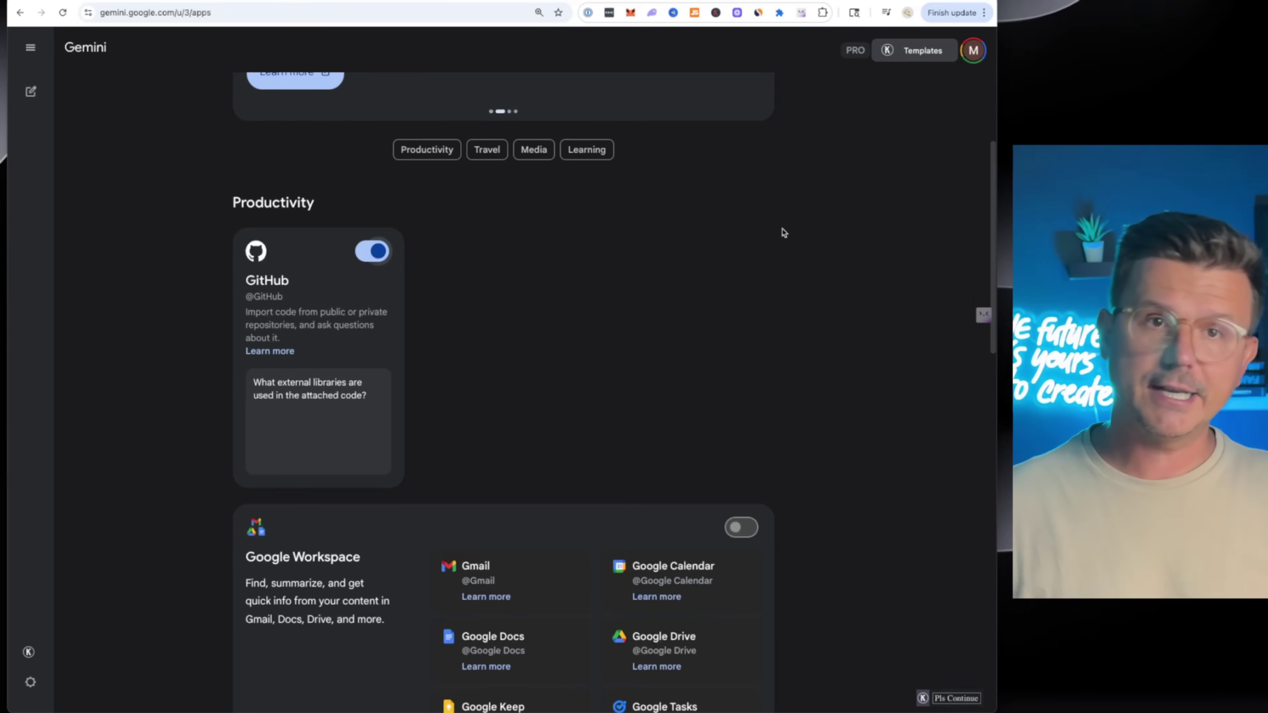
scroll(172, 302, down, 5)
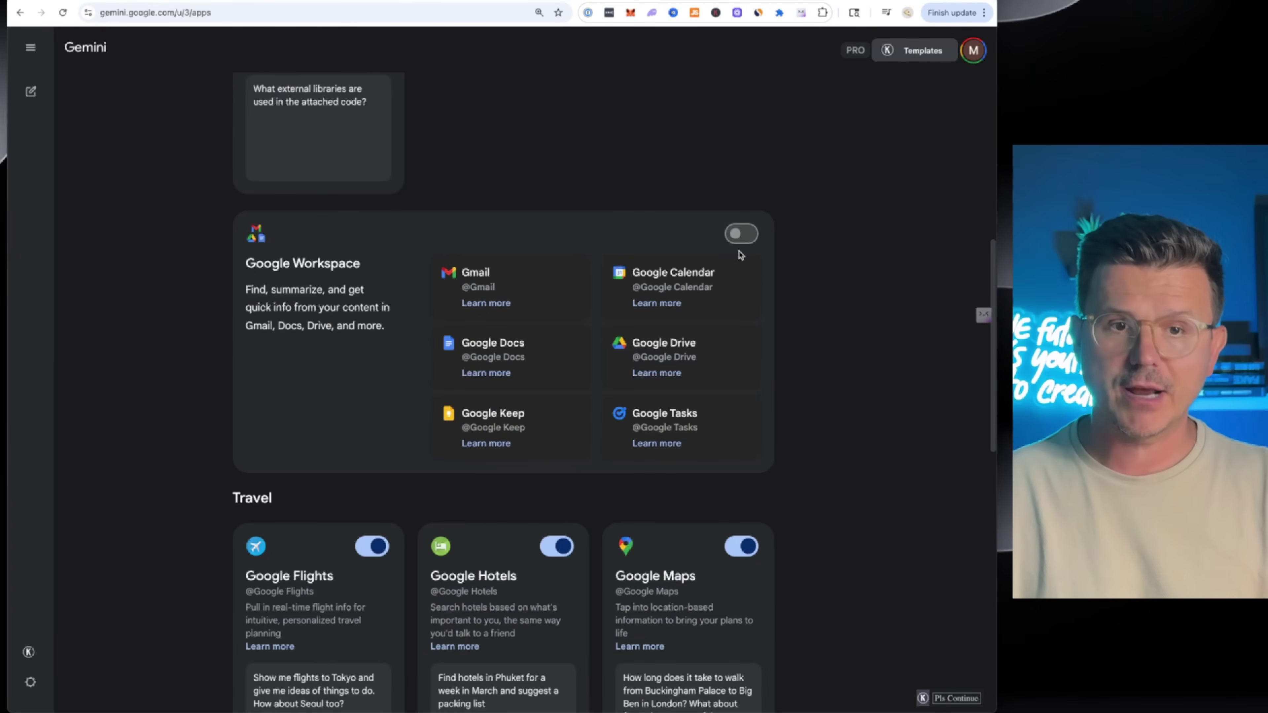
click(741, 234)
click(626, 516)
- Look over the enabled apps list, then go back to a fresh chat
scroll(838, 340, down, 5)
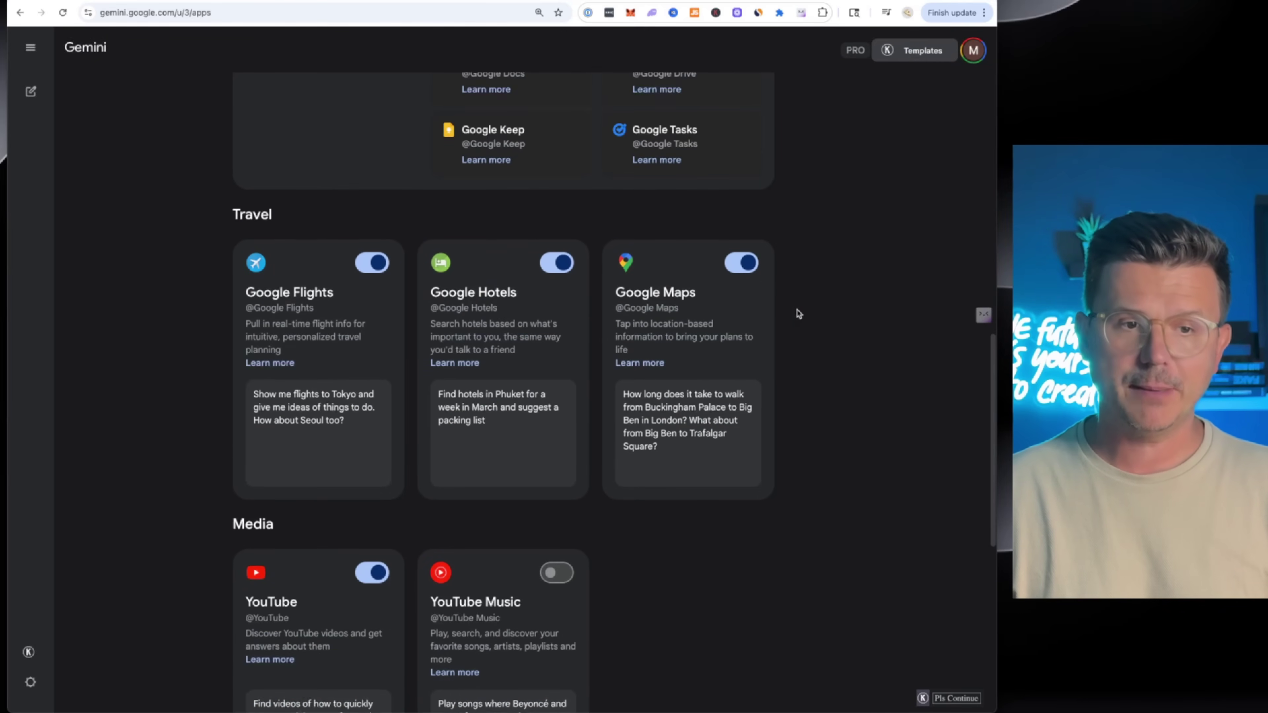
scroll(799, 315, down, 3)
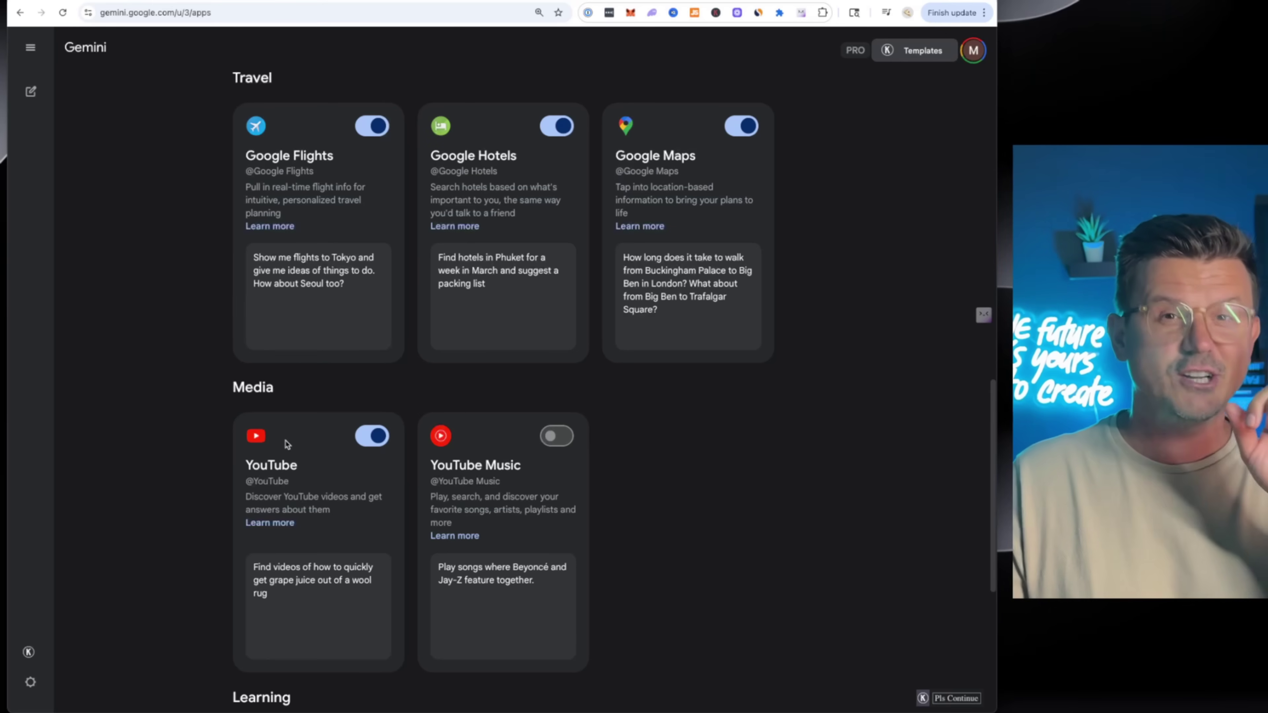
scroll(160, 462, down, 6)
scroll(160, 461, up, 9)
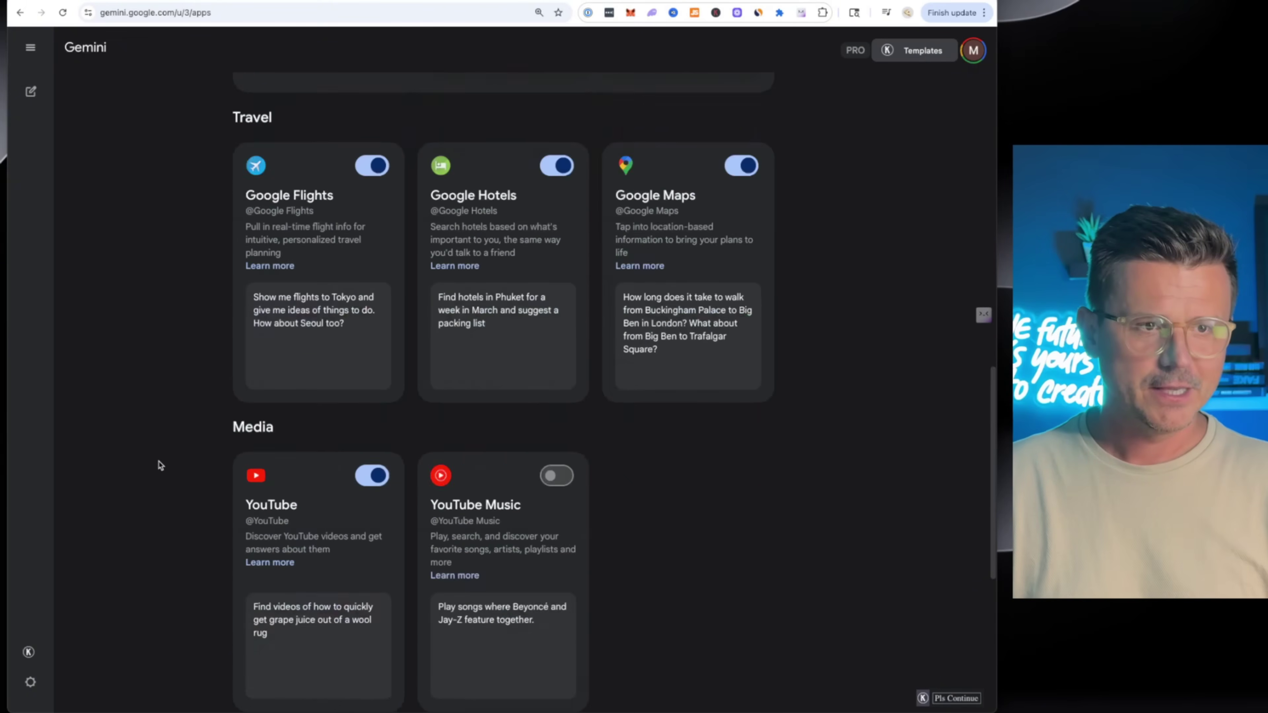
scroll(648, 583, down, 4)
scroll(770, 370, up, 8)
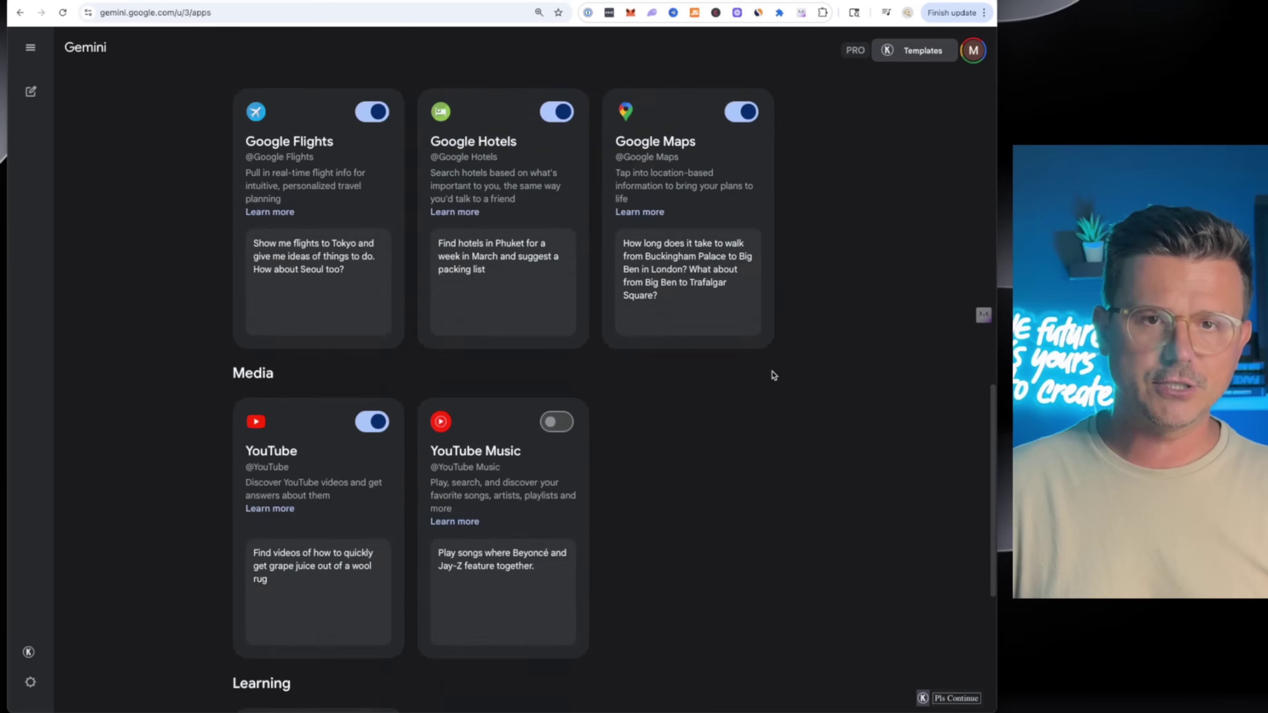
scroll(775, 373, up, 10)
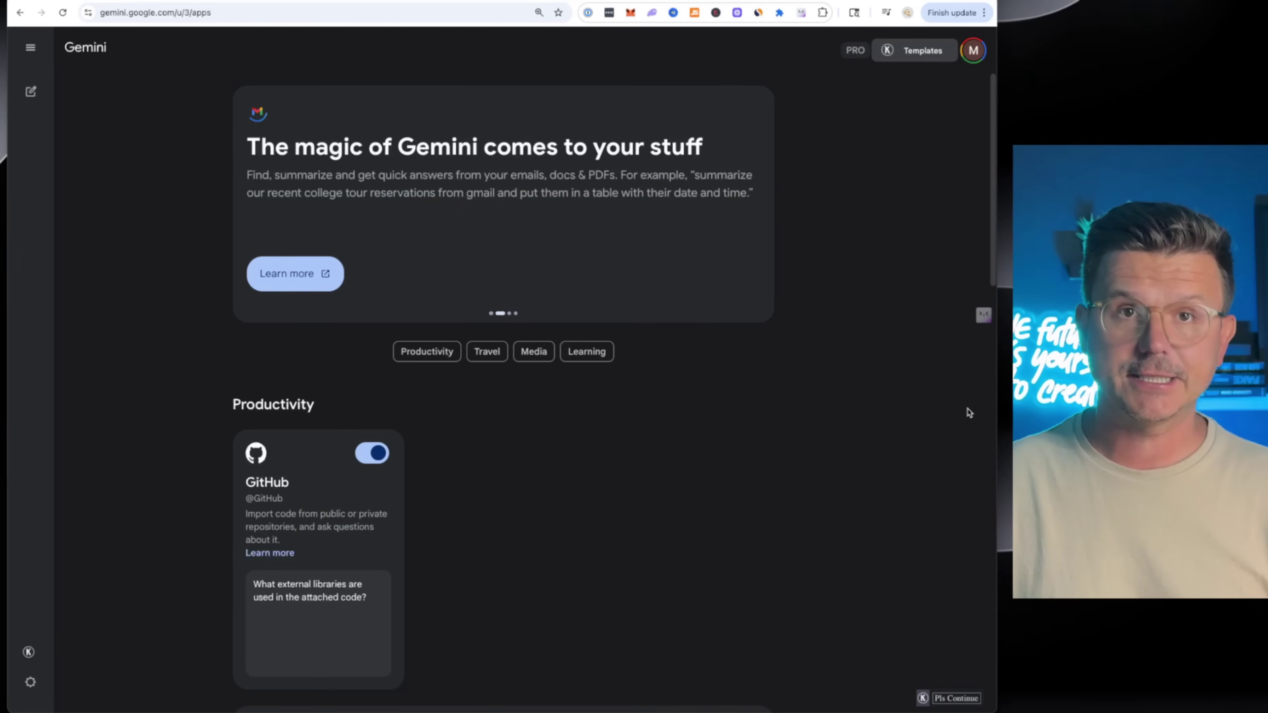
key(alt+Left)
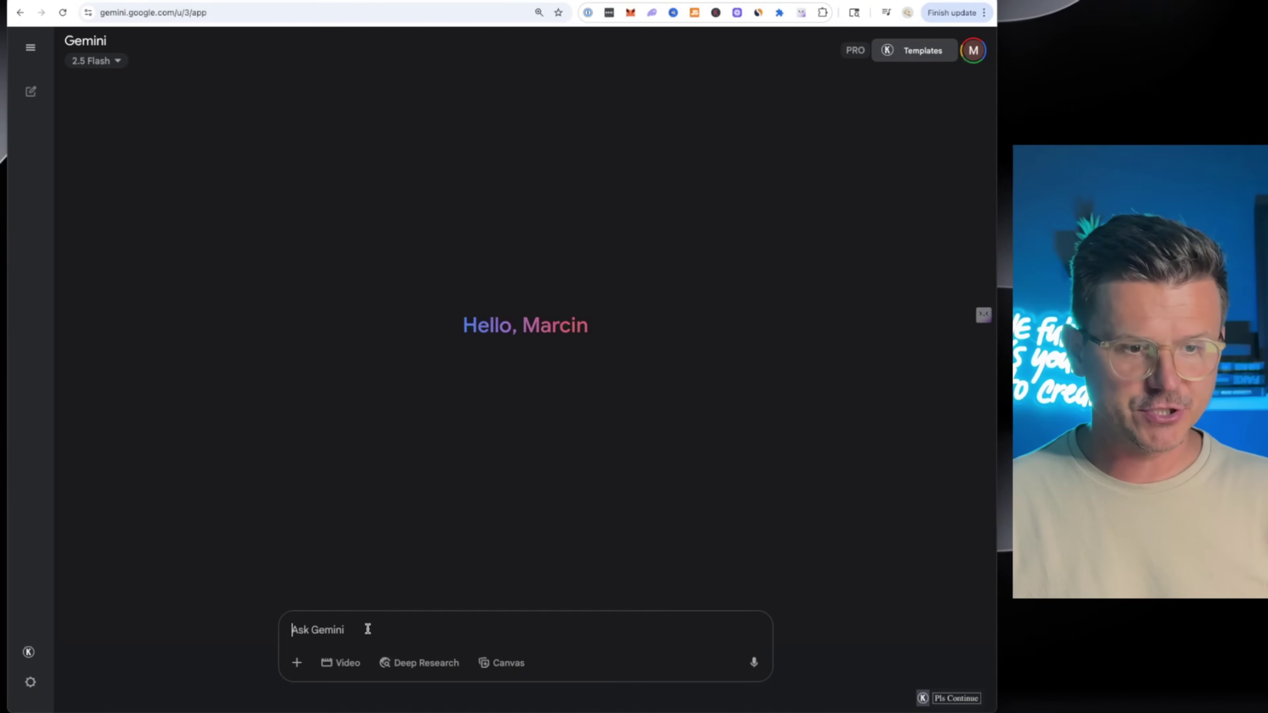
- Dictate and send a request to summarize AI-related Gmail emails from the last 72 hours
key(fn)
key(fn)
text(Can you go through my Gmail?)
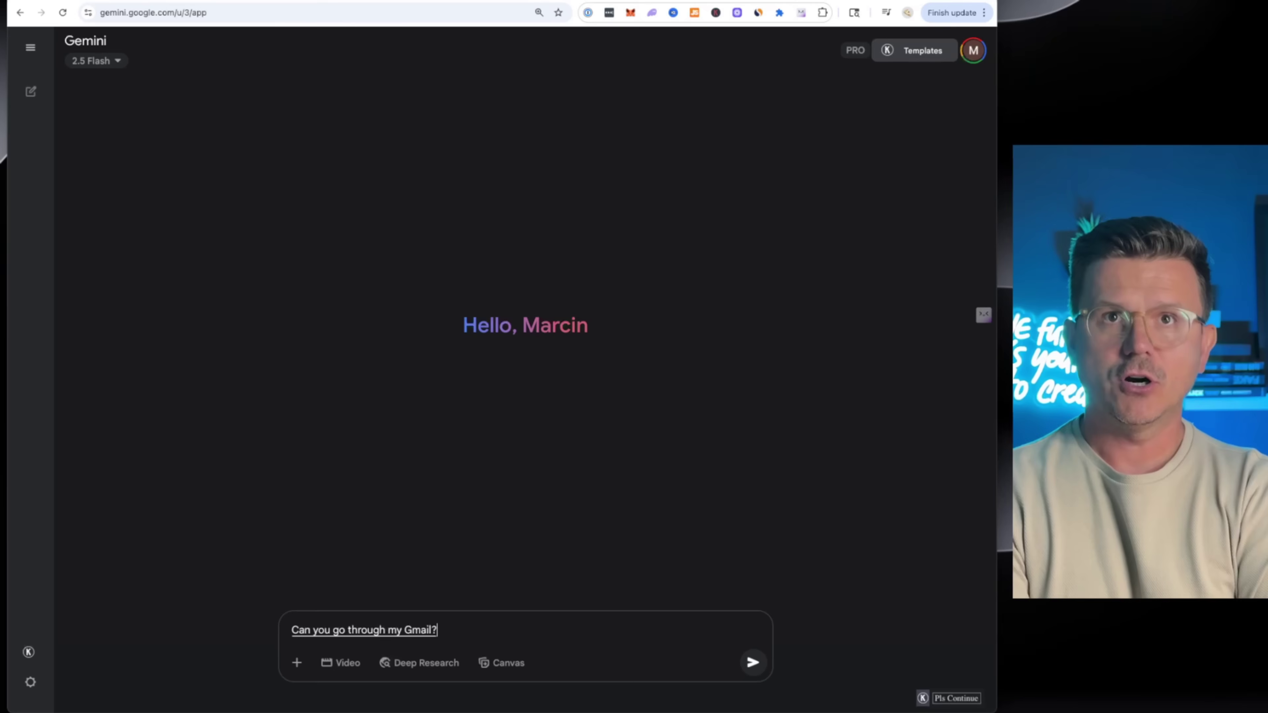
key(BackSpace)
text(over the last 72 hours?)
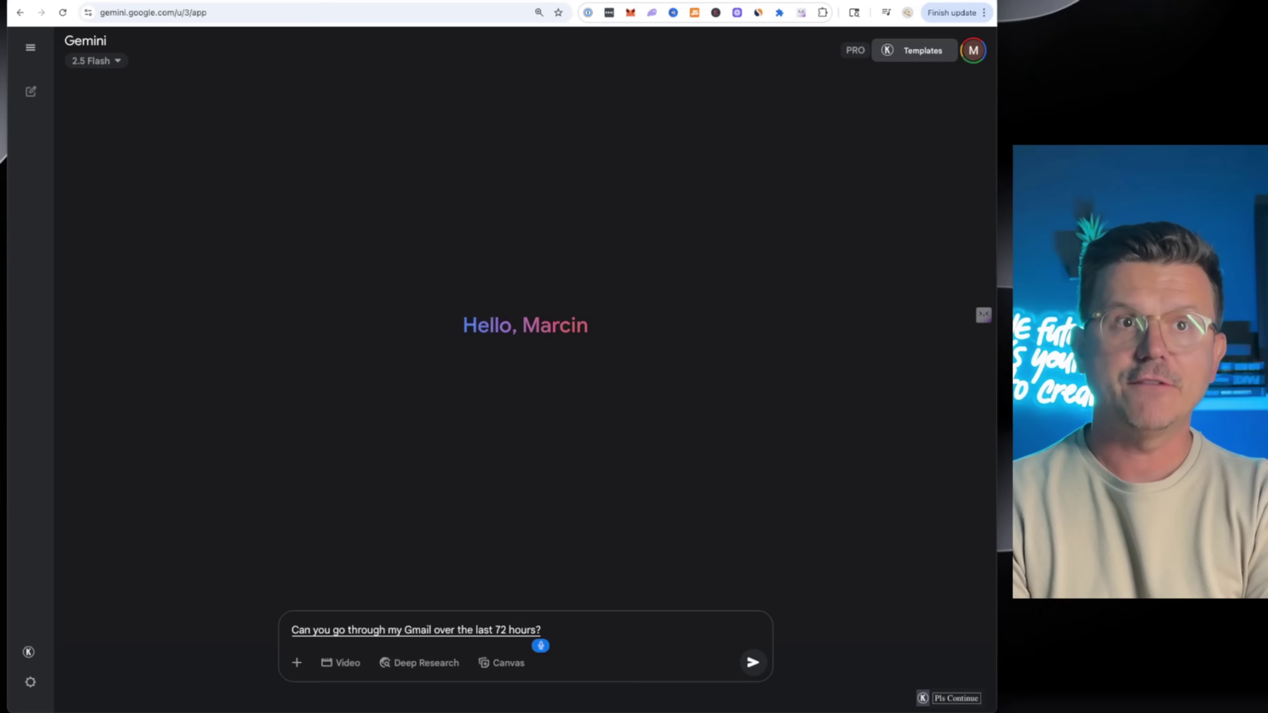
key(BackSpace)
text(and filter out summarize)
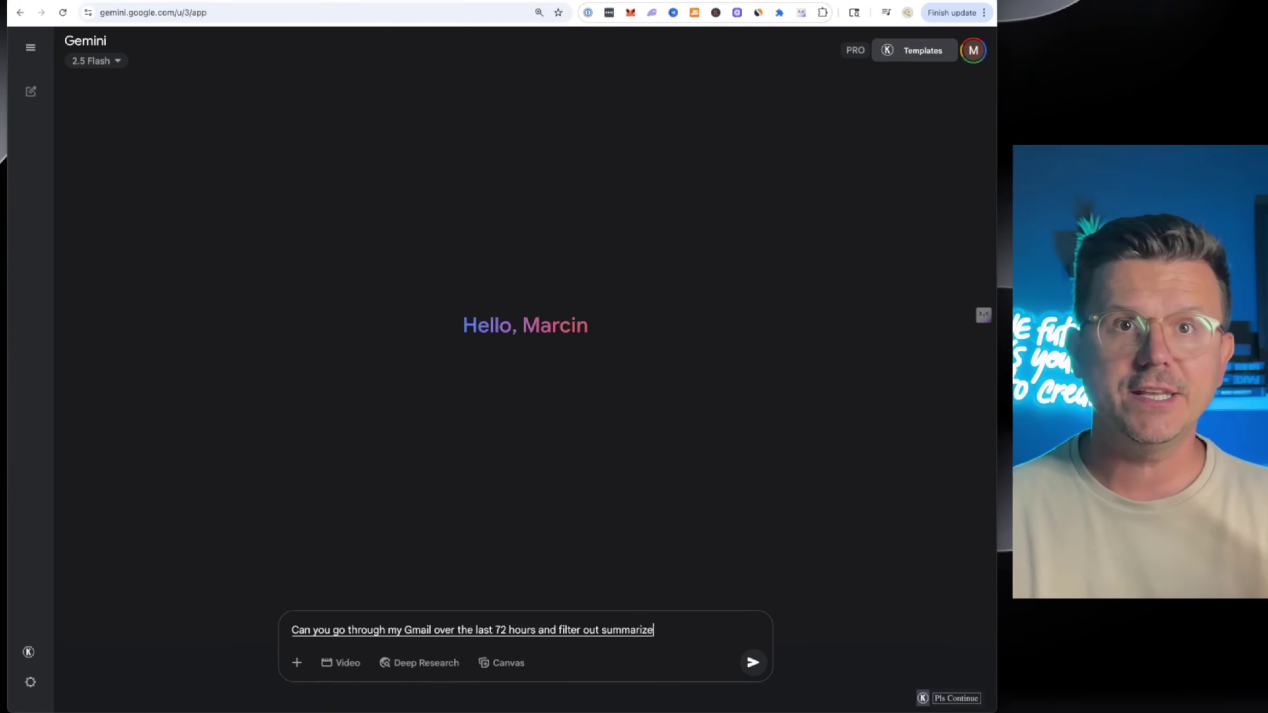
text( any email regarding AI?)
key(Return)
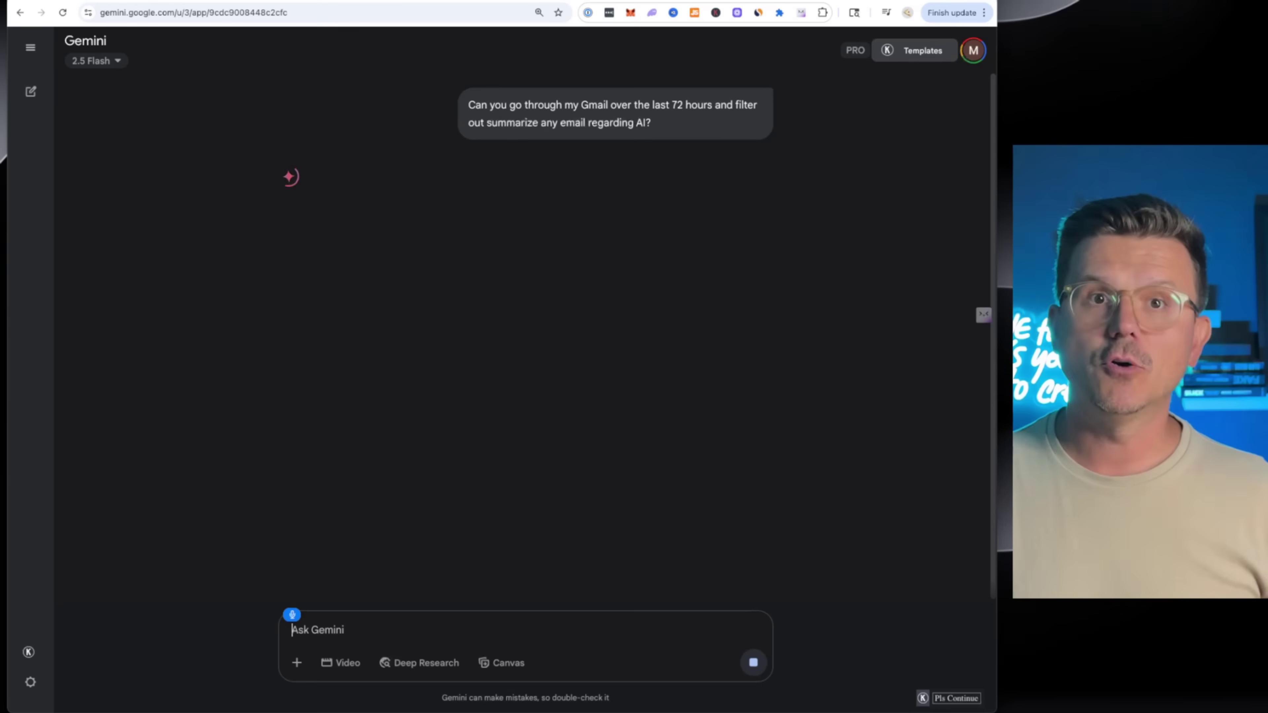
text(And just like)
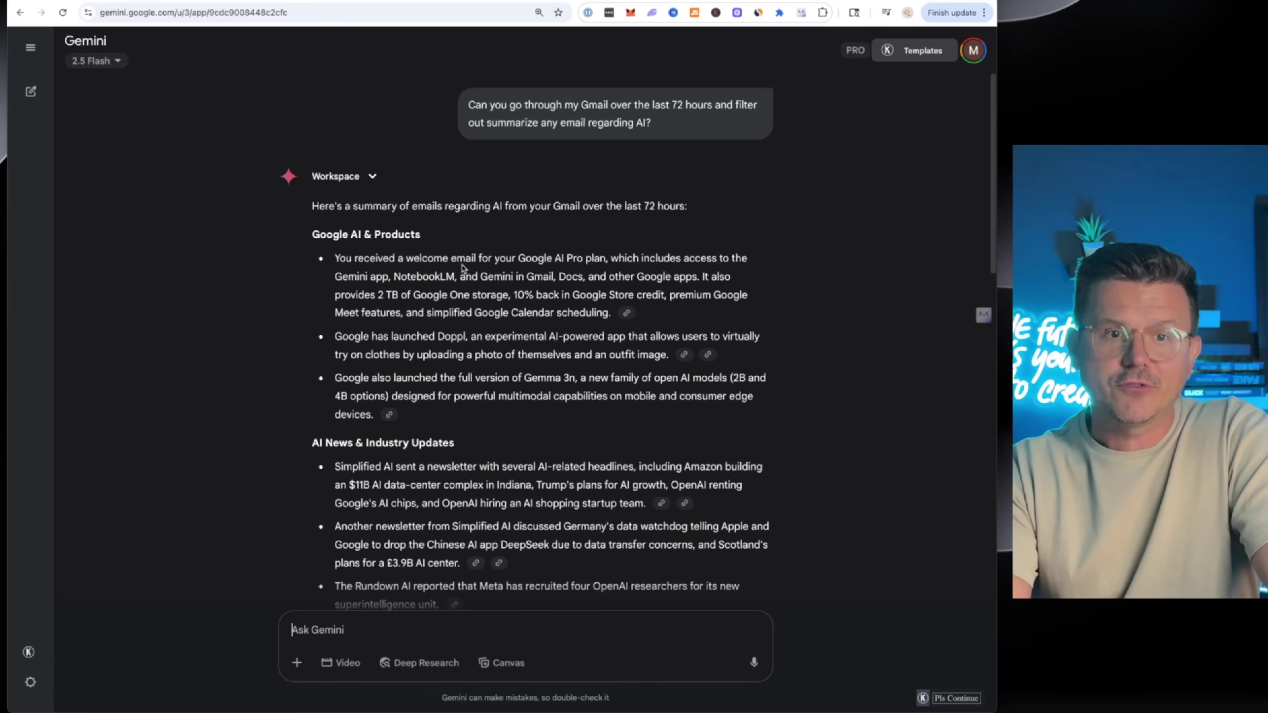
drag(456, 261, 599, 264)
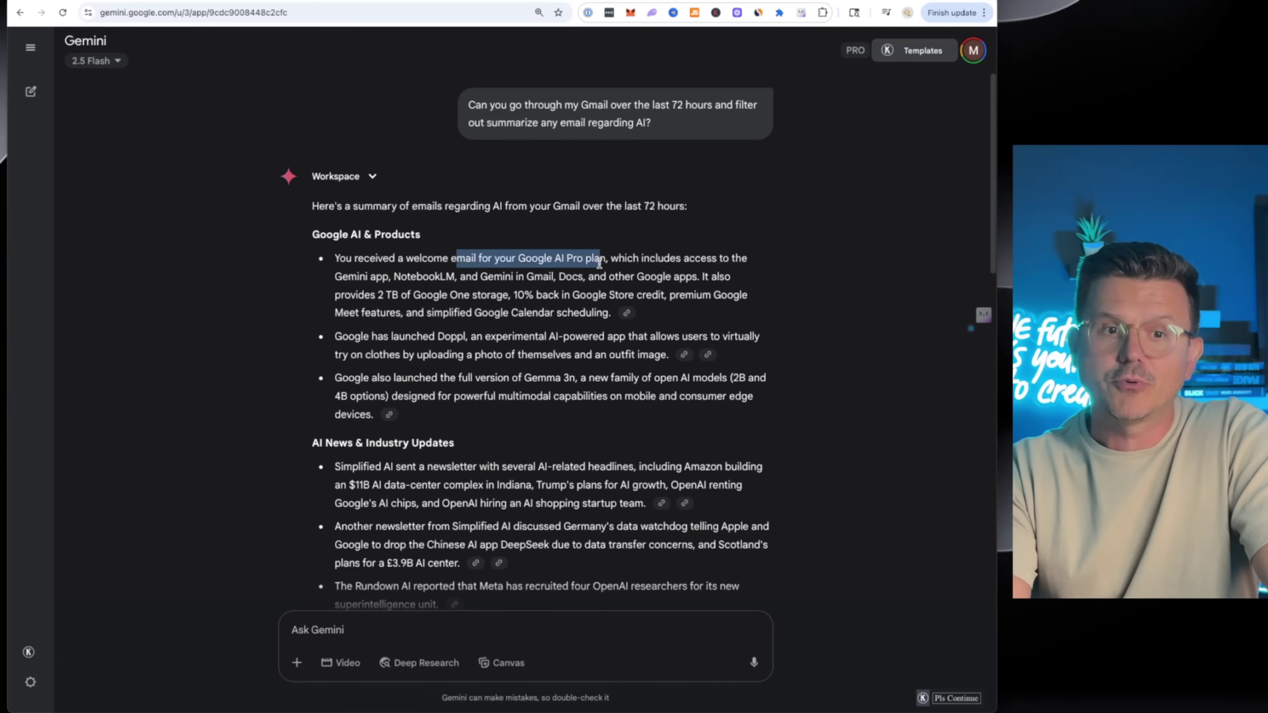
click(253, 319)
scroll(240, 384, down, 3)
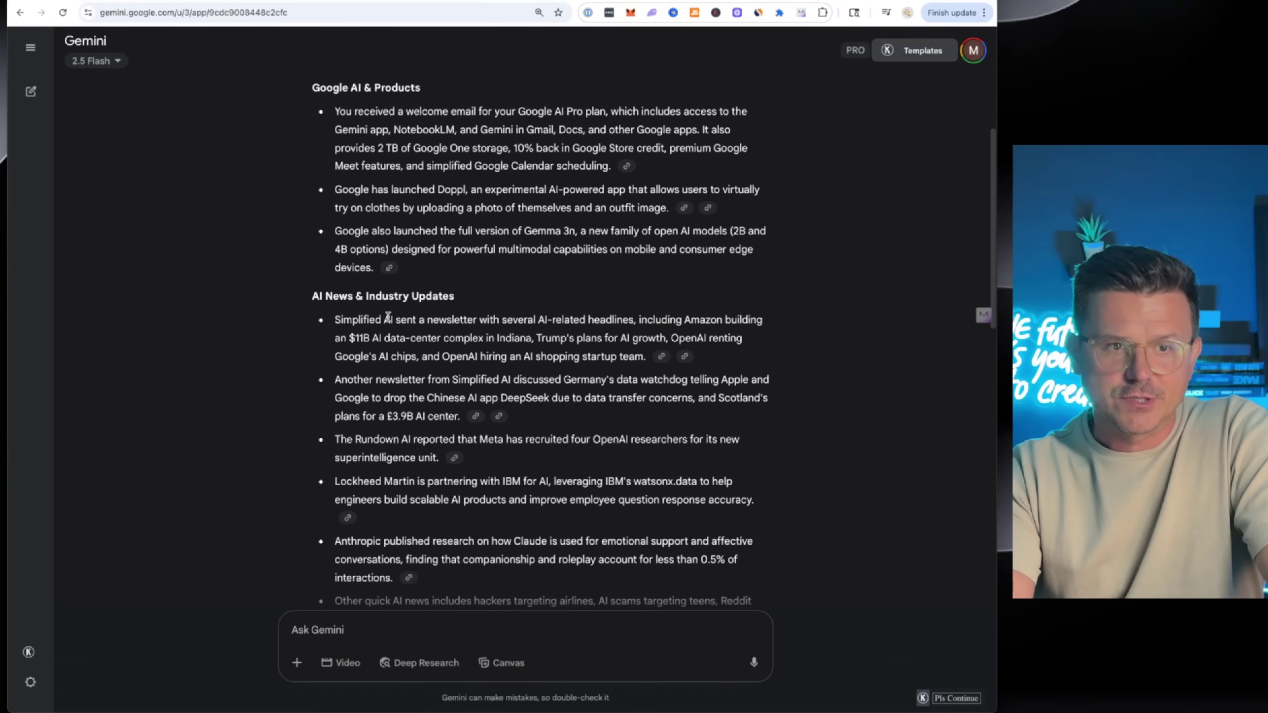
drag(353, 320, 564, 320)
scroll(282, 338, down, 2)
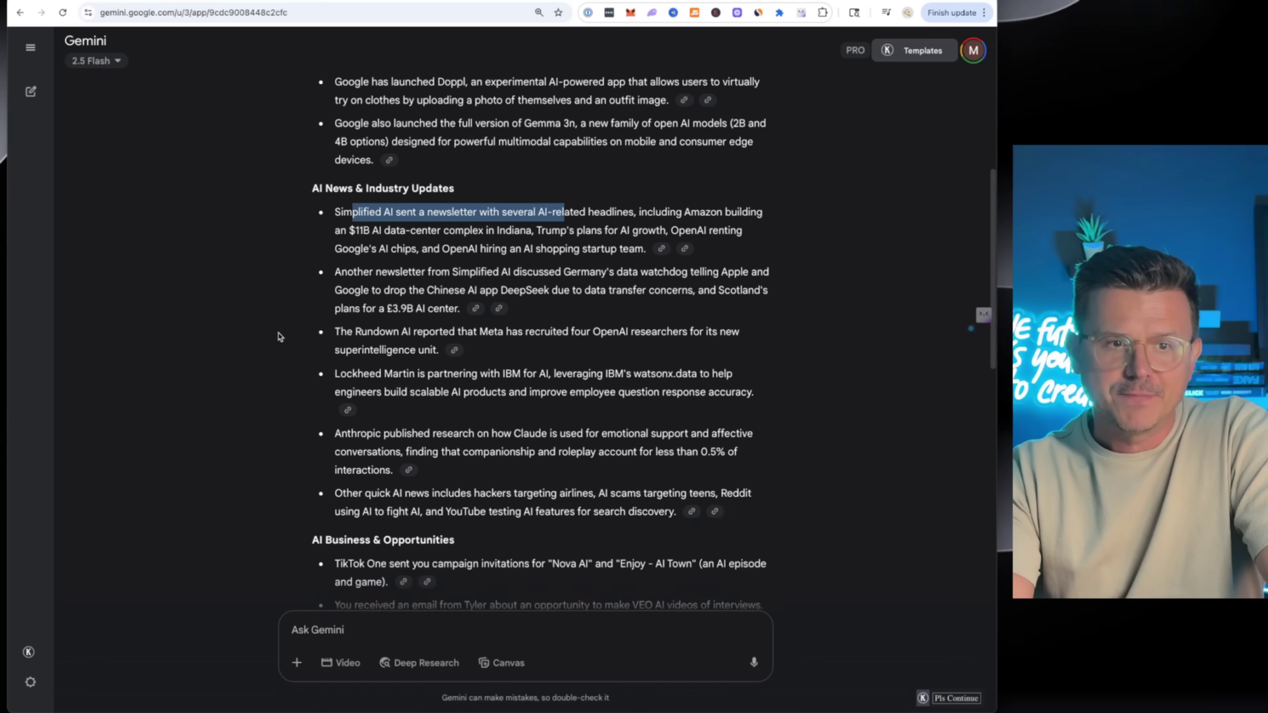
drag(374, 272, 559, 272)
scroll(280, 352, down, 2)
drag(355, 241, 528, 242)
scroll(189, 376, down, 2)
drag(388, 236, 560, 241)
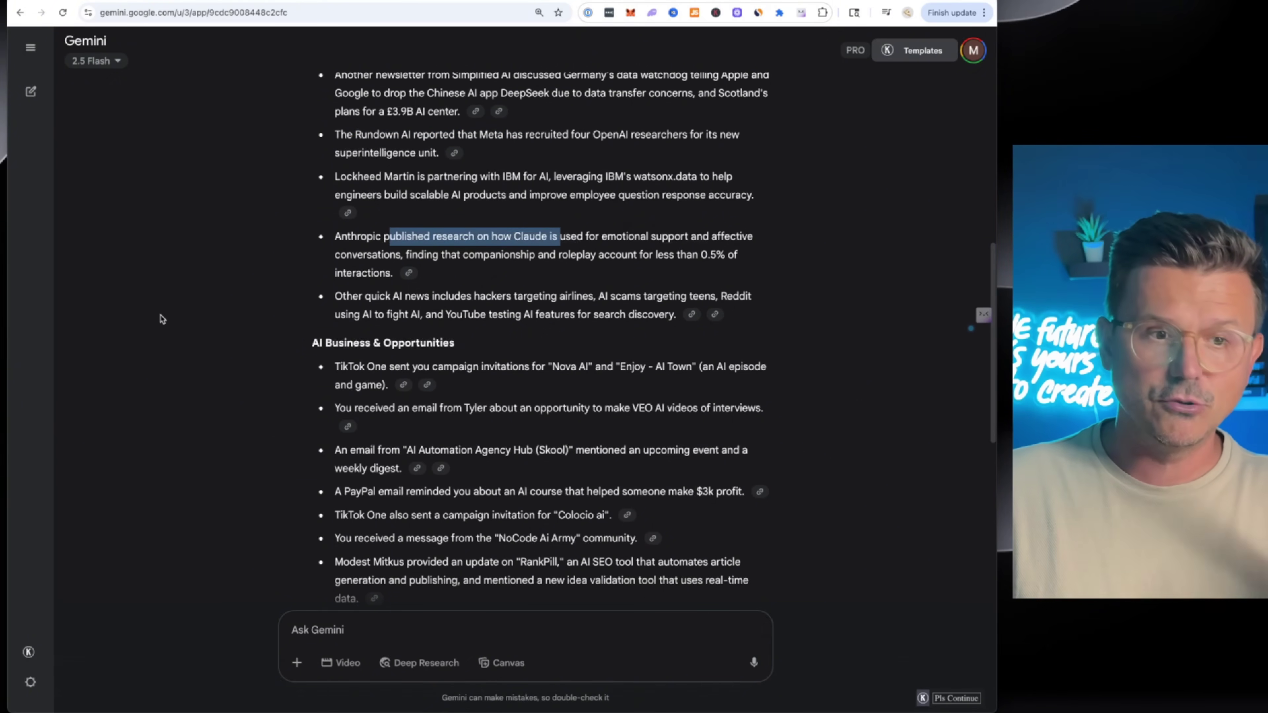
scroll(160, 320, down, 2)
click(250, 252)
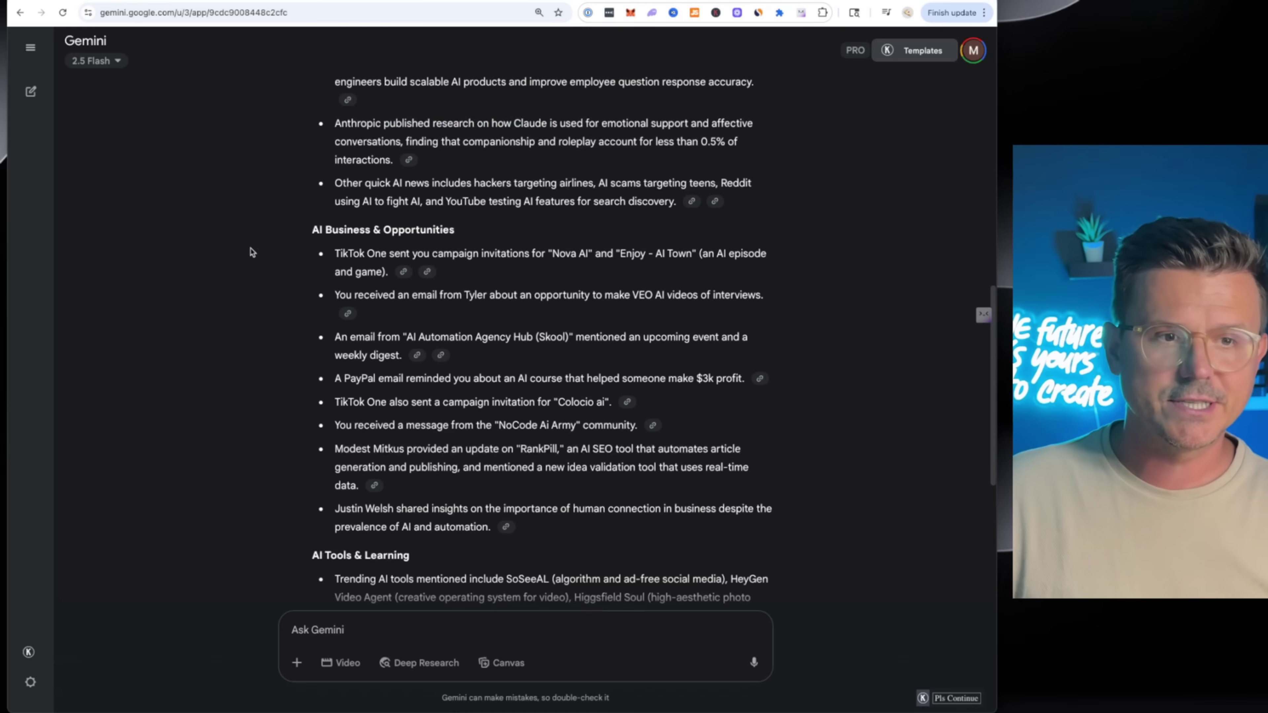
drag(556, 254, 684, 253)
click(243, 273)
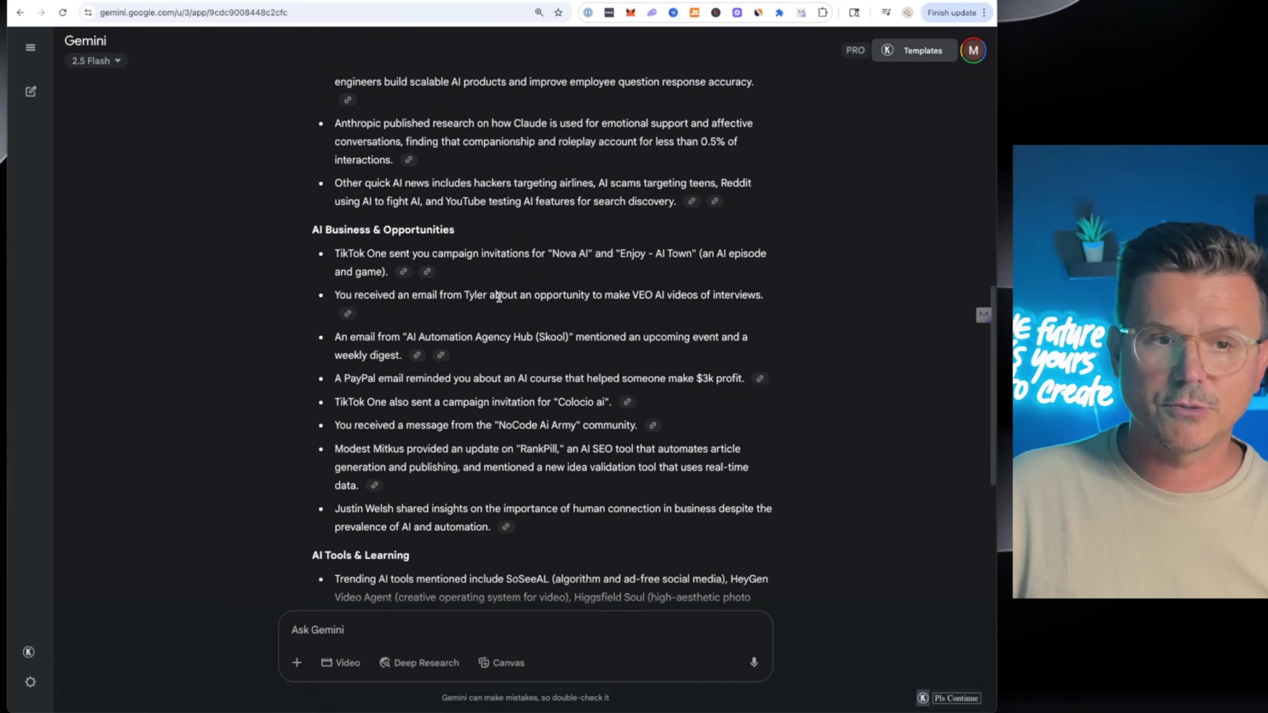
drag(468, 292, 640, 288)
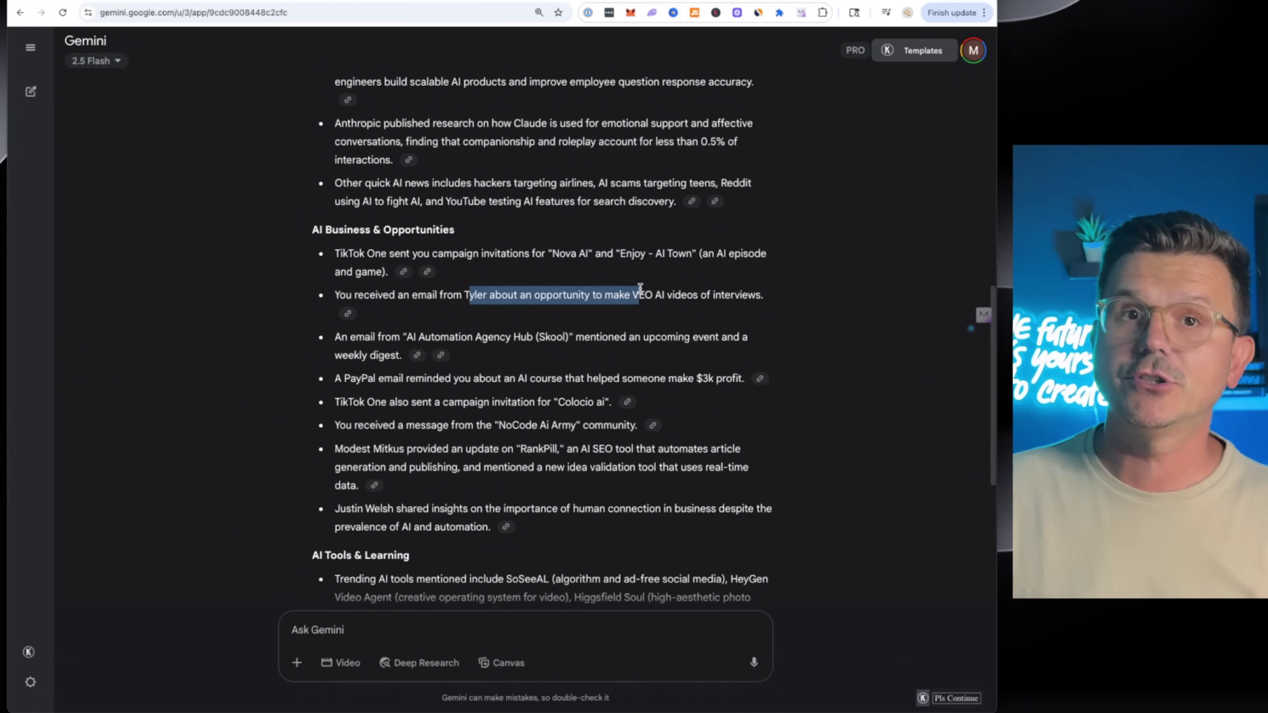
click(219, 287)
scroll(233, 294, down, 3)
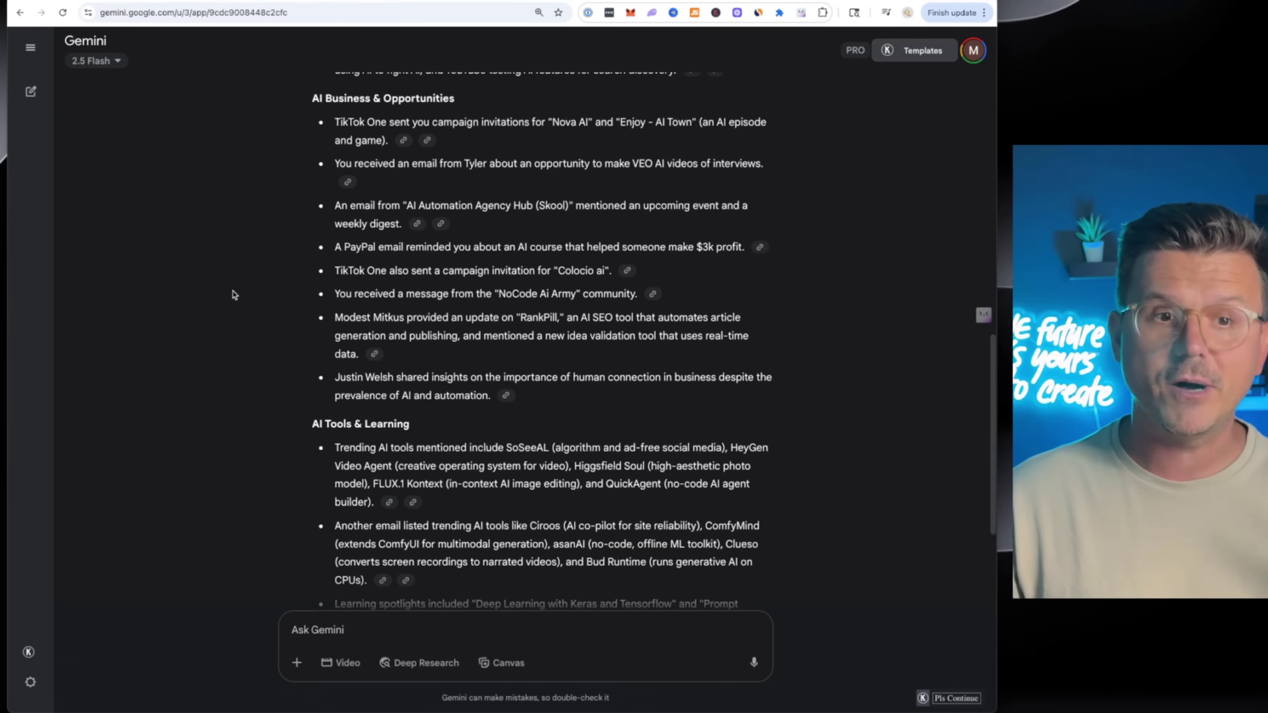
scroll(235, 294, down, 4)
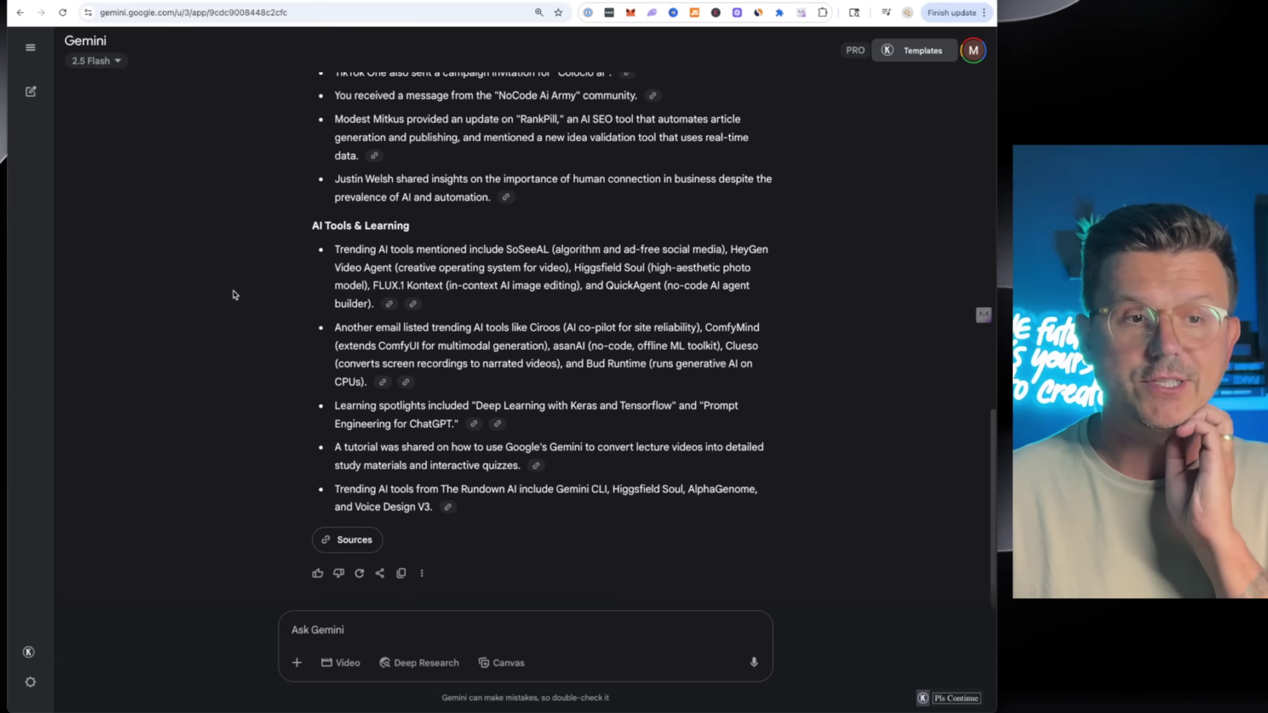
scroll(235, 295, up, 15)
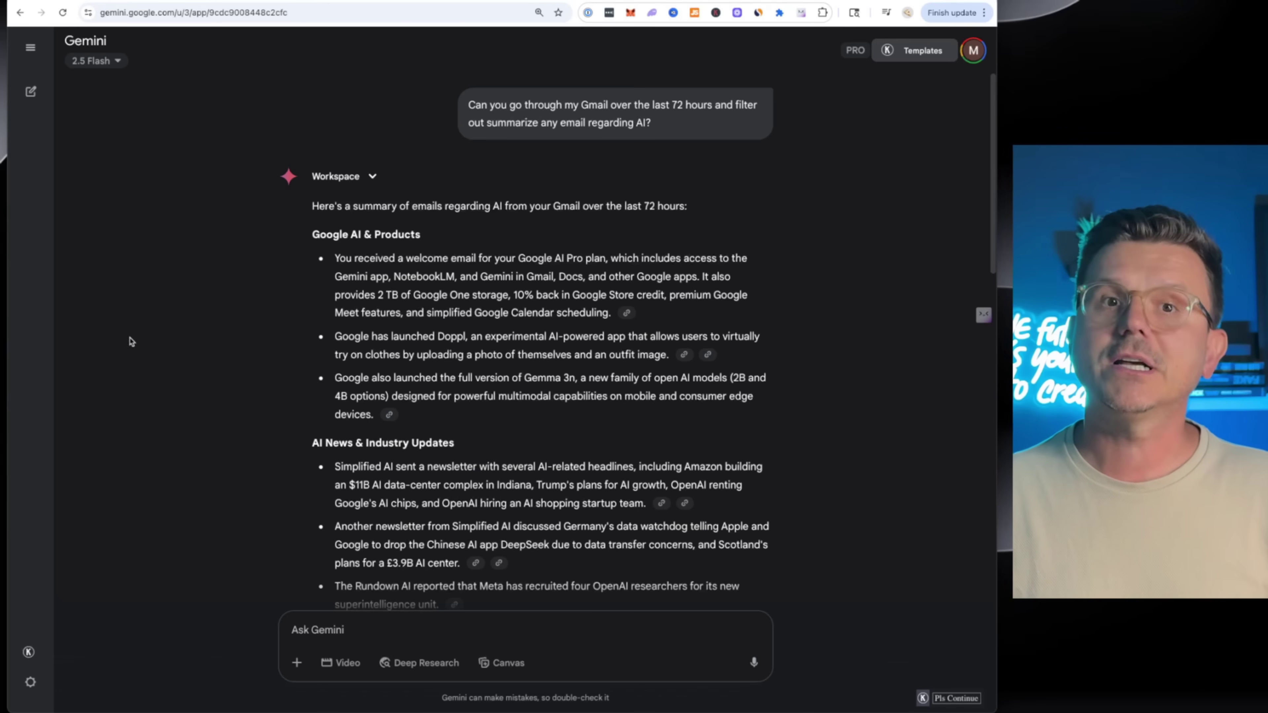
- Ask Gemini to send a summary of the previous 24 hours' emails every morning at 8 AM
click(375, 627)
text(Now I want you to actually)
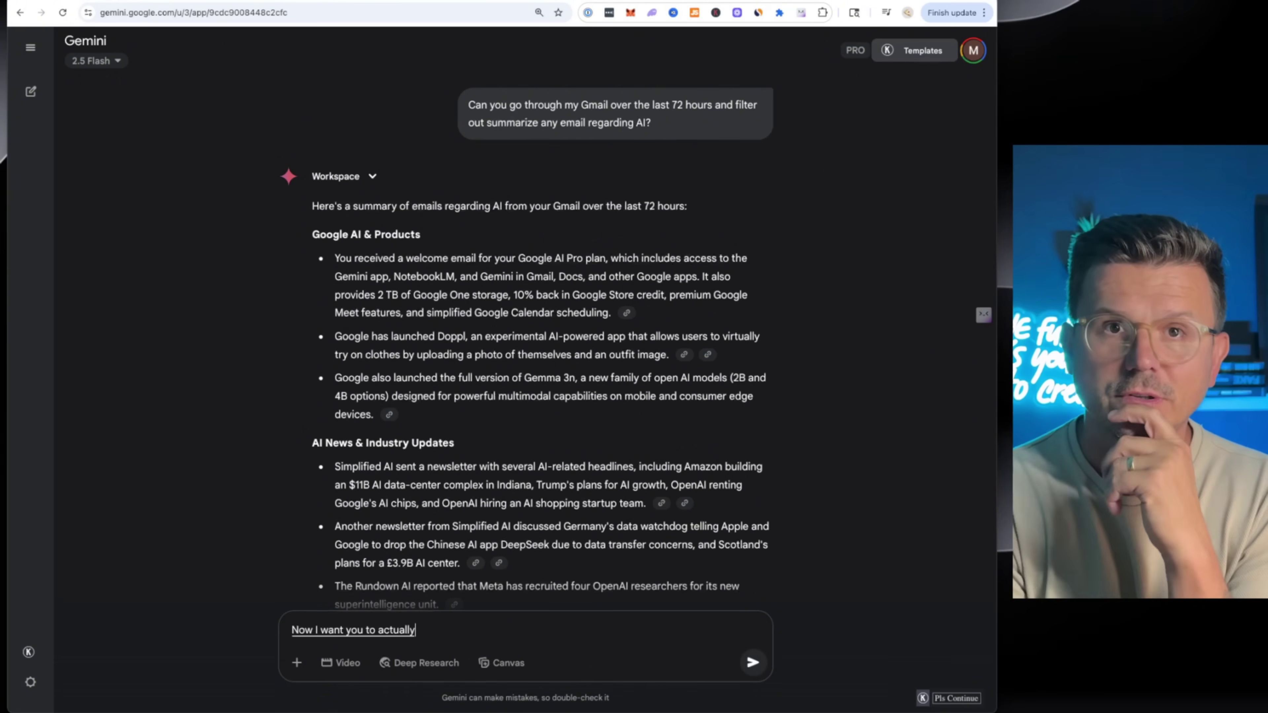
text( schedule and every morning at 8 AM)
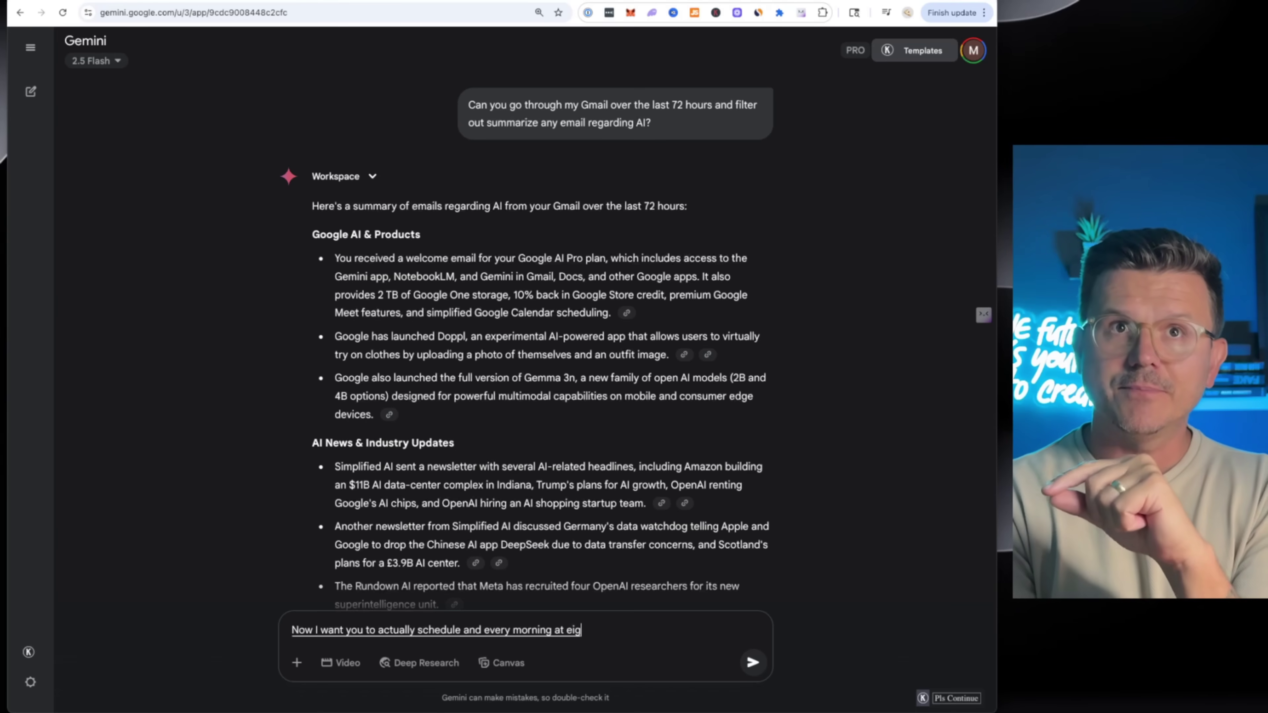
text( send me the summary)
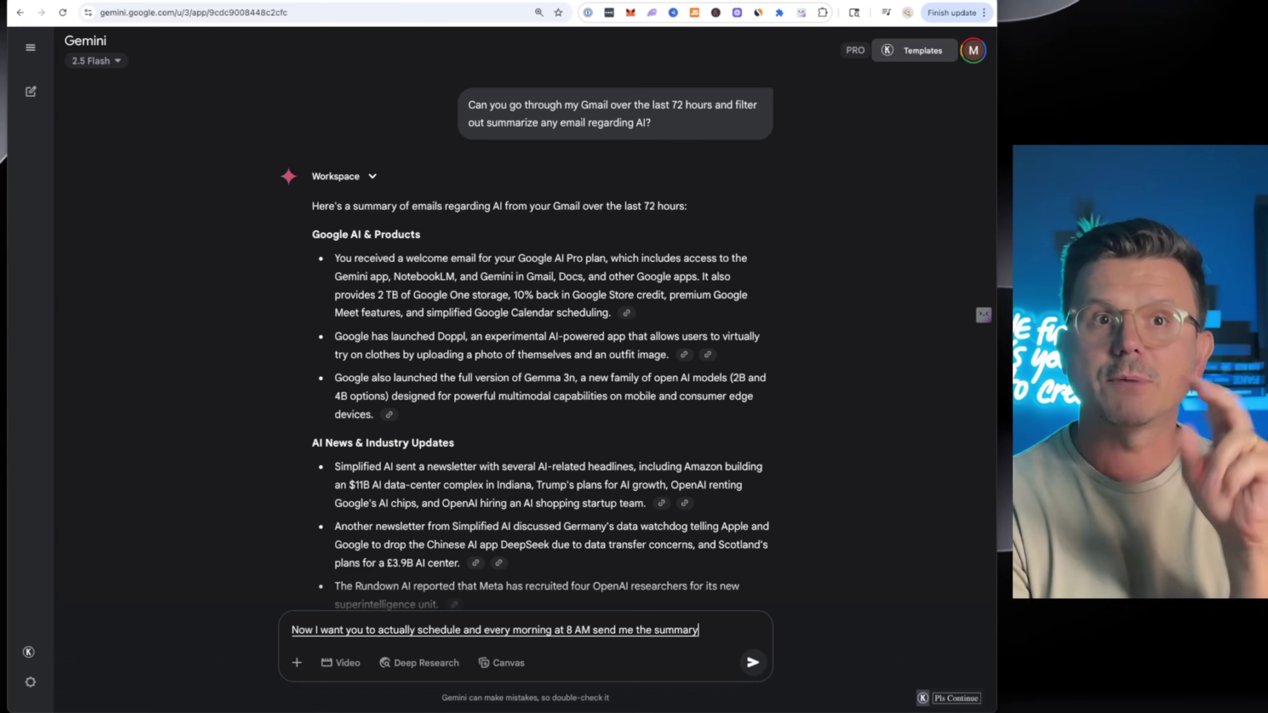
text( of the previous 24 hours.)
key(Return)
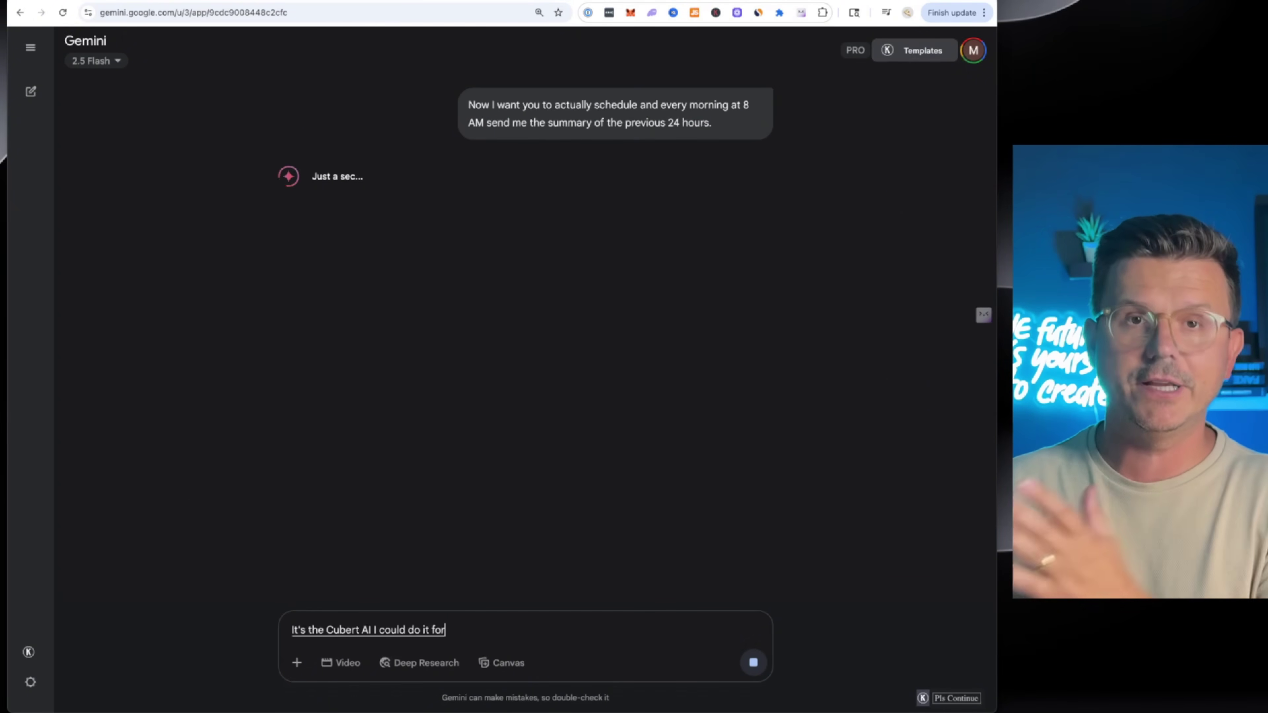
key(ctrl+a)
key(BackSpace)
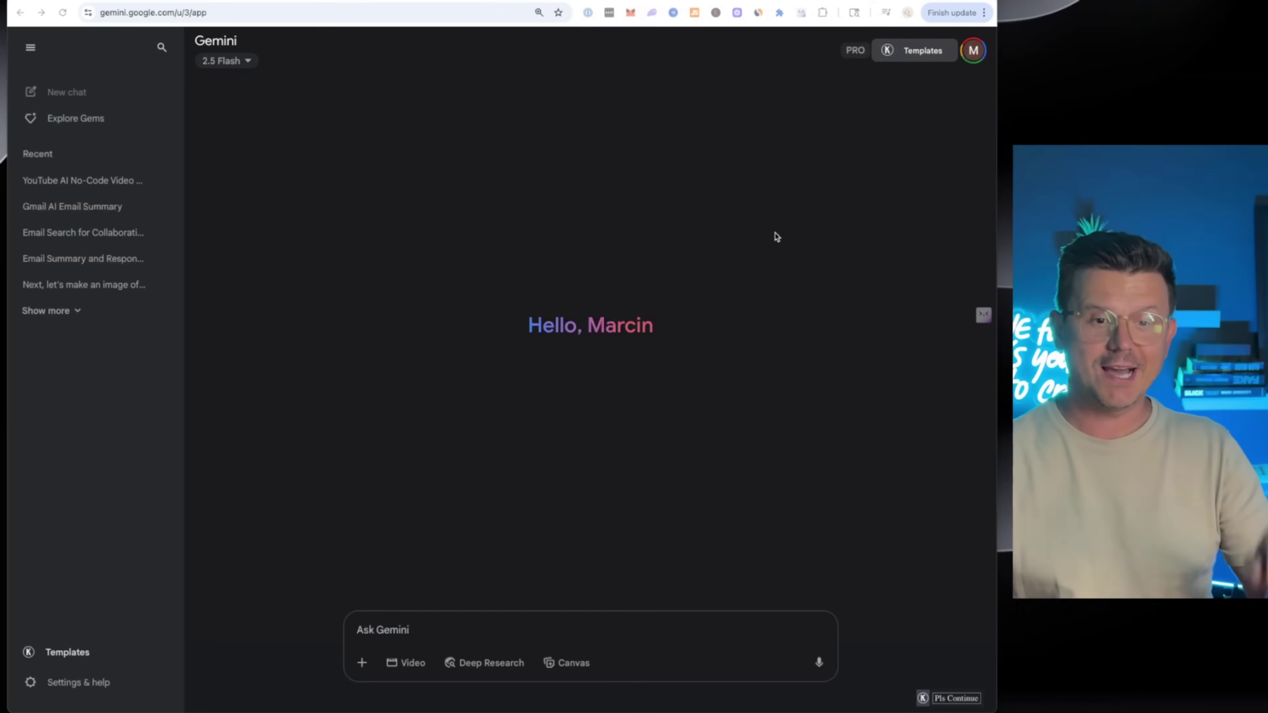
- Ask Gemini for last week's YouTube videos with AI in the title, sorted by most views
click(358, 631)
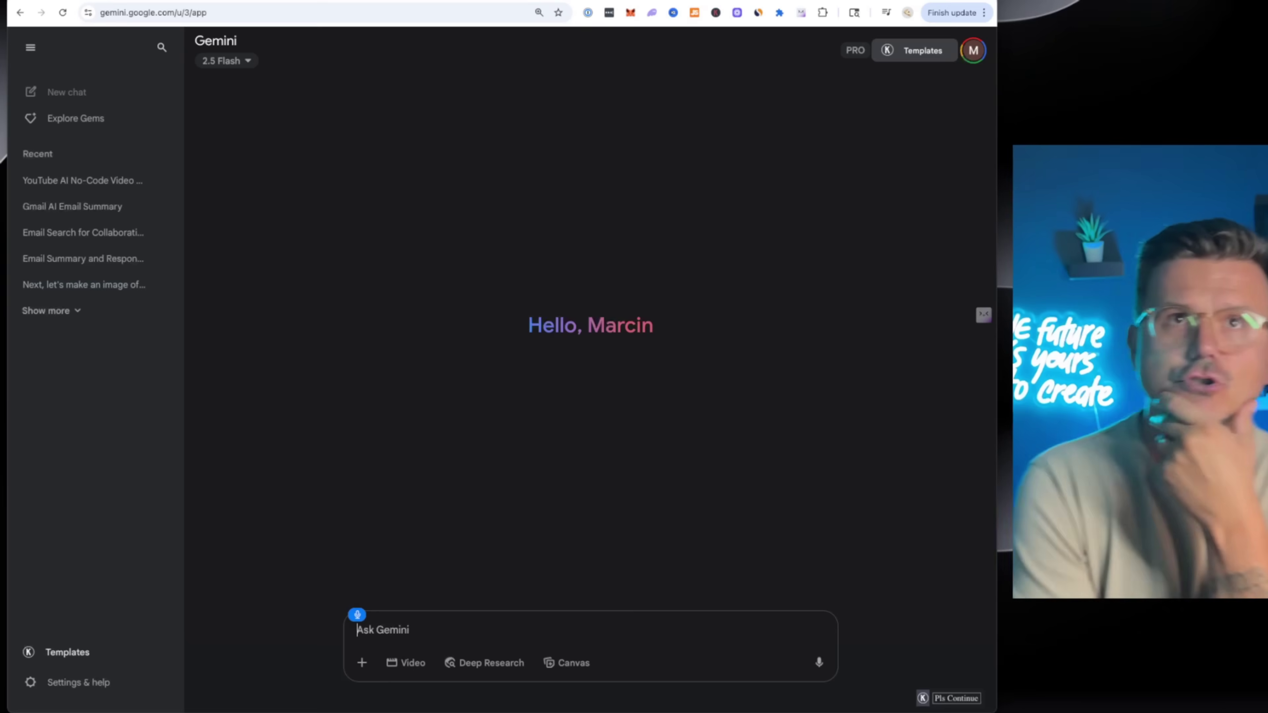
text(Can you show me videos?)
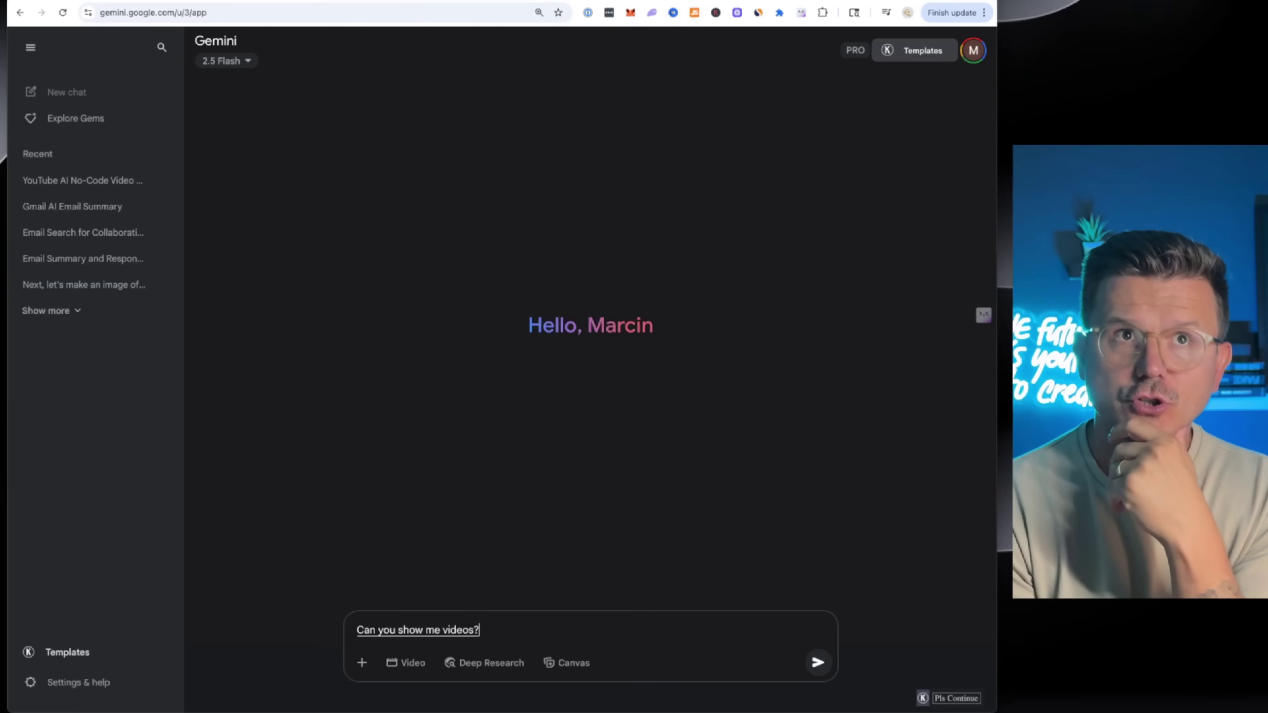
key(BackSpace)
text(on YouTube with the word A)
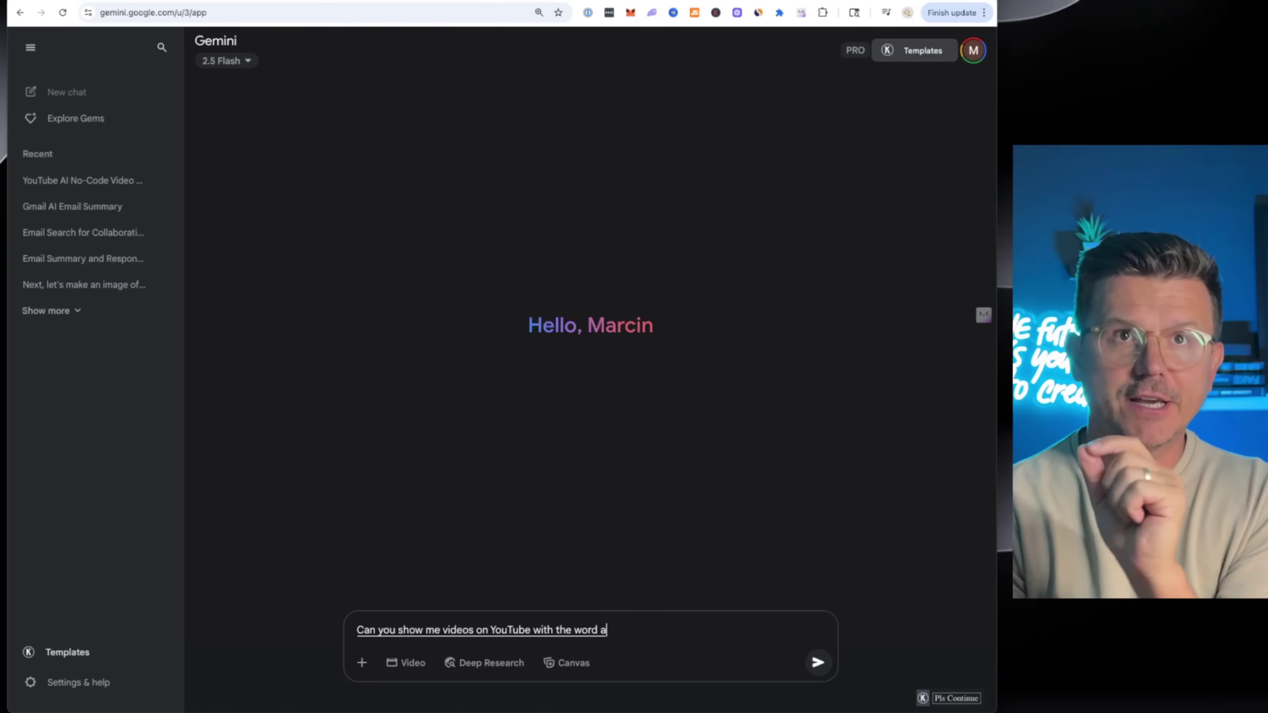
text(I in the title from the last week?)
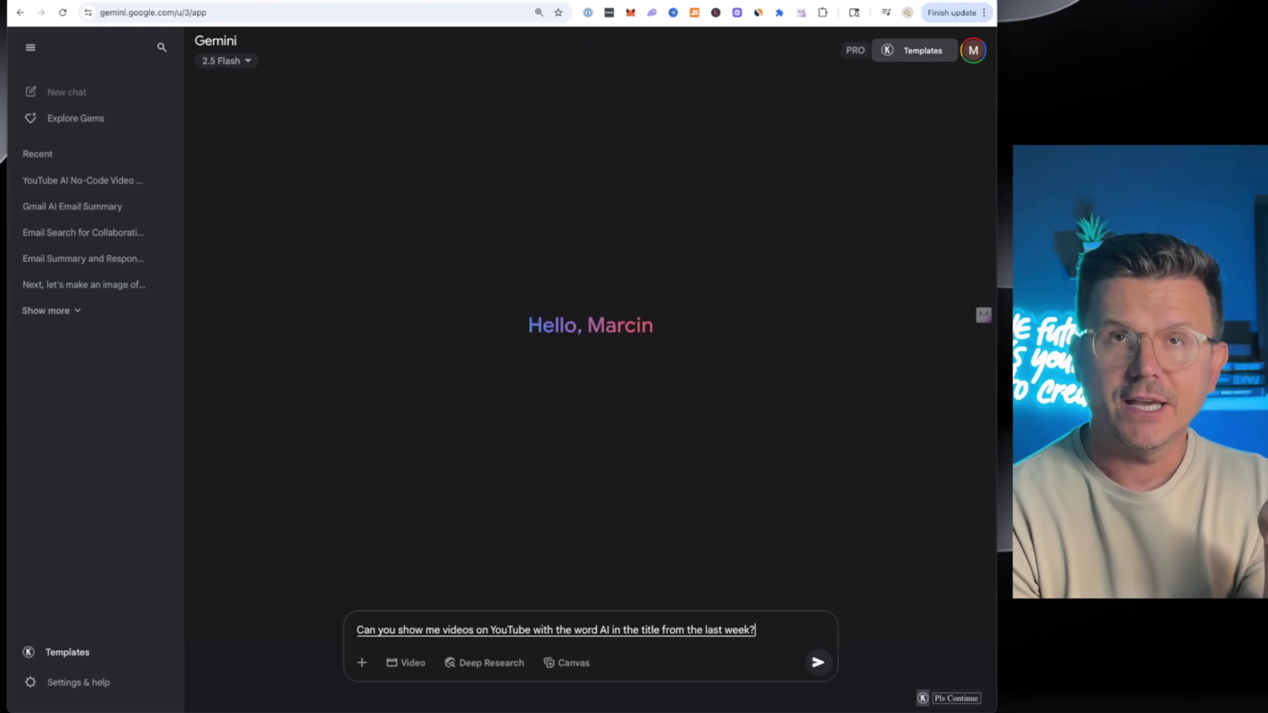
key(BackSpace)
text(and sort them by most views?)
key(Return)
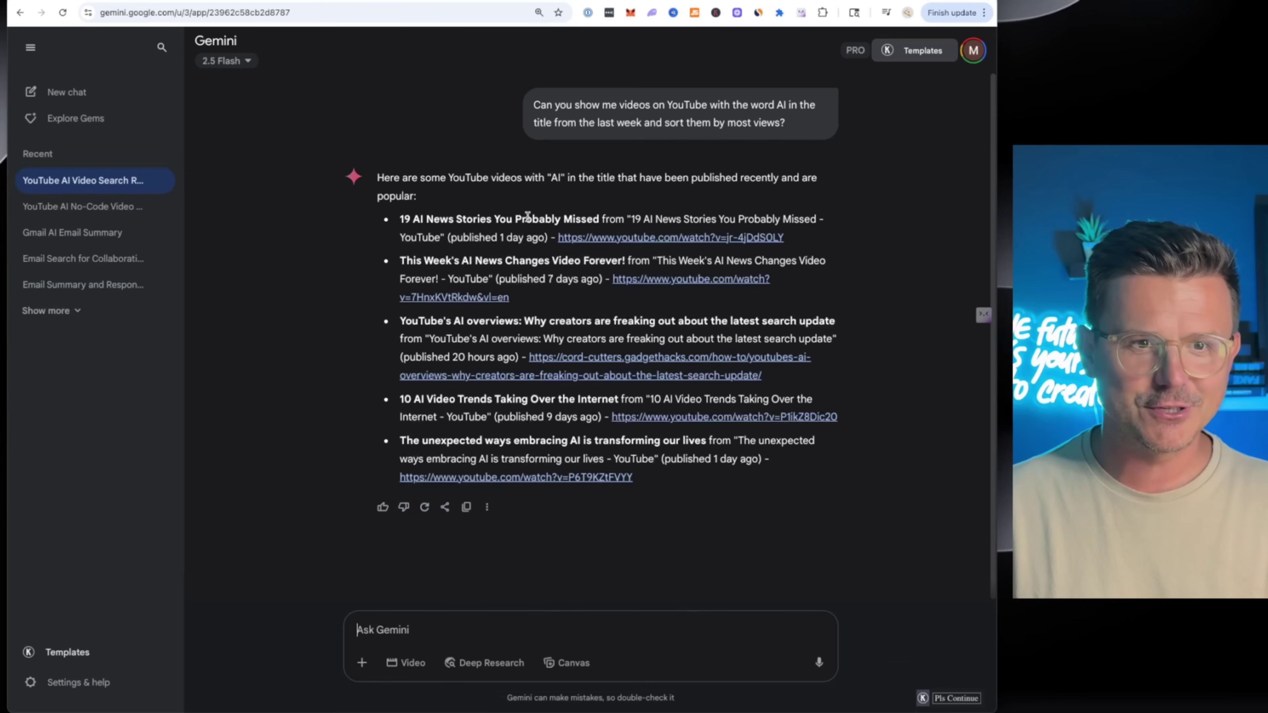
- Highlight the first two video titles in Gemini's results
drag(657, 220, 754, 222)
drag(432, 261, 630, 265)
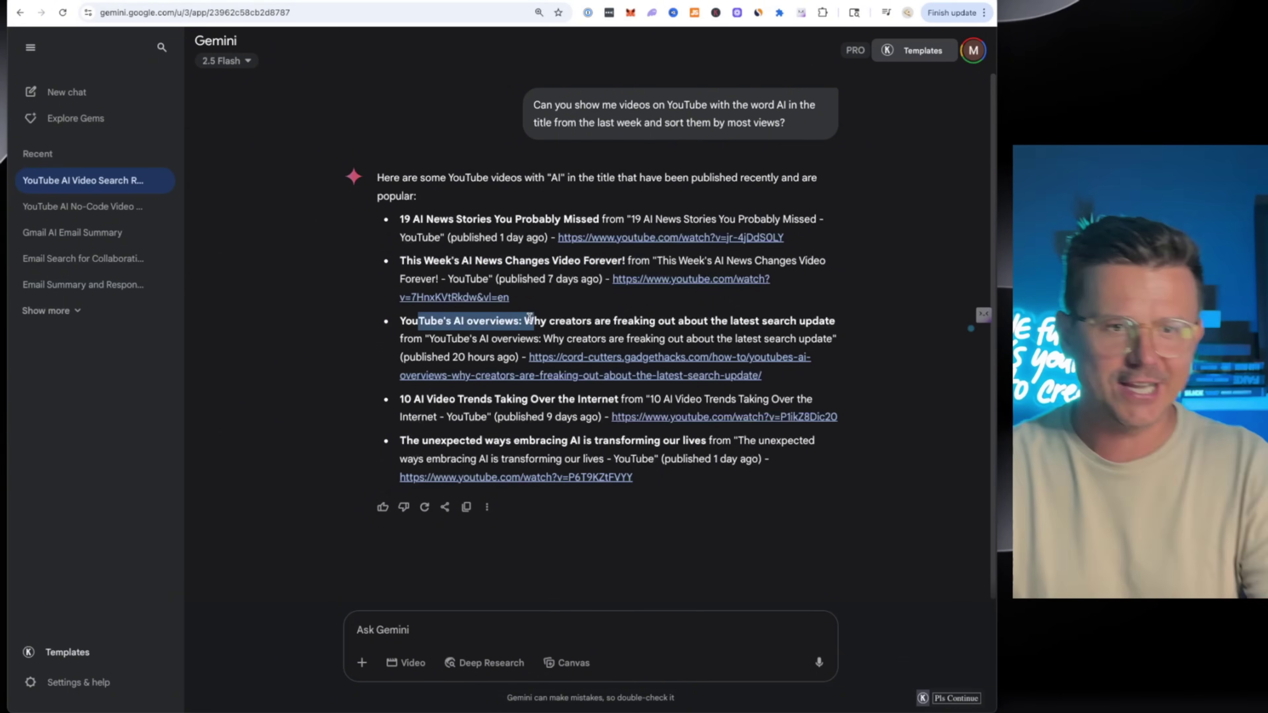
scroll(602, 218, down, 1)
- Open and pause '19 AI News Stories You Probably Missed', then close its tab
click(635, 227)
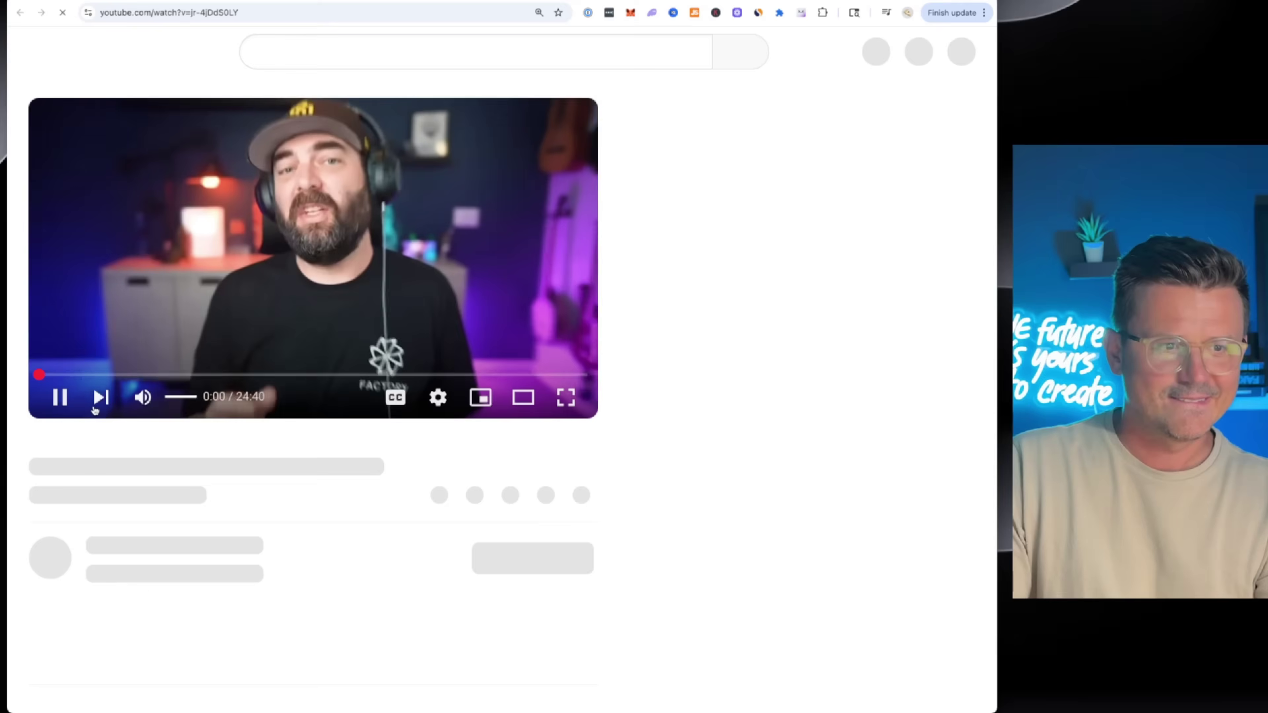
click(58, 397)
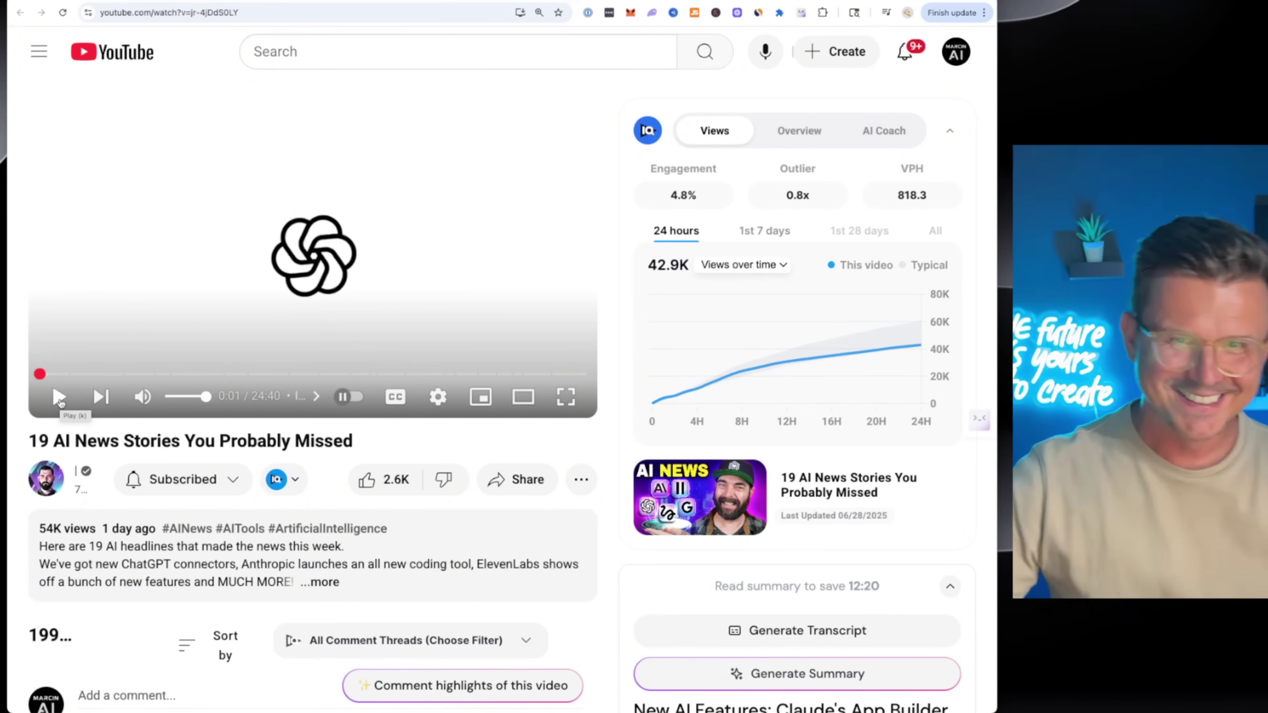
key(ctrl+w)
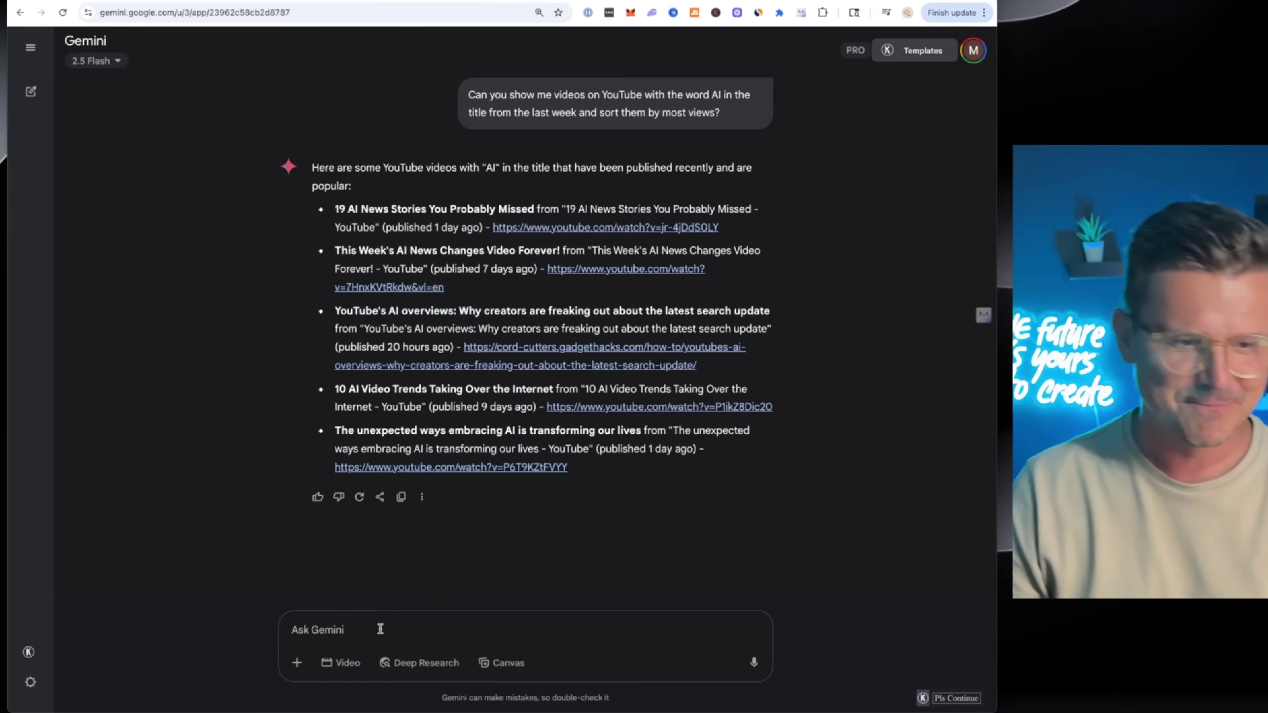
- Dictate and send a daily 8:10 AM request for the 25 most-viewed AI YouTube videos
key(fn)
key(fn)
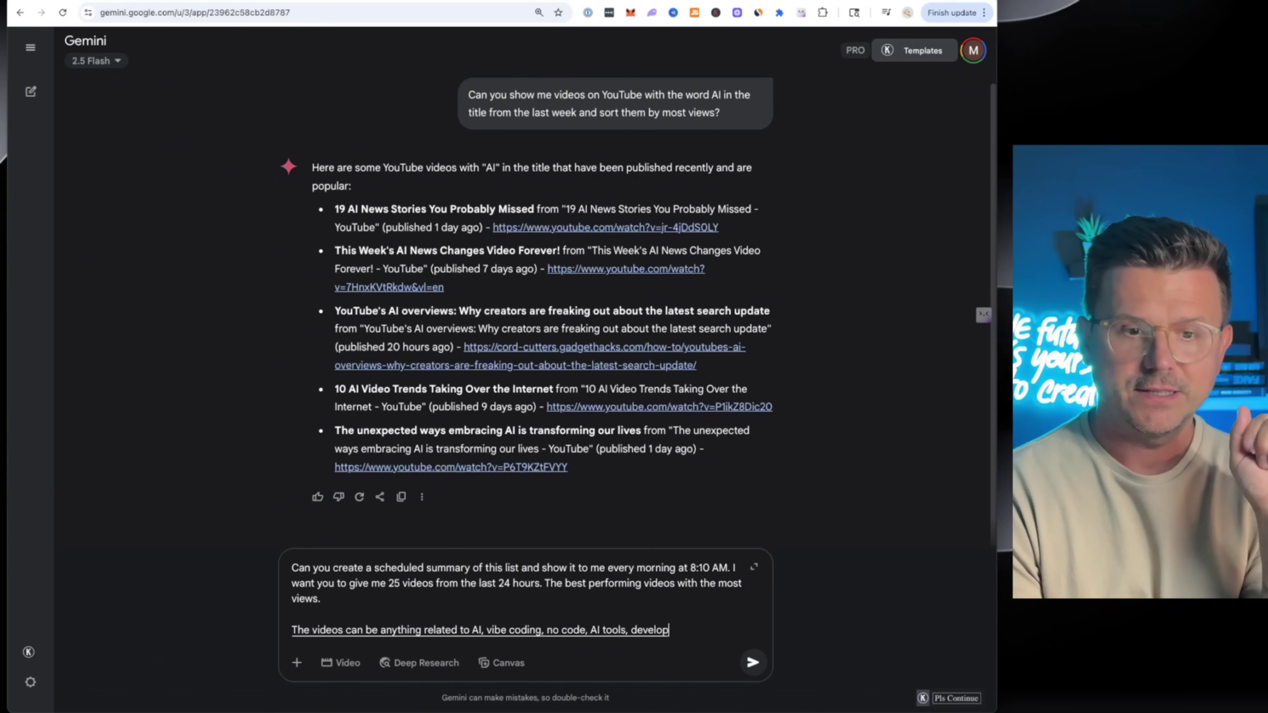
key(Return)
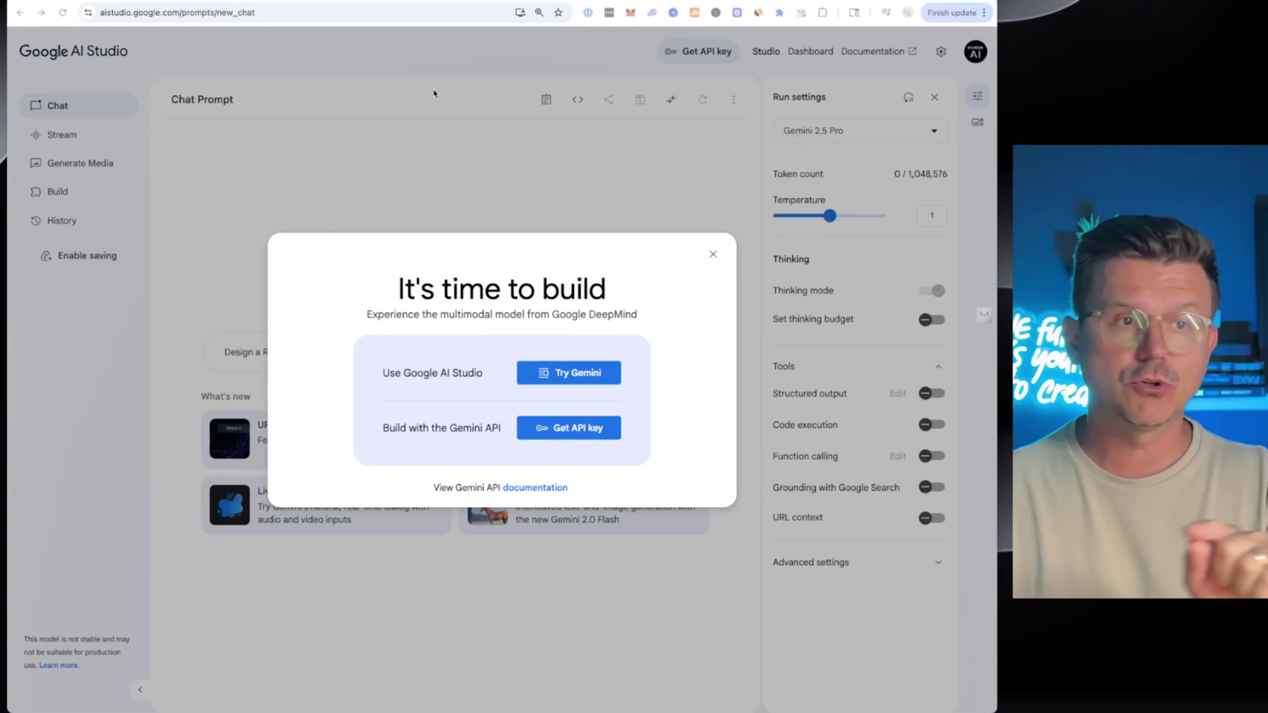
- Dismiss AI Studio's welcome dialog and go via Stream to the Generate Media page
click(558, 379)
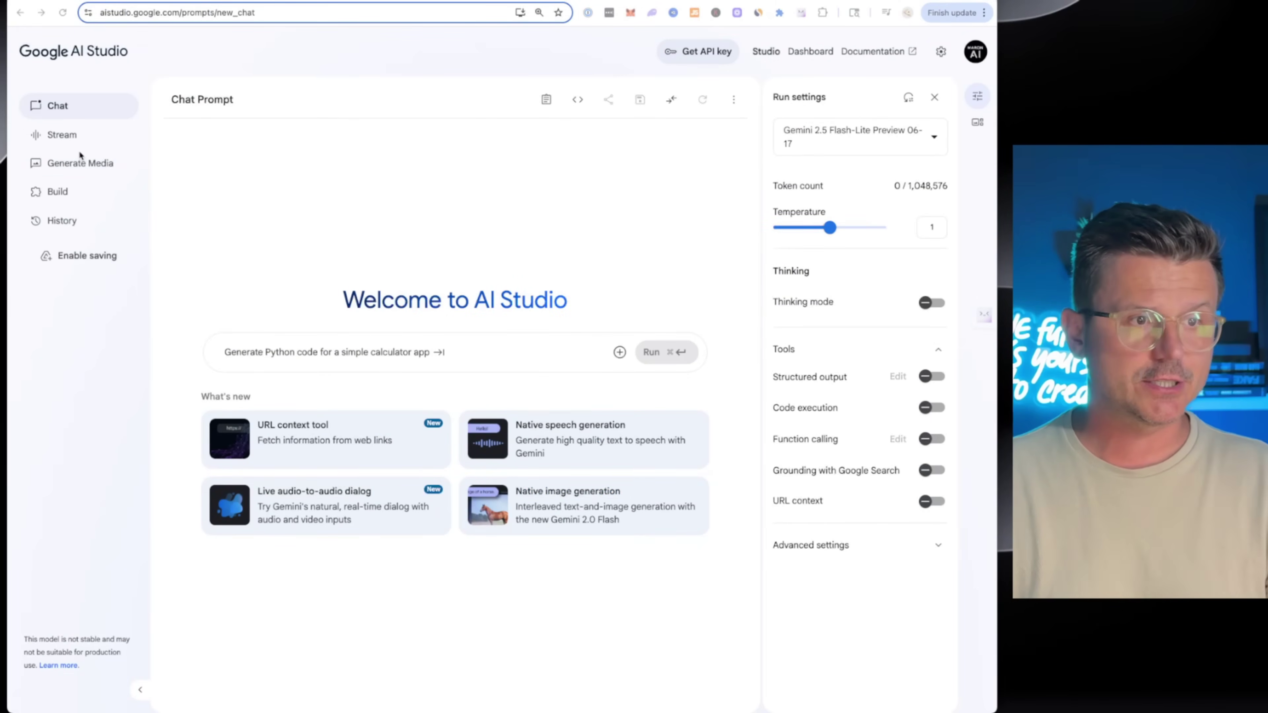
click(74, 139)
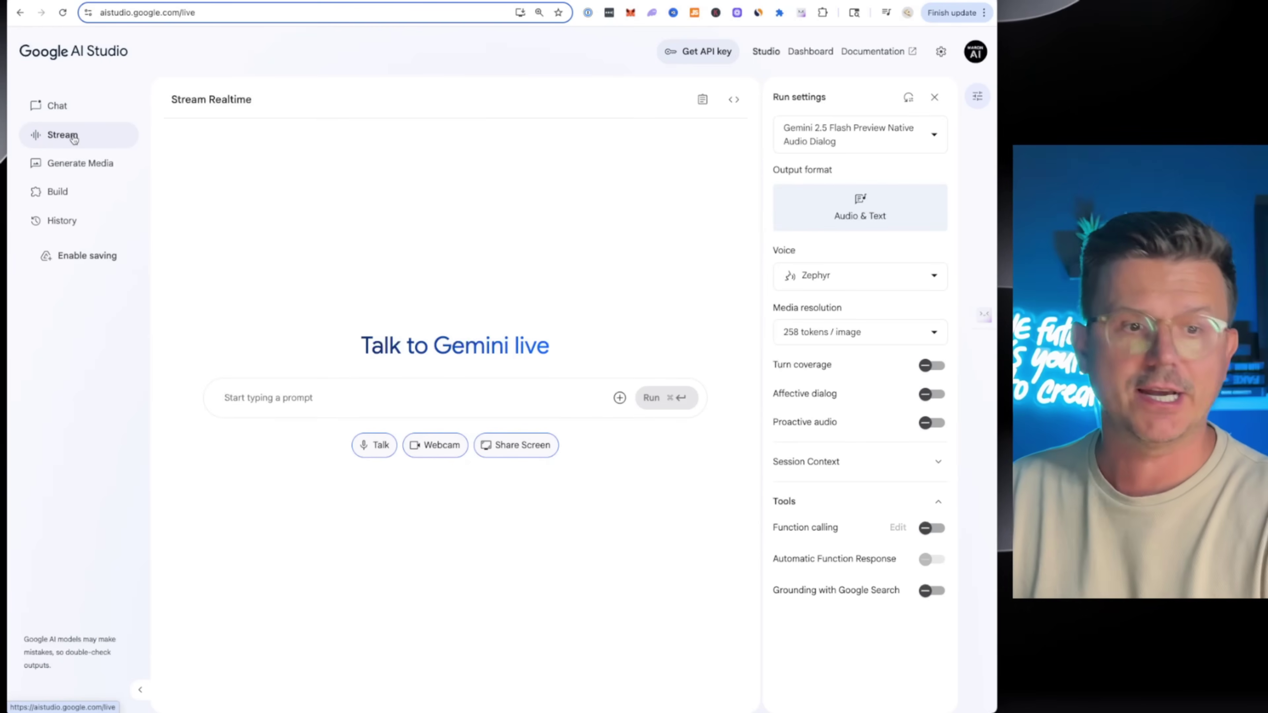
click(74, 167)
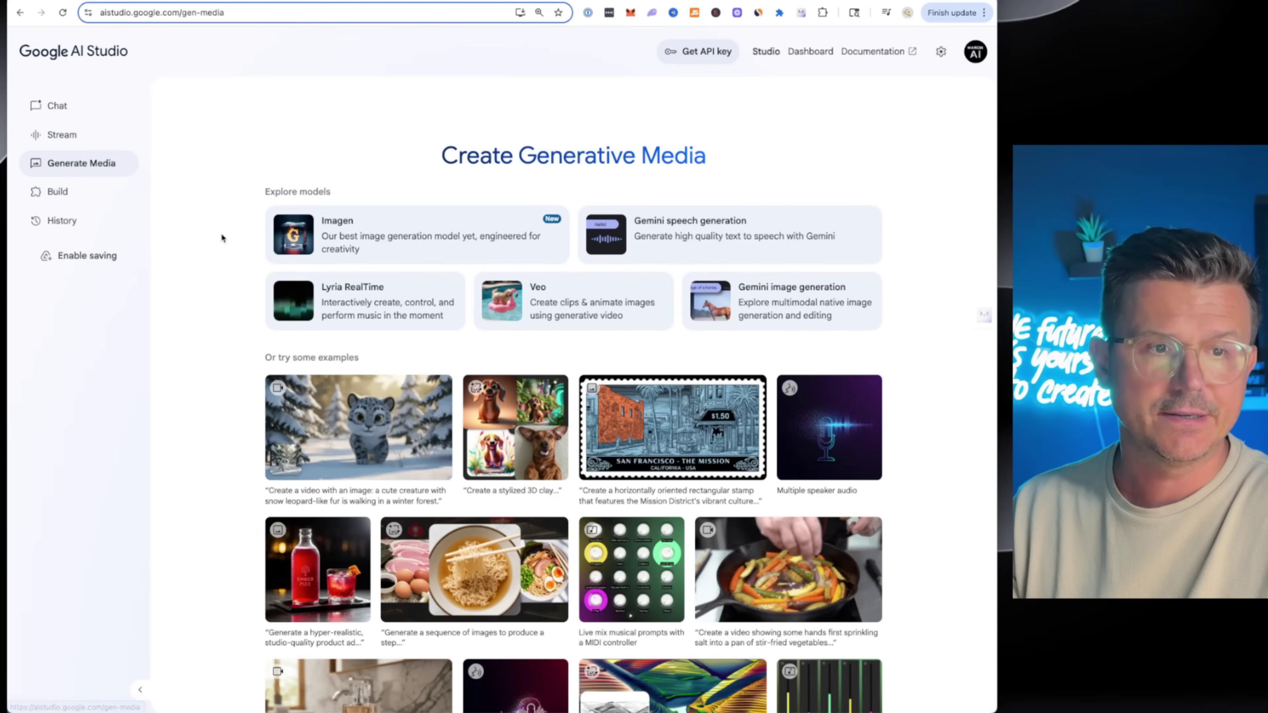
- Try Imagen's Blue Morpho butterfly-wing example, then paste a rainy-night Times Square prompt into a new prompt
click(420, 236)
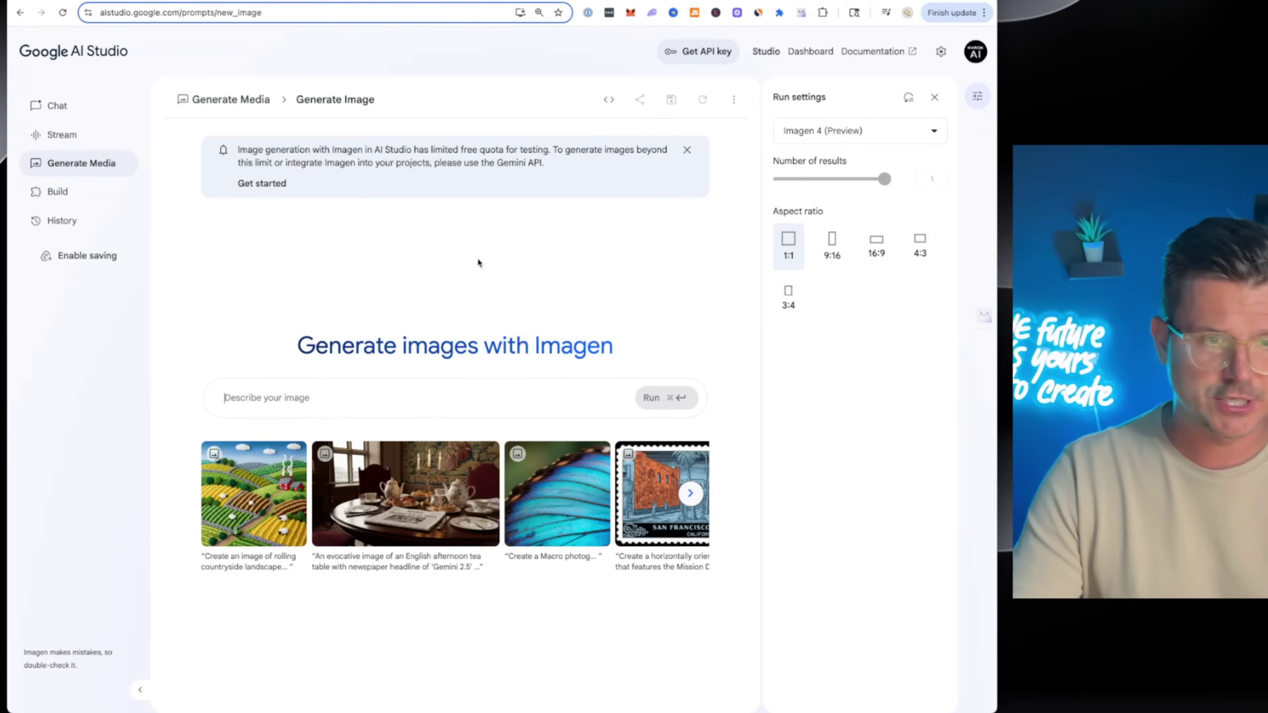
click(690, 494)
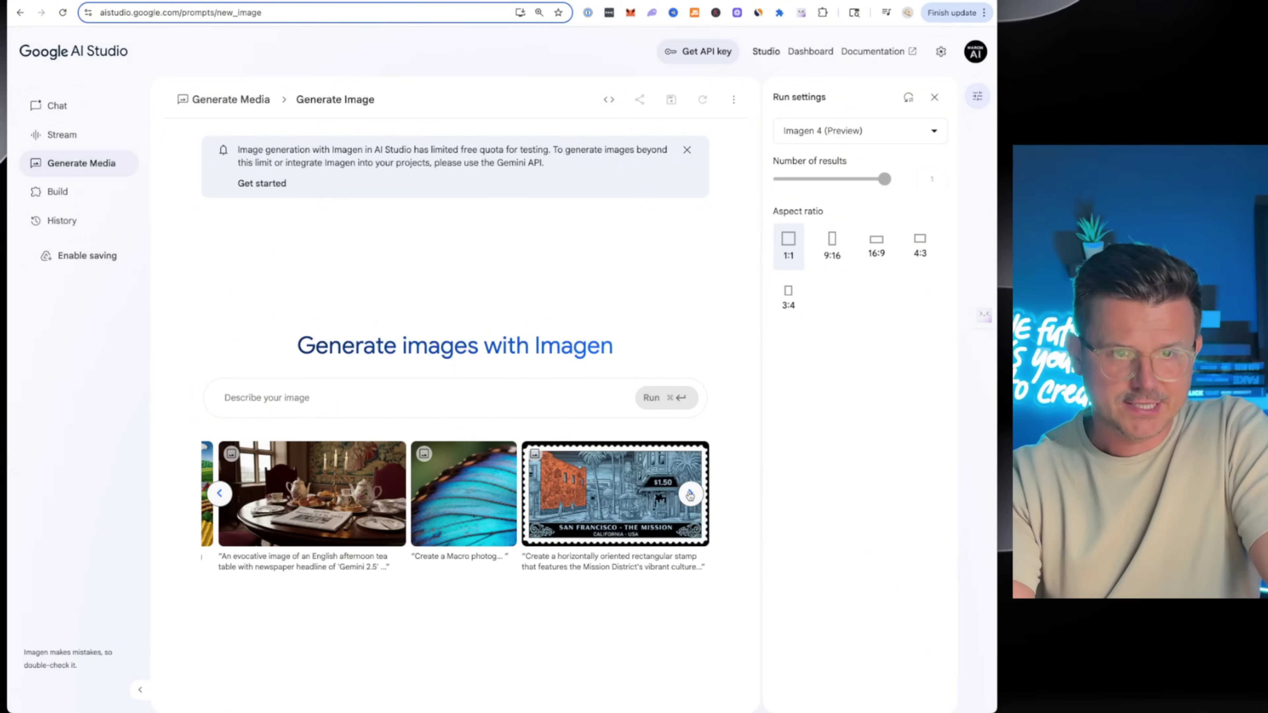
click(463, 494)
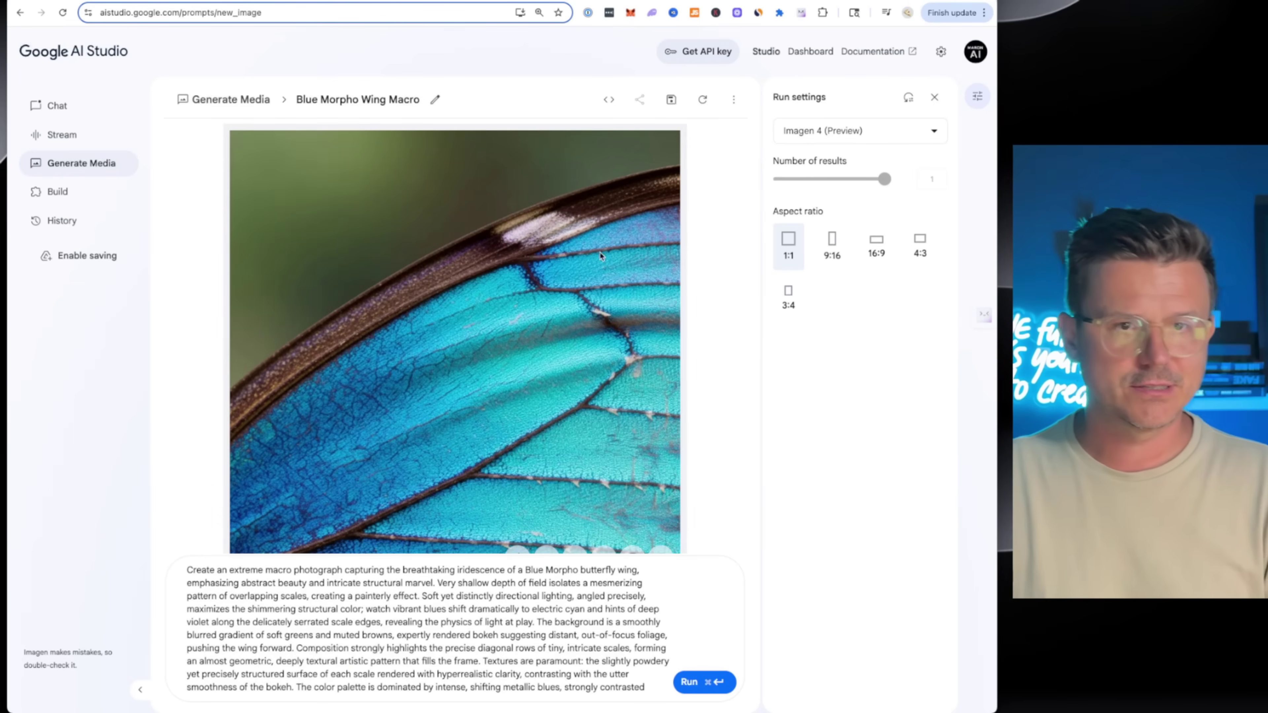
key(super+r)
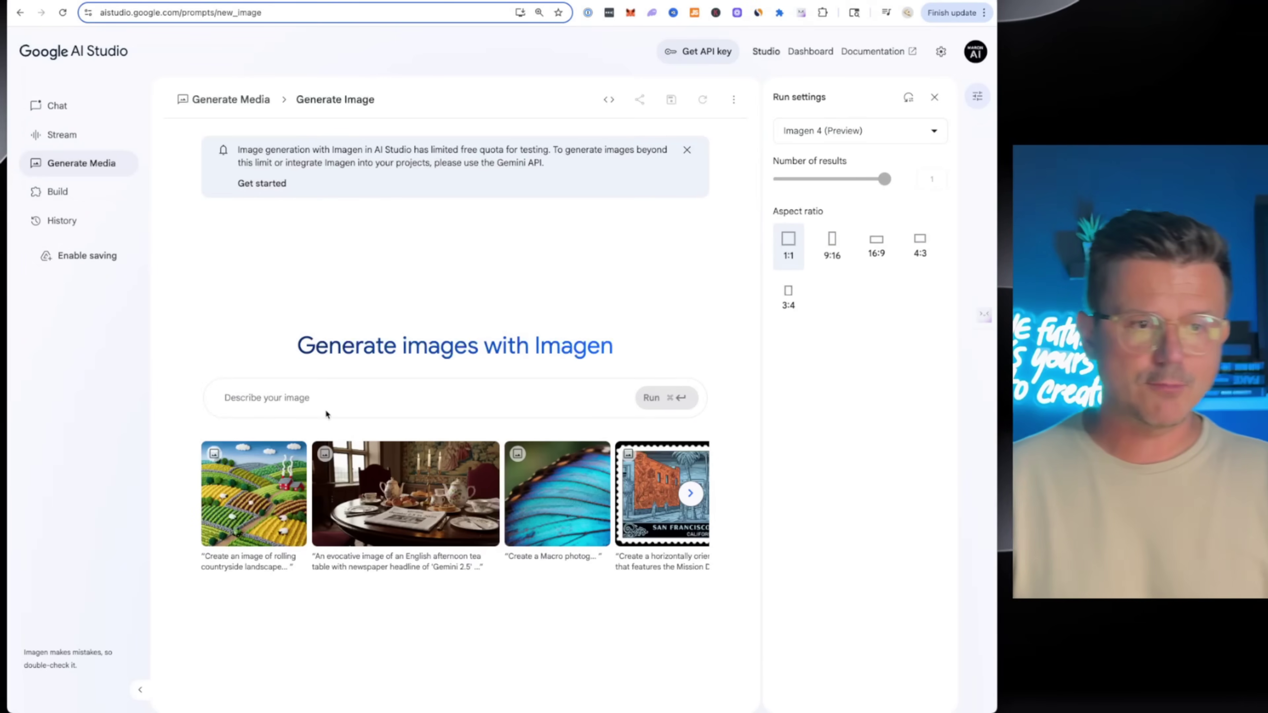
text(A hyper-realistic cinematic scene set at ground level in Times Square, New York City, during a heavy rainstorm at night. The street is slick with water, reflecting hundreds of neon signs, billboards, and headlights in vivid colors. Raindrops splash onto puddles in sharp detail. Taxis, buses, and cars are stopped in dense traffic, their wet surfaces glistening. Steam rises from a manhole cover. People in raincoats and umbrellas cross the street. The camera angle is low, almost touching the pavement, capturing reflections, motion blur from passing vehicles, and fine droplets in the air. In the background, towering skyscrapers loom with glowing windows and animated advertisements. The mood is atmospheric, immersive, and alive with movement. Ultra-detailed, photorealistic, 8K quality.)
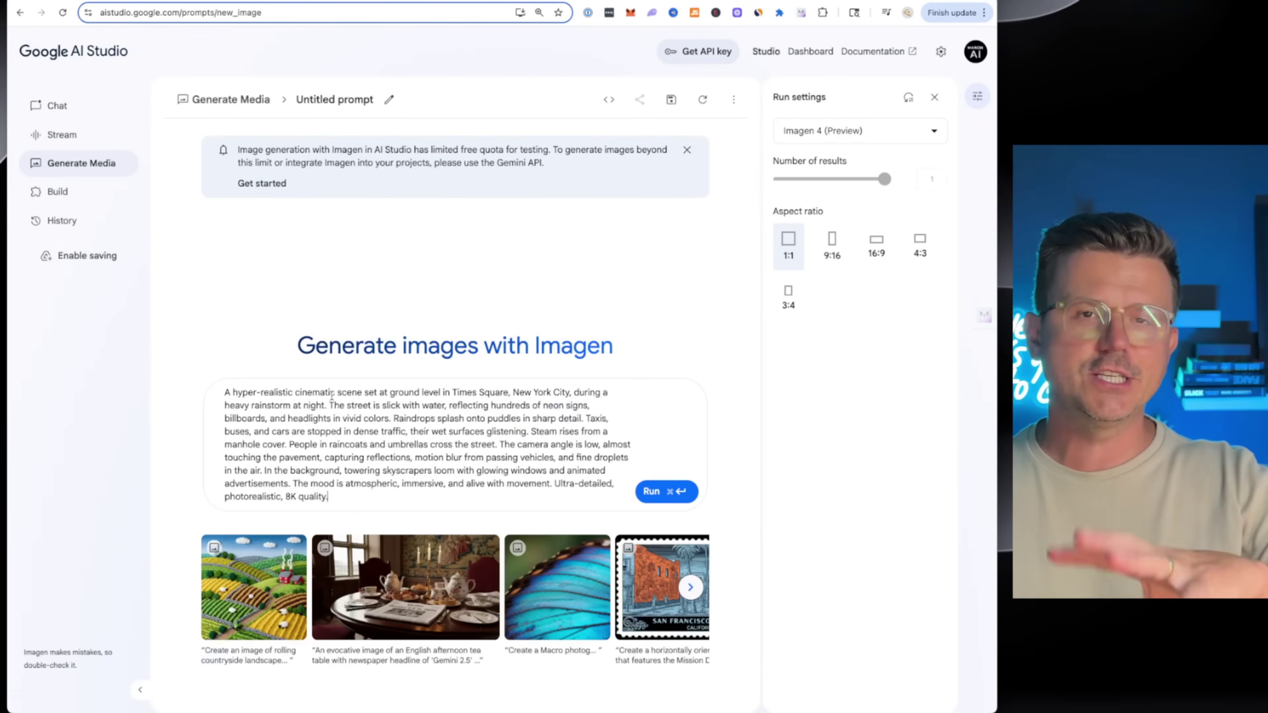
- Generate the Times Square image, then regenerate it with the longer fireworks and red-raincoat-runner-with-dog prompt
click(654, 491)
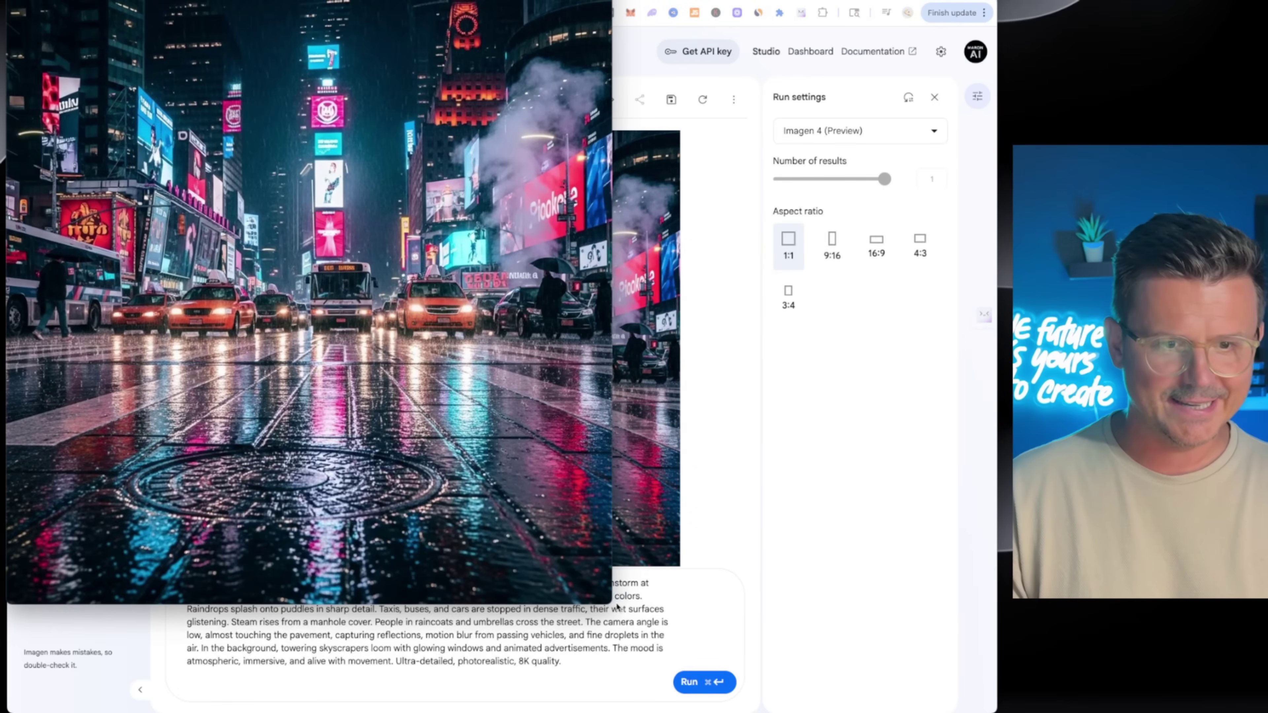
click(624, 554)
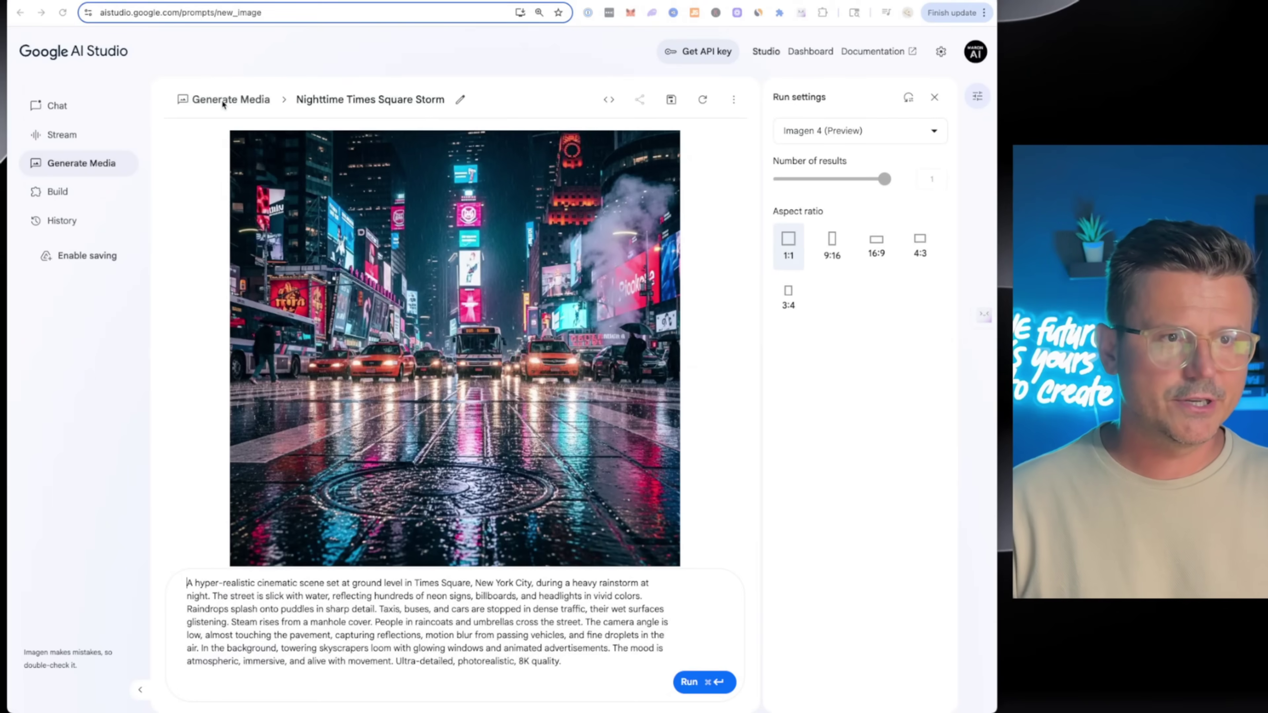
key(super+a)
text(A hyper-realistic cinematic scene set at ground level in Times Square, New York City, during a heavy rainstorm at night. The street is slick with water, reflecting hundreds of neon signs, billboards, and headlights in vivid colors. Raindrops splash onto puddles in sharp detail. Taxis, buses, and cars are stopped in dense traffic, their wet surfaces glistening. Steam rises from a manhole cover. In the foreground, a young person wearing a red raincoat is running through a large puddle with a golden retriever, both splashing water everywhere in slow motion. People holding umbrellas and wearing raincoats walk in all directions. Fireworks explode high above the skyscrapers, lighting up the stormy sky with bursts of bright color. The camera angle is low, almost touching the pavement, capturing reflections, motion blur from passing vehicles, fine droplets in the air, and the energy of the city. Ultra-detailed, photorealistic, 8K quality.)
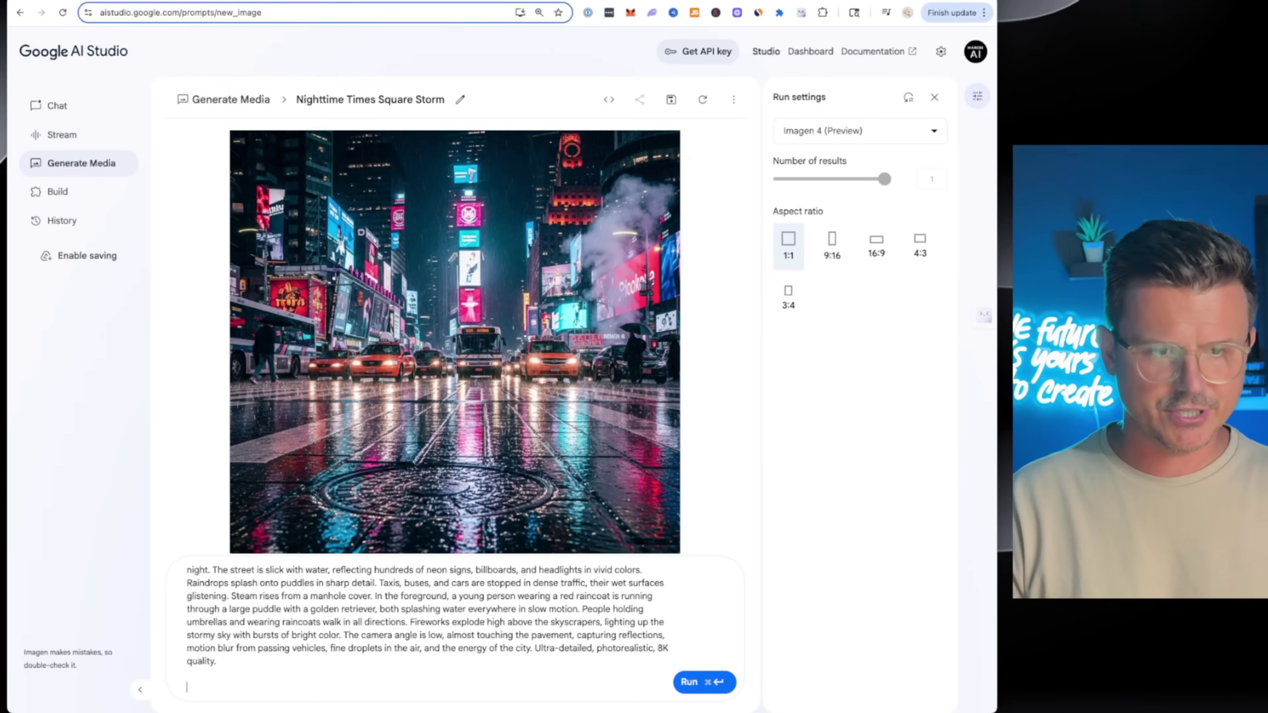
click(699, 683)
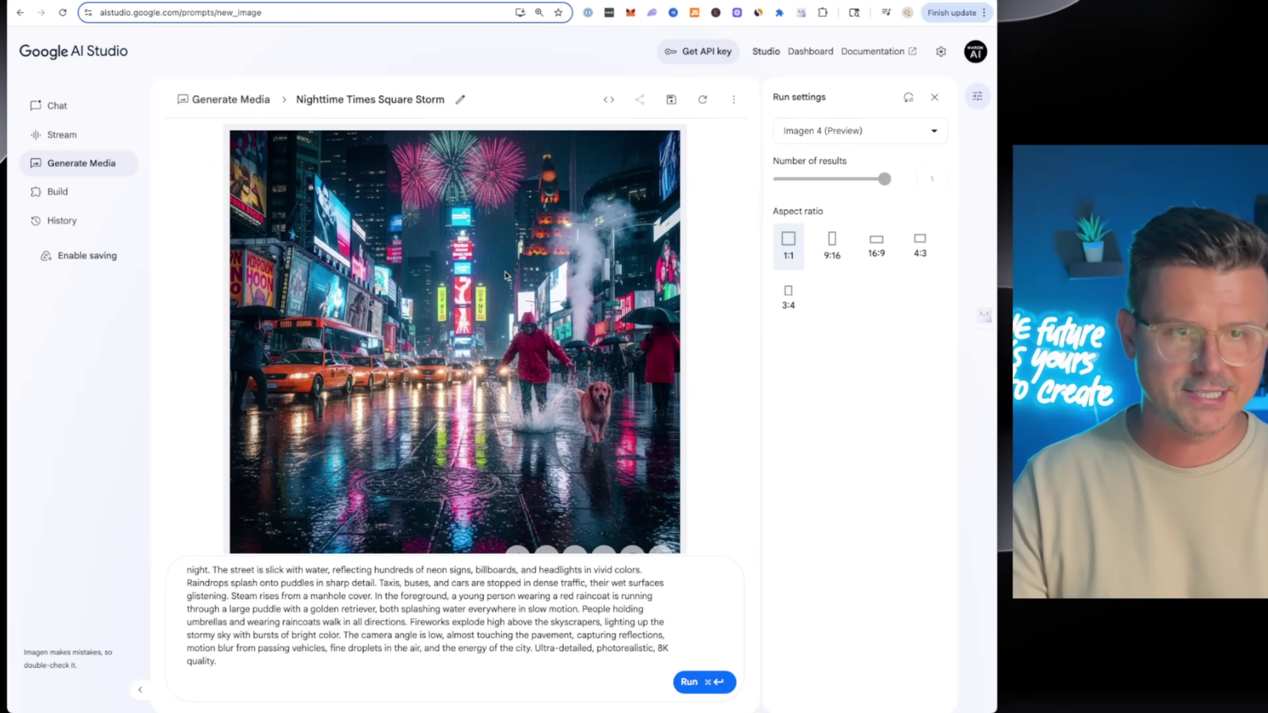
- Download the Times Square storm image, close its preview, and paste in the ant macro prompt
click(518, 549)
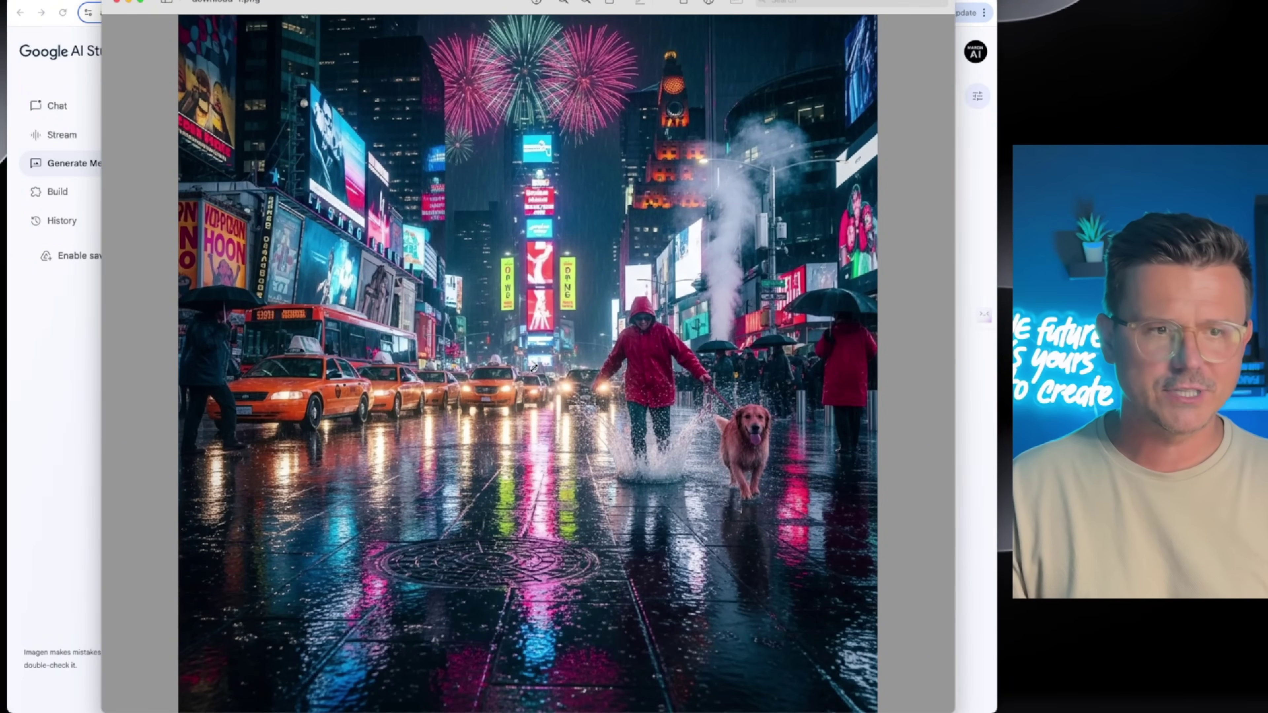
key(super+w)
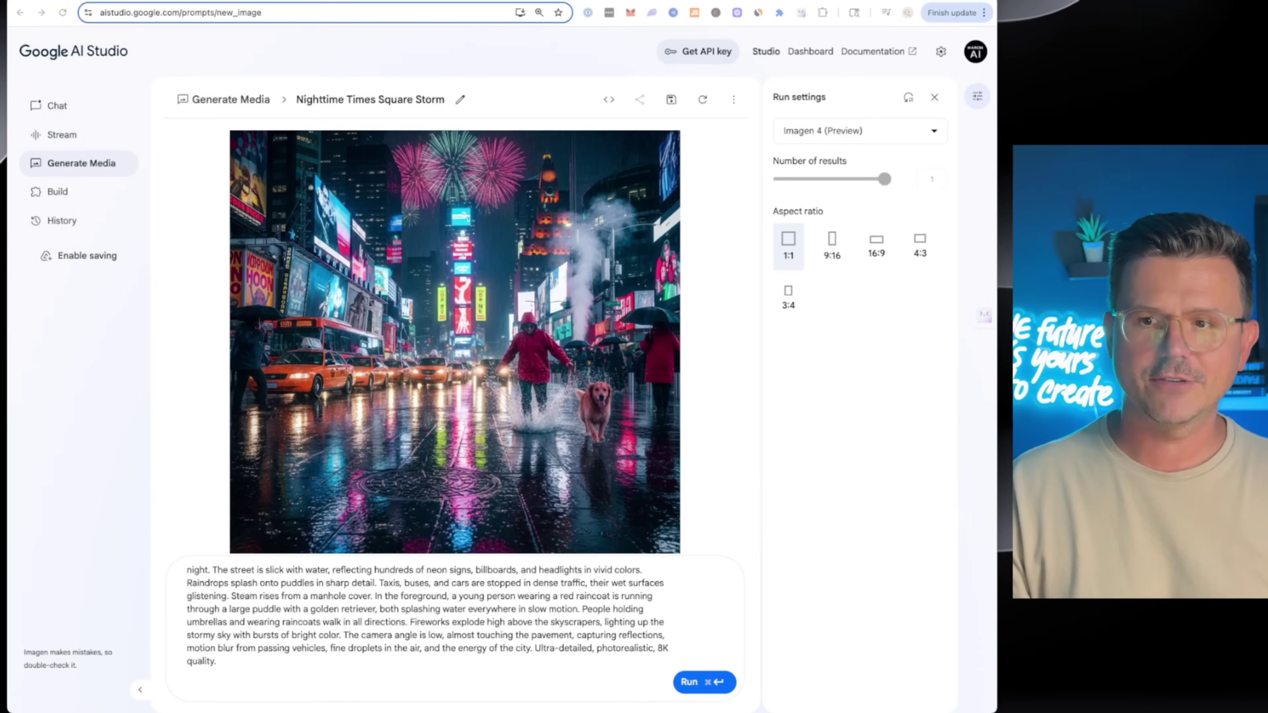
key(super+a)
text(An ultra-detailed macro photograph of a group of ants working together on a vibrant, blooming flower covered in golden pollen. The scene is filled with intense color and sharp textures. Each ant has glistening black exoskeletons with tiny hairs visible, their legs dusted in bright yellow pollen grains. One ant is carrying a piece of petal, another is drinking nectar from the flower’s stamen. The flower petals are a radiant mix of deep magenta, electric purple, and bright orange, with delicate veins and dewdrops catching the light. The background is softly blurred with bokeh circles in rich greens and pinks. Fine strands of spider silk glisten between petals. The image is captured in extreme close-up, showing every tiny detail, from the ants’ segmented antennae to individual pollen grains clinging to their bodies. Super colorful, photorealistic, 8K quality.)
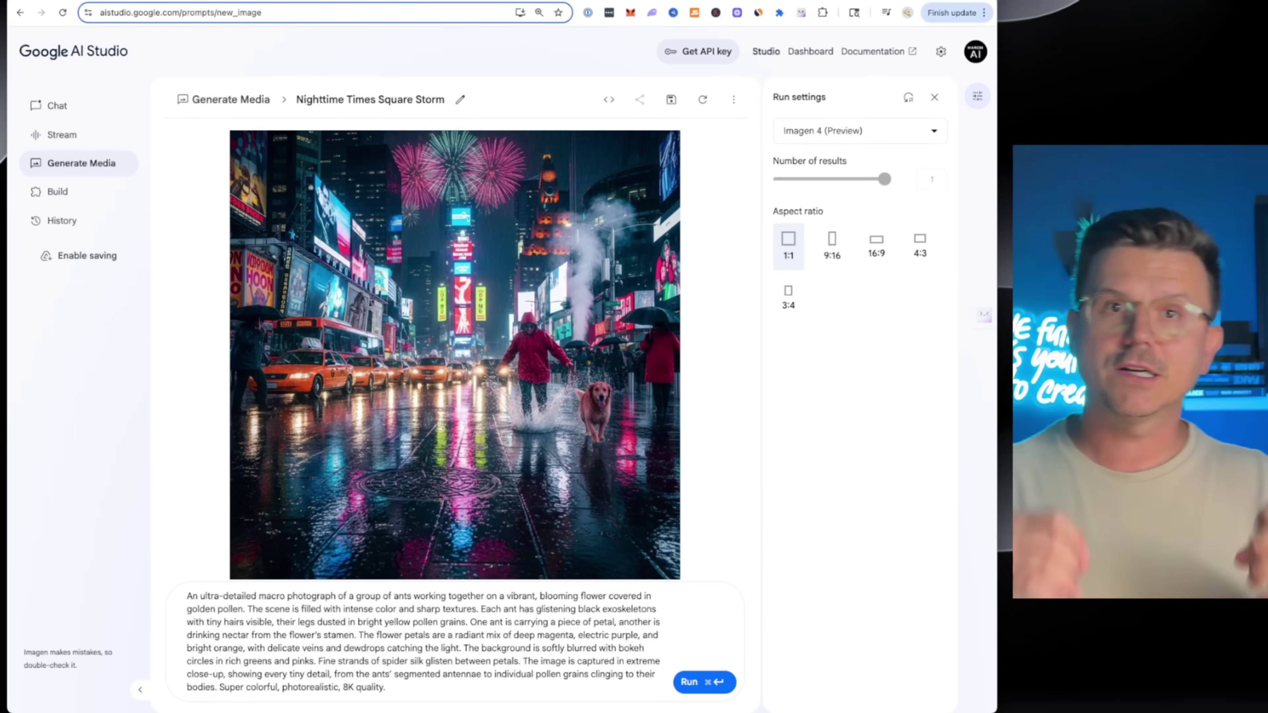
- Generate the ants-on-magenta-flower macro image, then replace the prompt with the surreal artwork prompt and run it
click(692, 682)
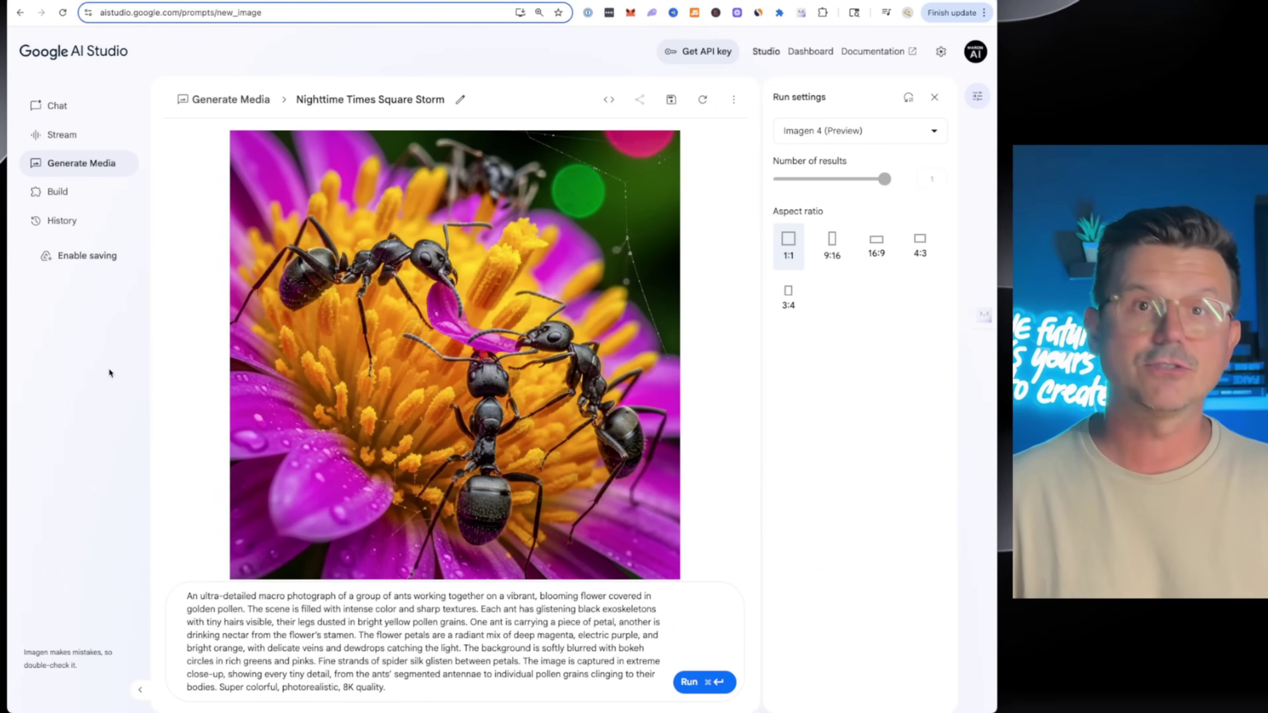
key(super+a)
click(366, 633)
key(super+a)
key(BackSpace)
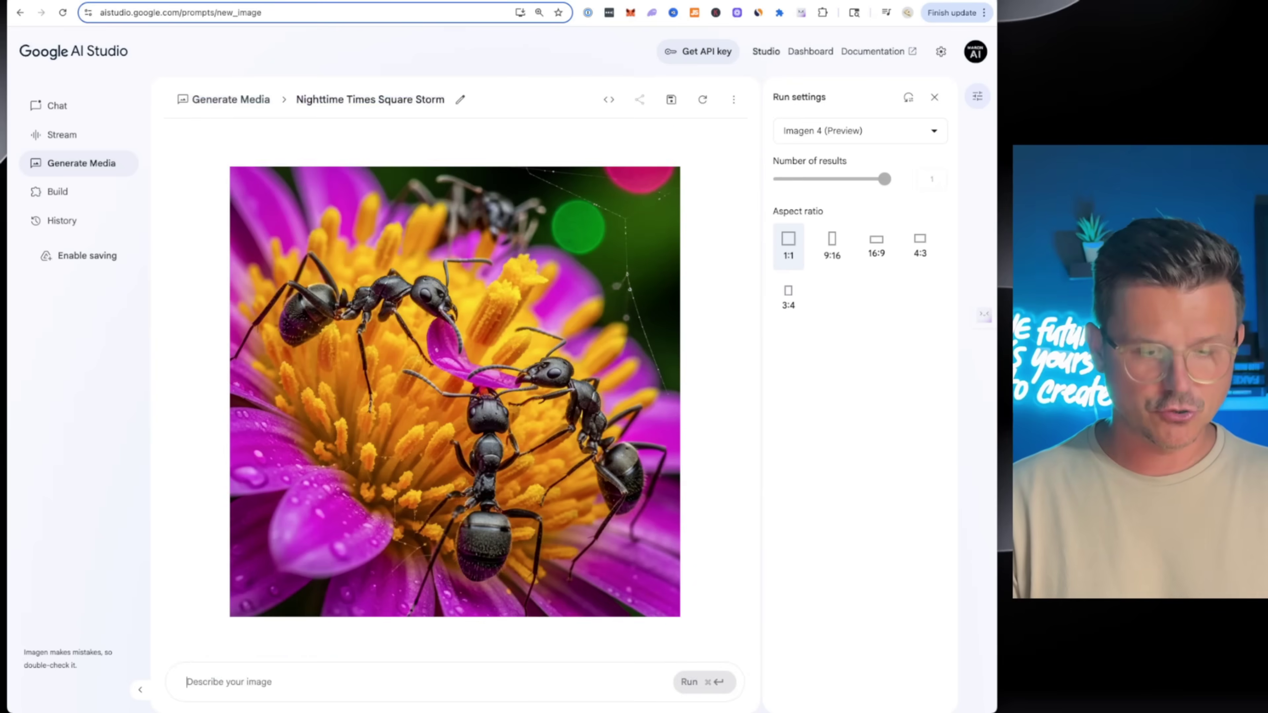
key(super+v)
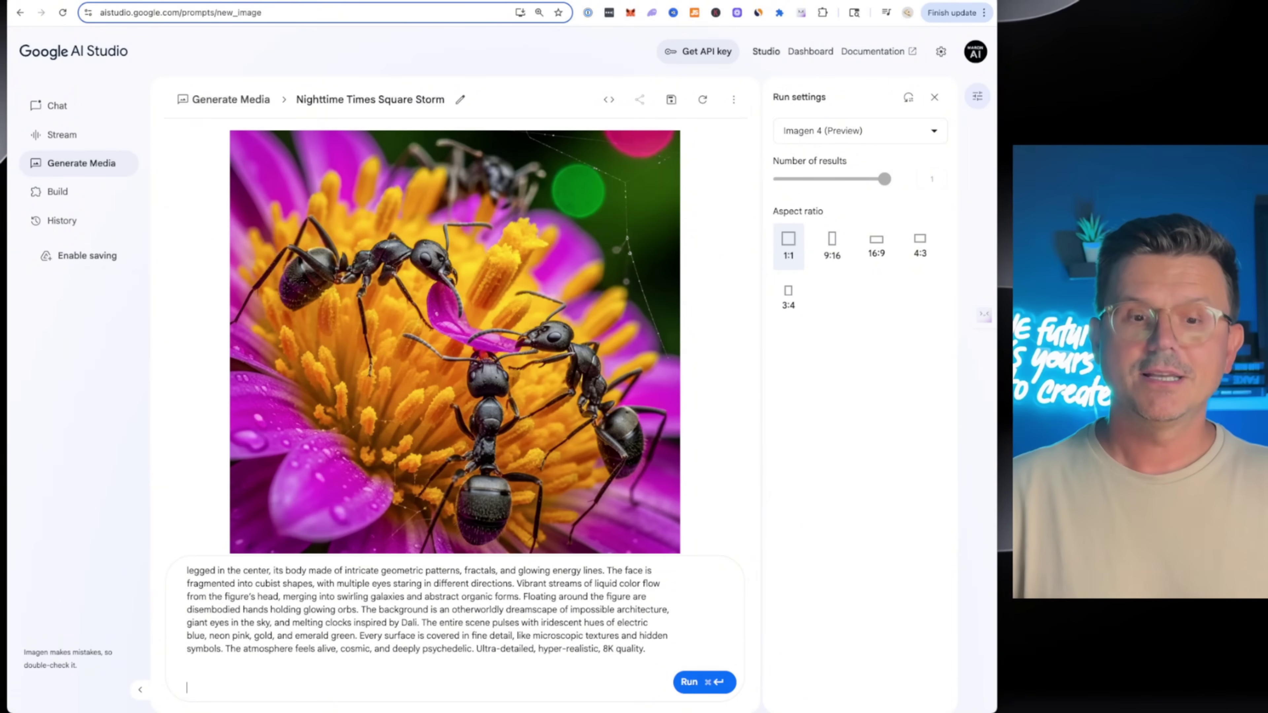
click(696, 682)
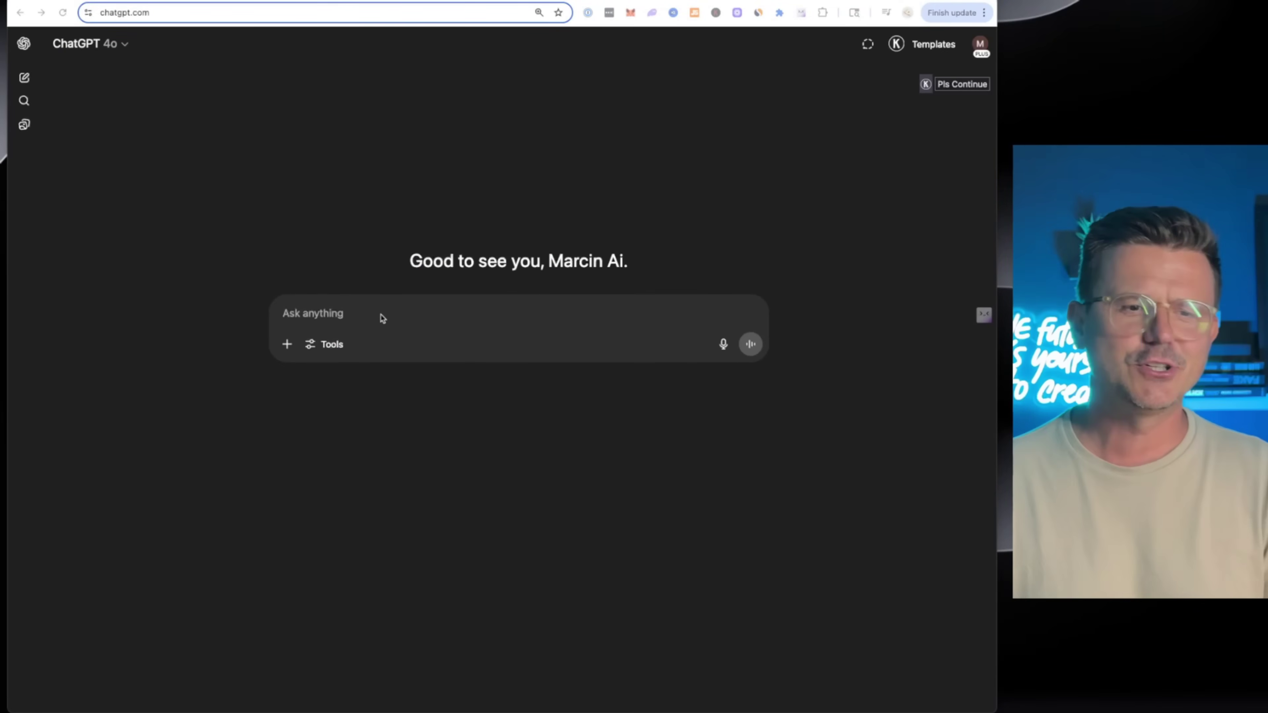
- Paste the surreal Alex Grey and Picasso artwork prompt into ChatGPT and send it
text(A surreal, visionary artwork blending the styles of Alex Grey and Picasso. A translucent human figure sits cross-legged in the center, its body made of intricate geometric patterns, fractals, and glowing energy lines. The face is fragmented into cubist shapes, with multiple eyes staring in different directions. Vibrant streams of liquid color flow from the figure’s head, merging into swirling galaxies and abstract organic forms. Floating around the figure are disembodied hands holding glowing orbs. The background is an otherworldly dreamscape of impossible architecture, giant eyes in the sky, and melting clocks inspired by Dali. The entire scene pulses with iridescent hues of electric blue, neon pink, gold, and emerald green. Every surface is covered in fine detail, like microscopic textures and hidden symbols. The atmosphere feels alive, cosmic, and deeply psychedelic. Ultra-detailed, hyper-realistic, 8K quality.)
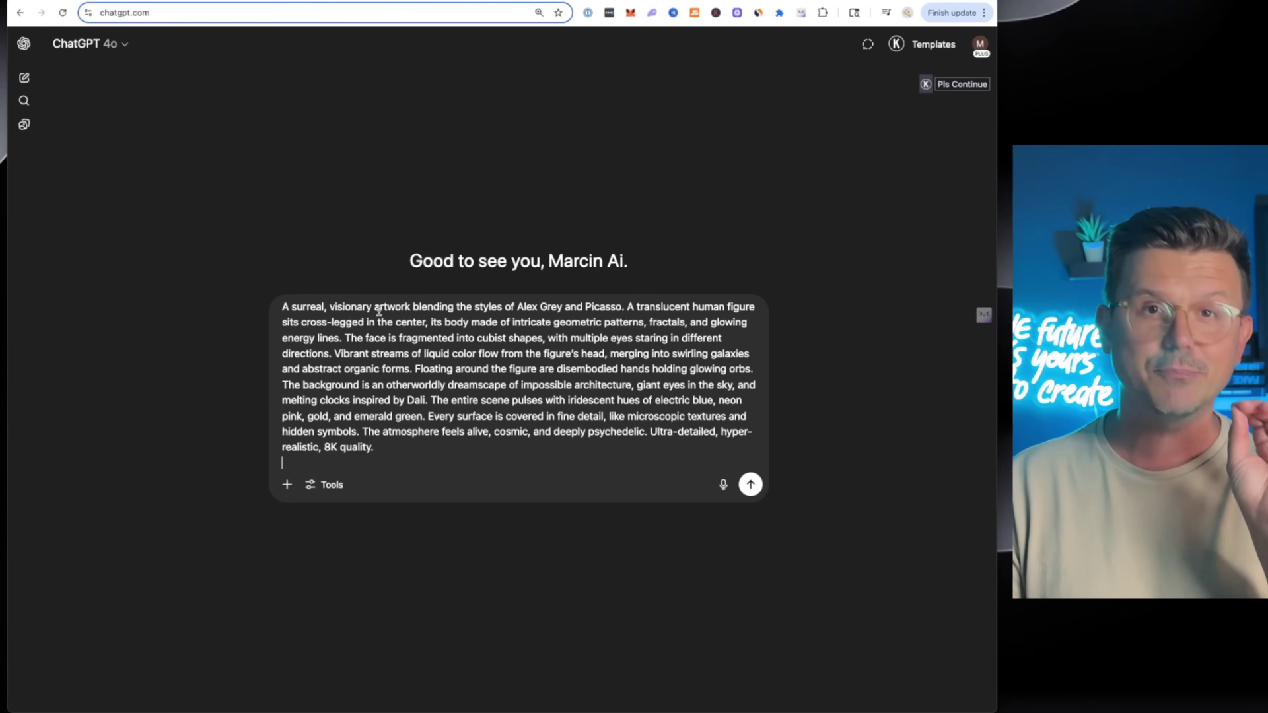
key(Return)
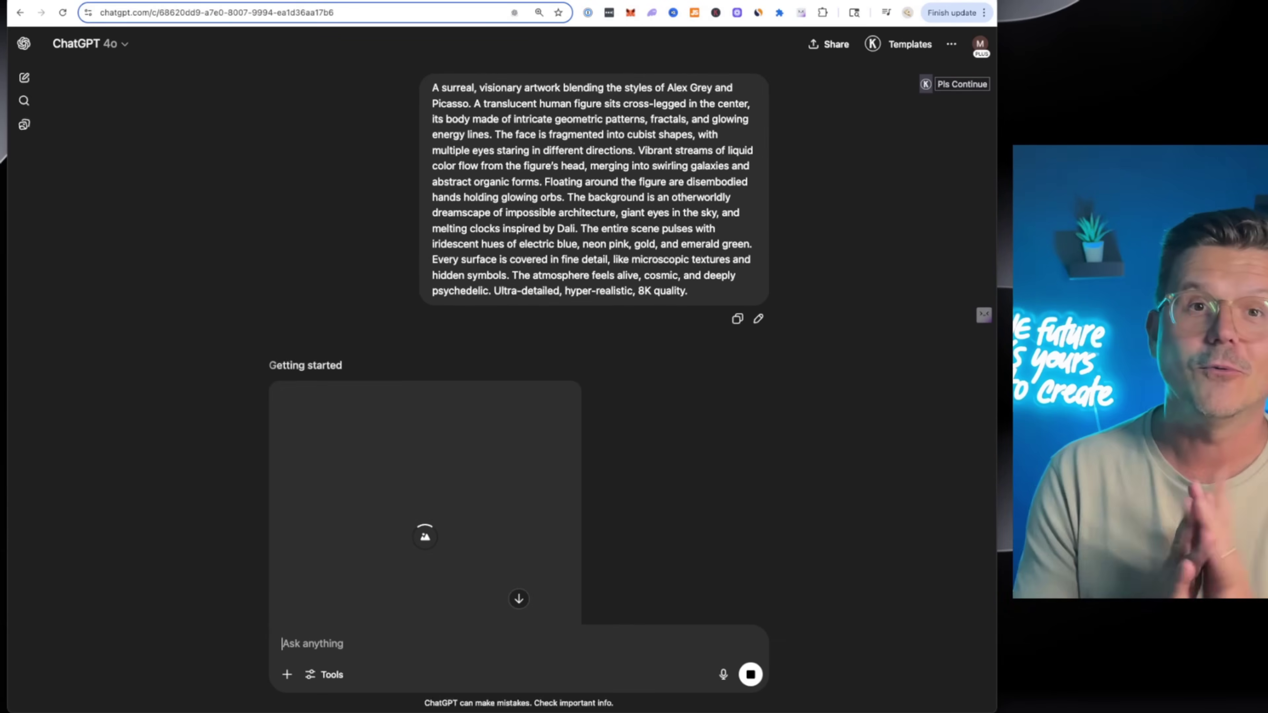
scroll(360, 288, down, 3)
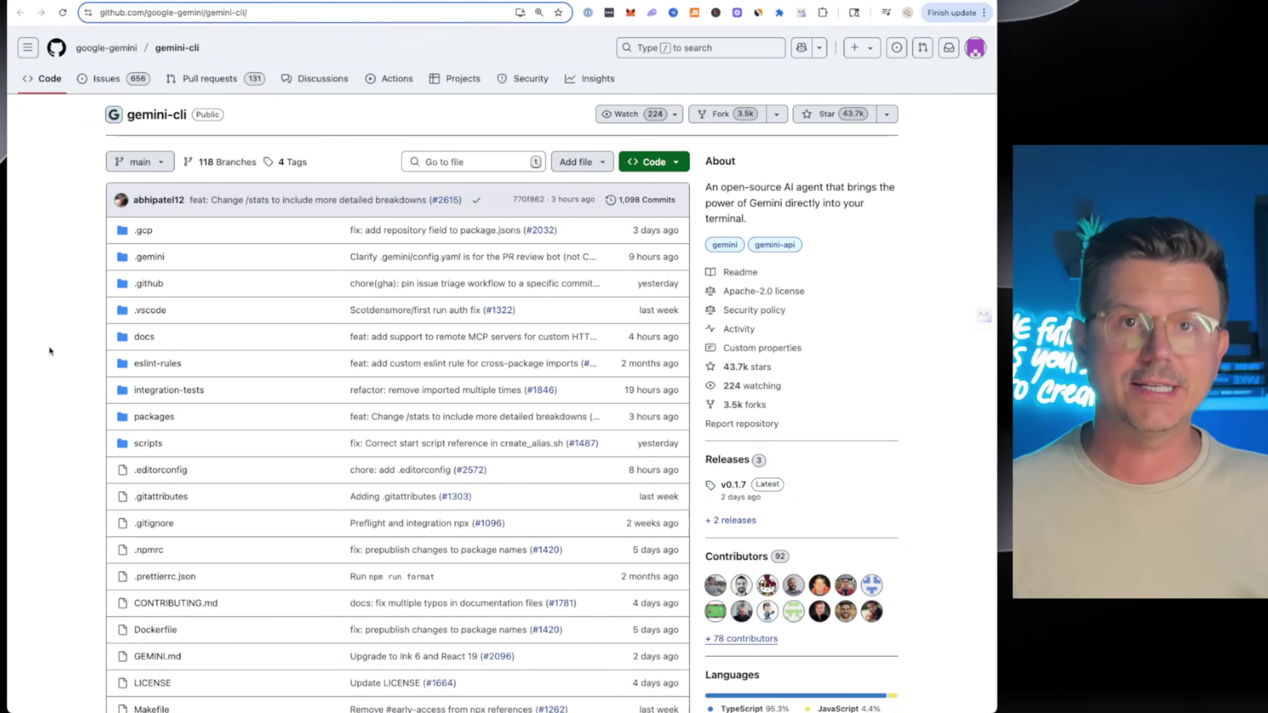
- Launch Cursor and open a new Desktop folder named gemini-cli as the project
key(super+space)
text(cur)
key(Return)
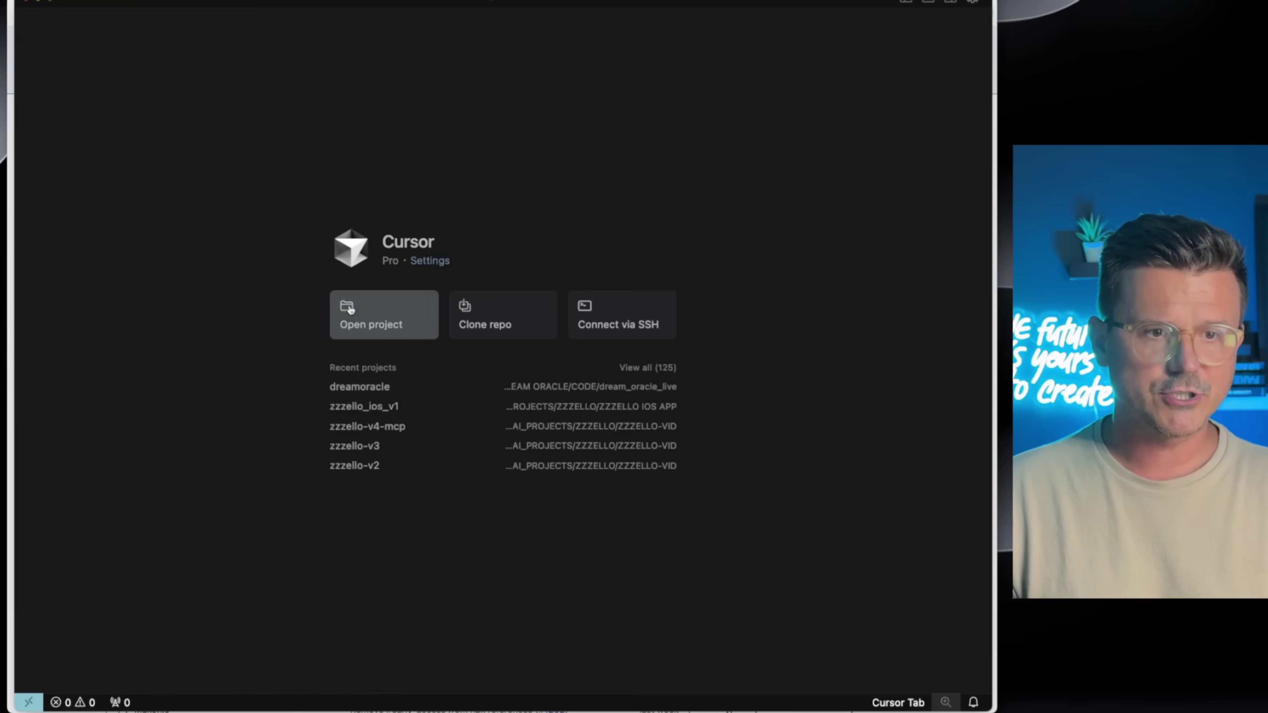
click(401, 315)
click(114, 207)
click(188, 515)
text(gemini-)
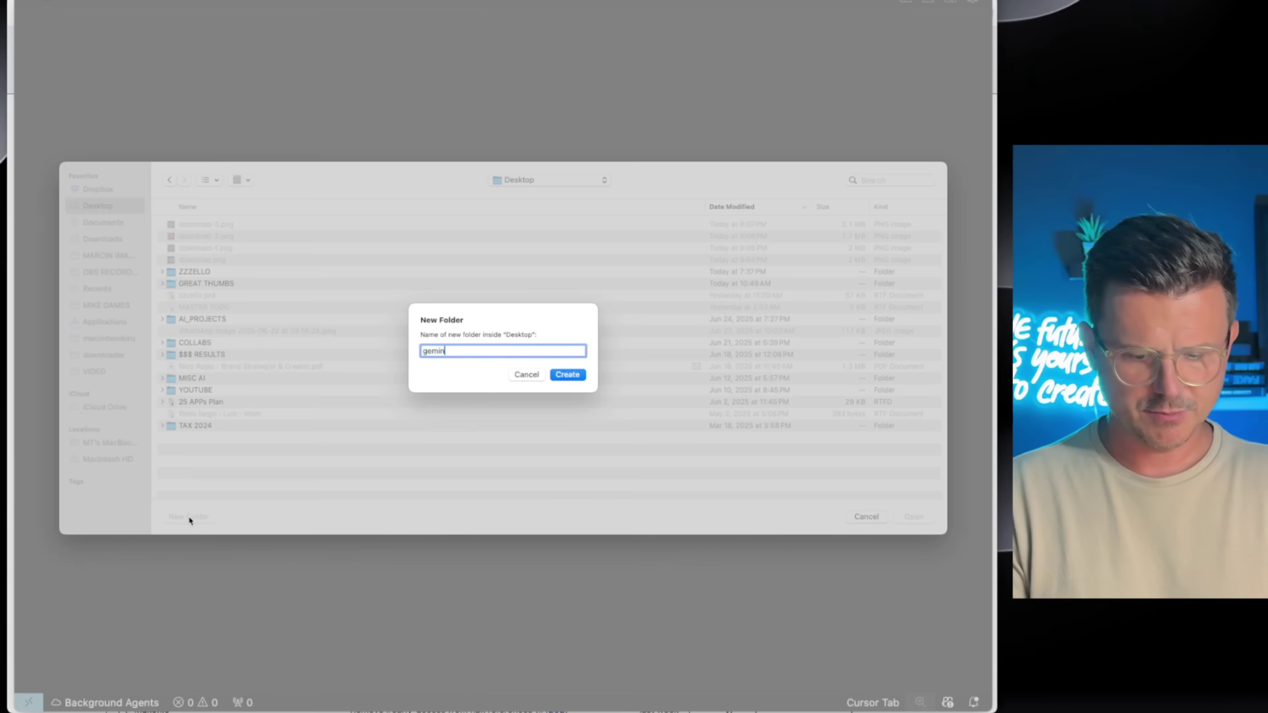
text(cli)
key(Return)
key(Return)
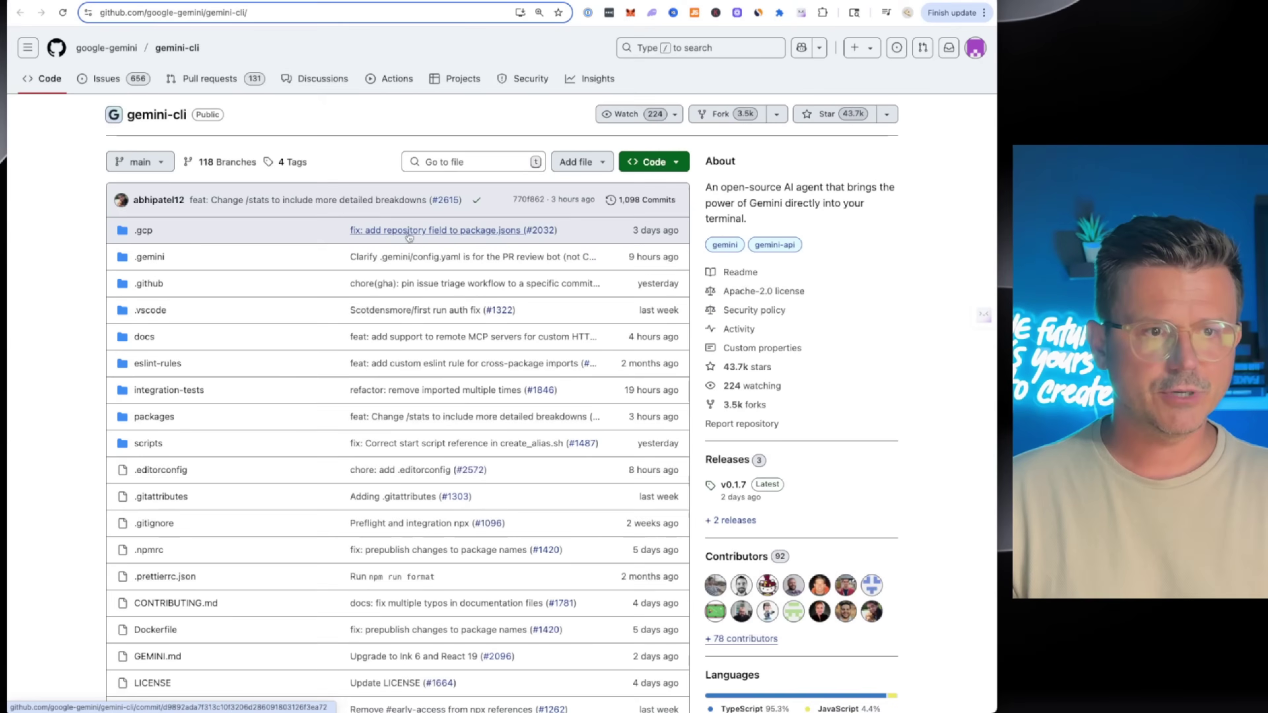
- Read through the Gemini CLI README, highlighting the Run the CLI step, Discord bot example, and Interact heading
scroll(62, 274, down, 15)
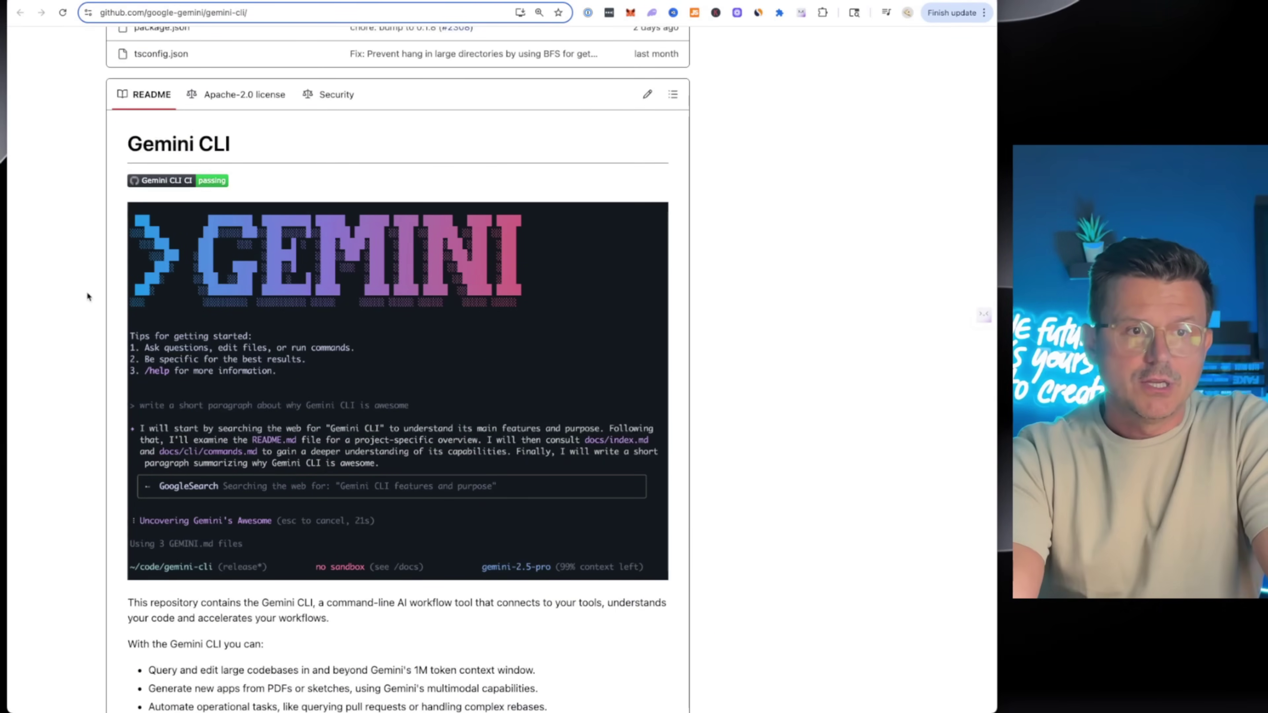
scroll(394, 370, down, 5)
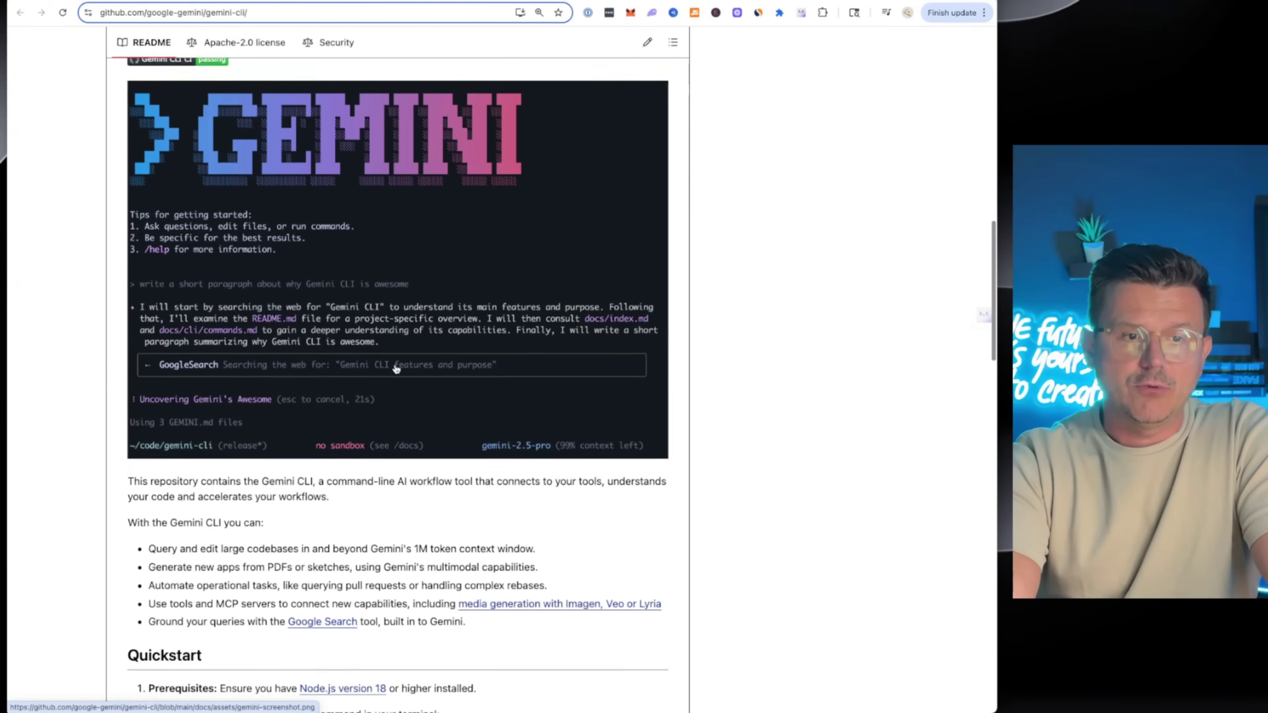
scroll(398, 363, down, 2)
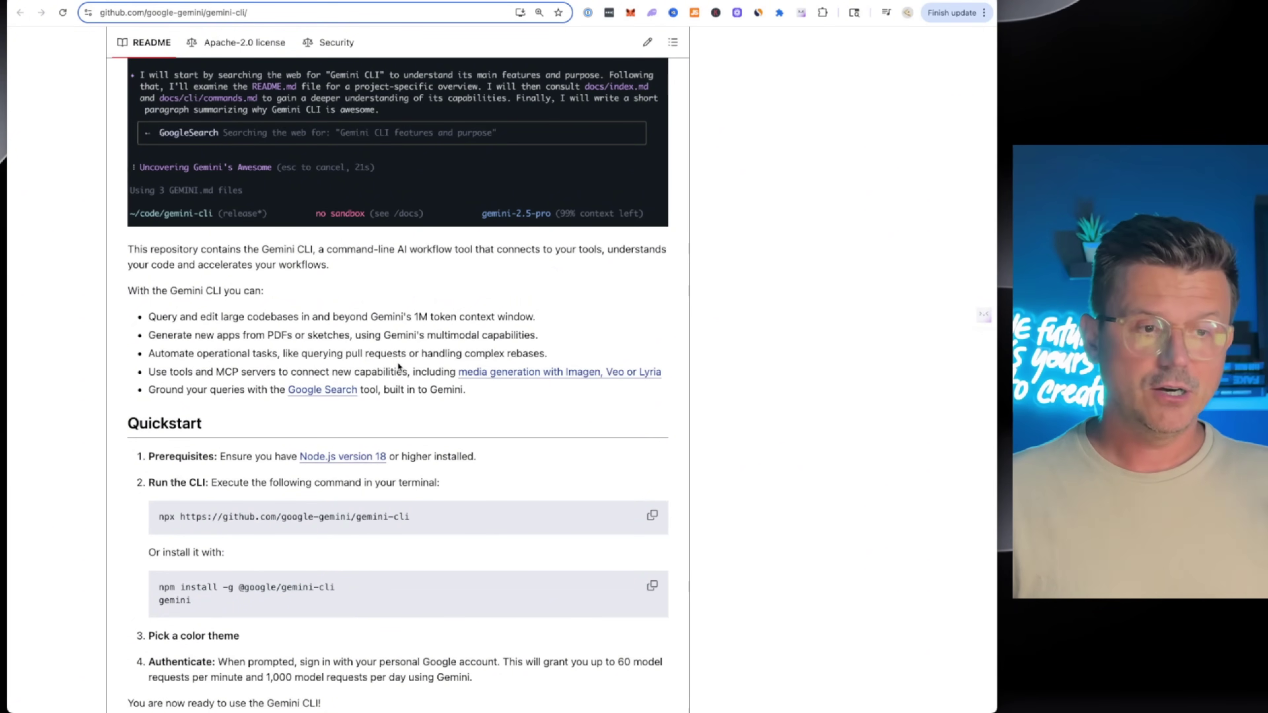
scroll(66, 346, down, 5)
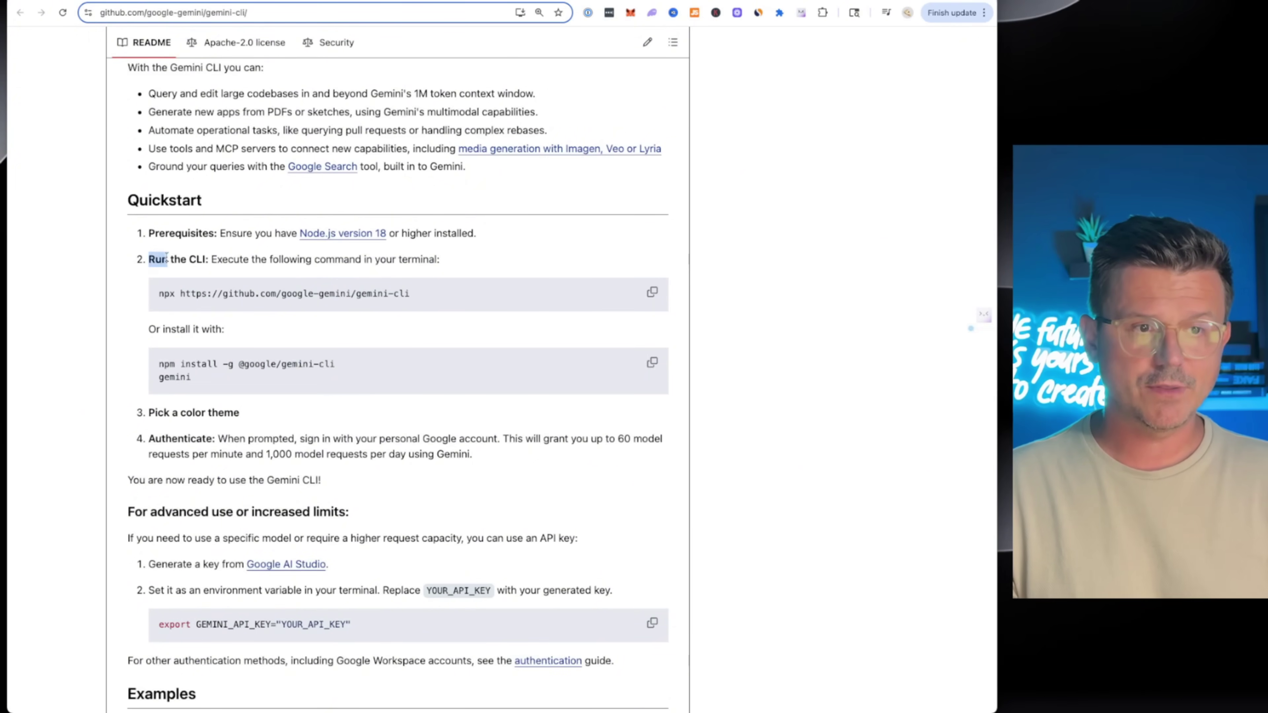
drag(150, 256, 460, 263)
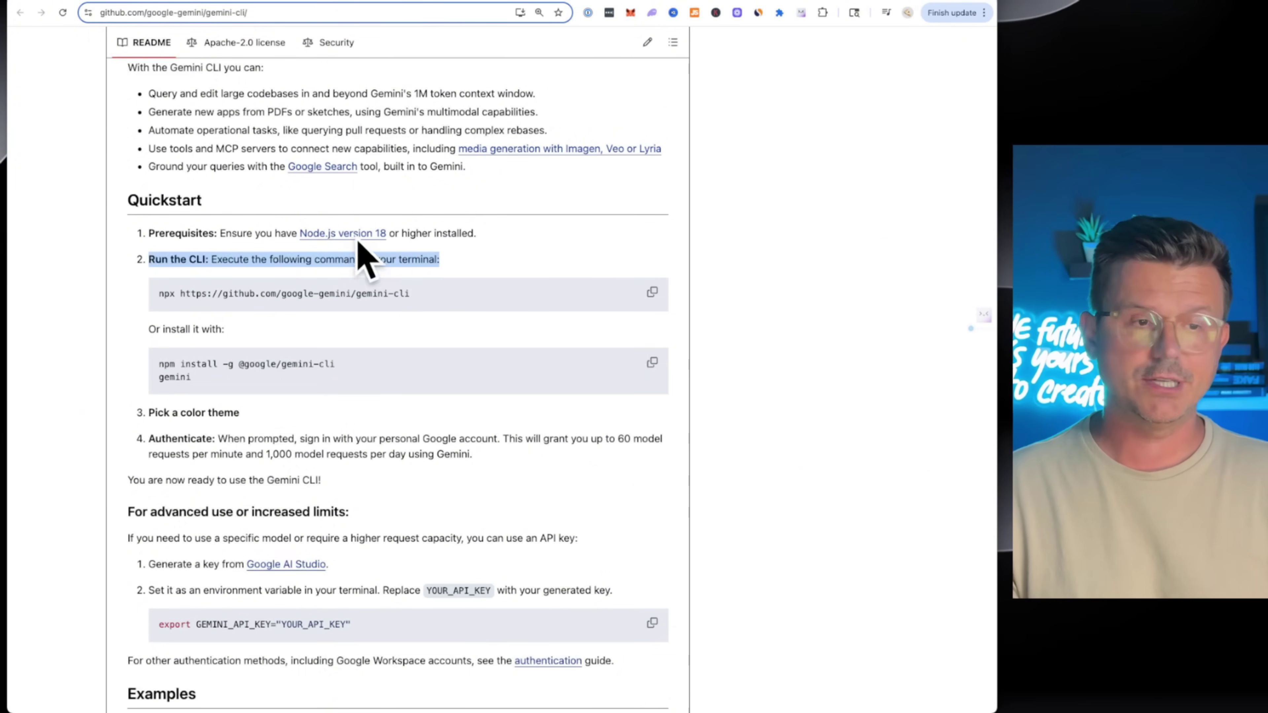
scroll(106, 272, down, 7)
scroll(106, 272, down, 5)
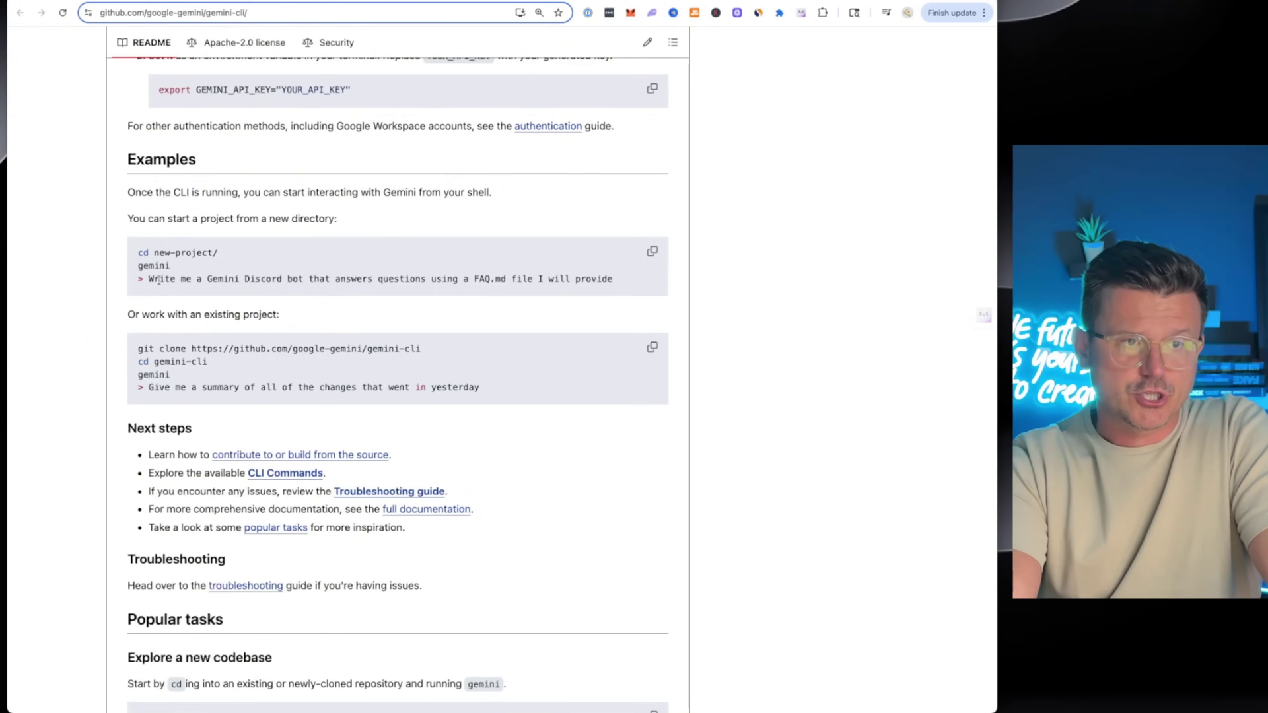
drag(148, 278, 607, 279)
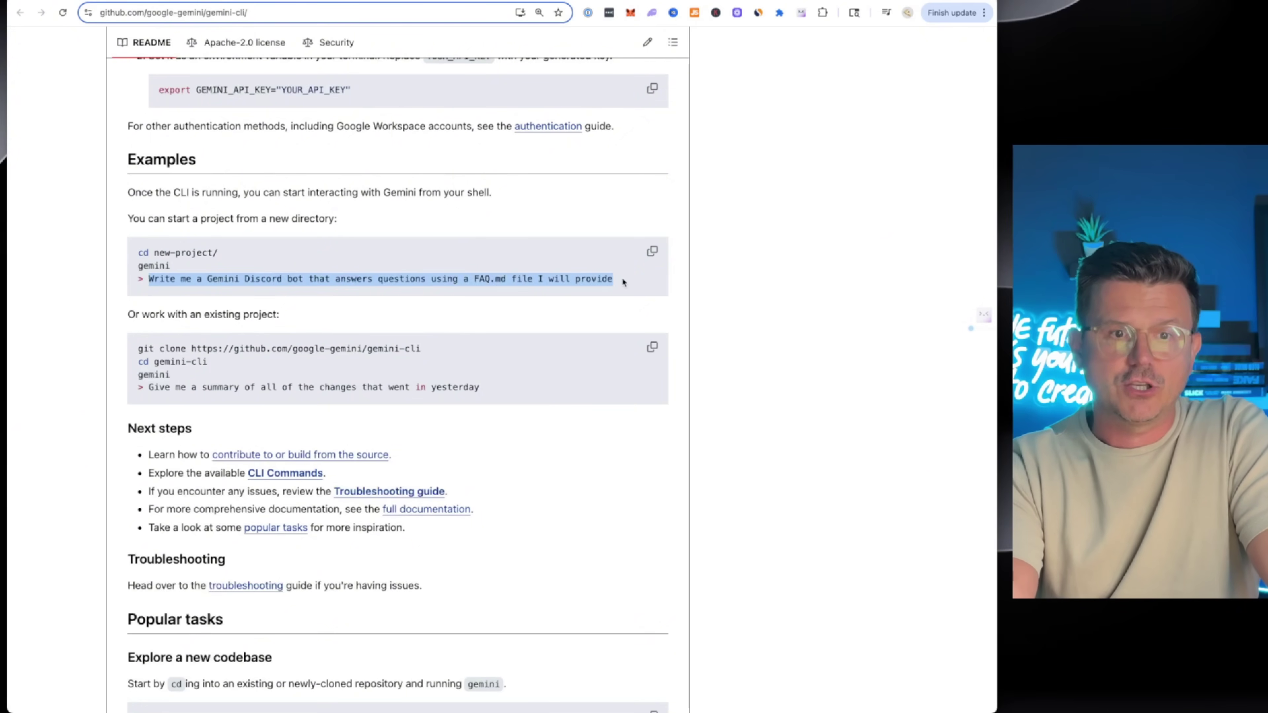
scroll(203, 316, down, 3)
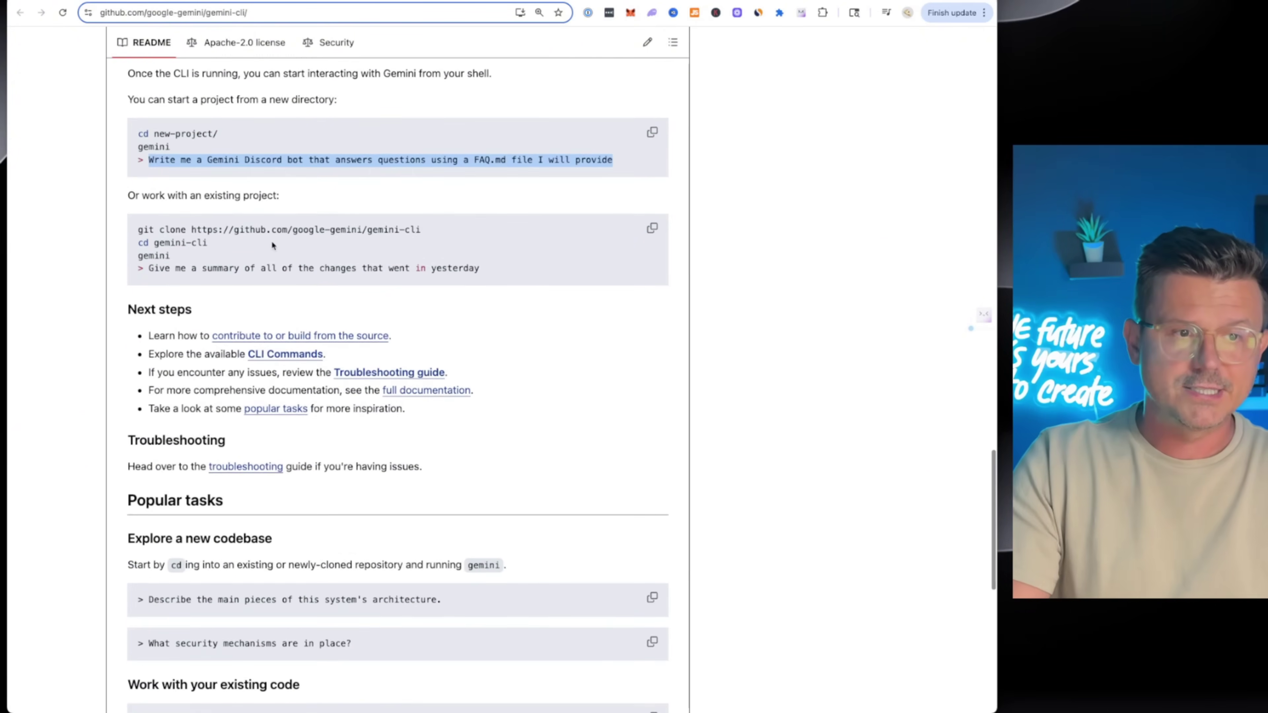
scroll(259, 253, down, 10)
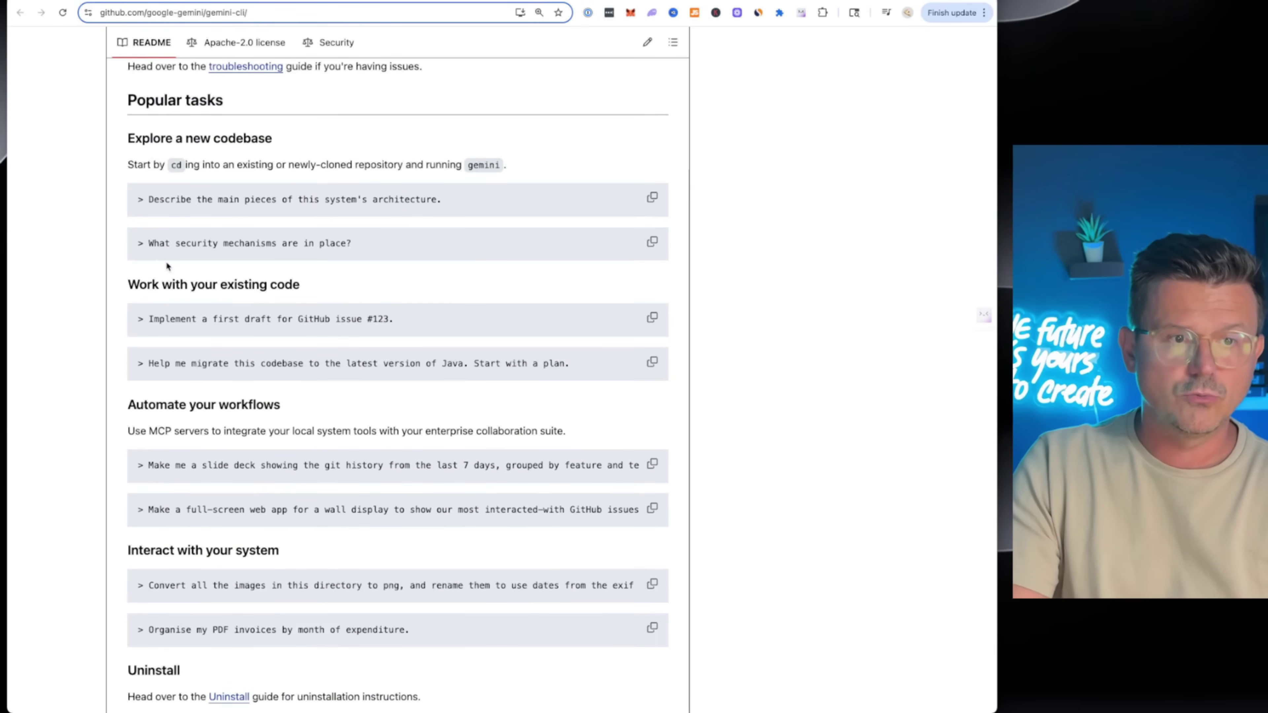
scroll(242, 297, down, 5)
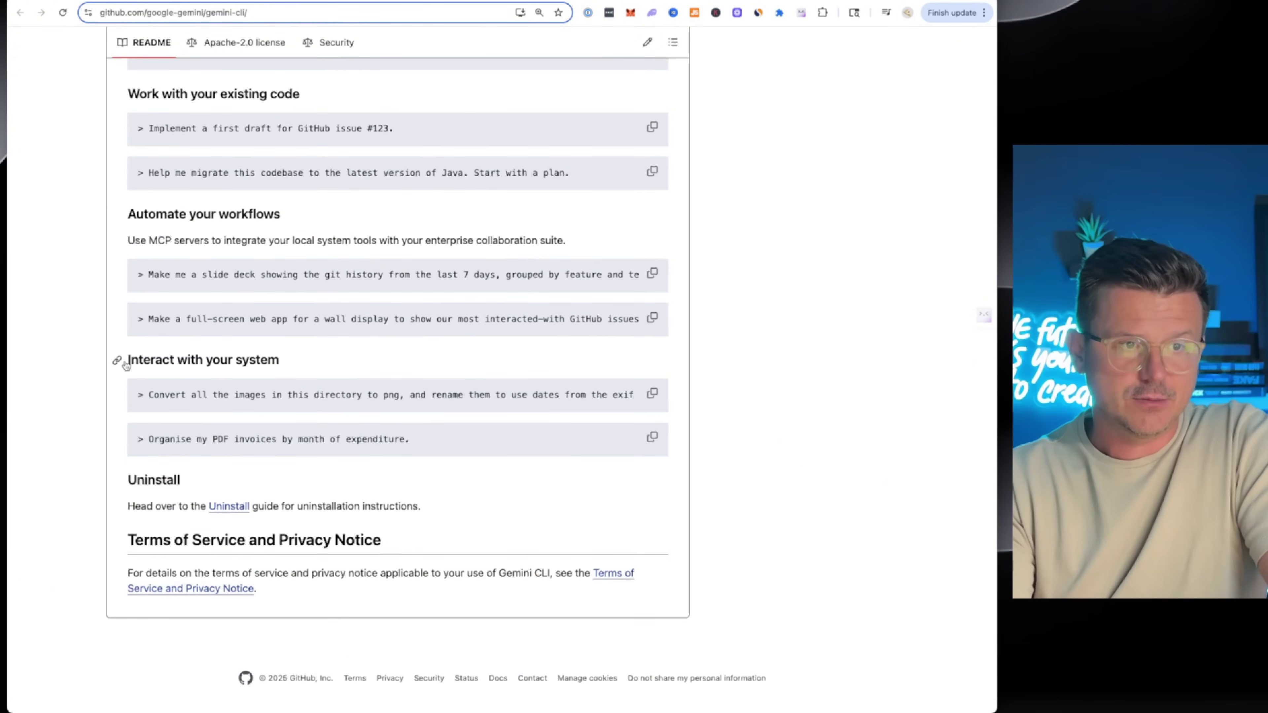
drag(126, 362, 281, 363)
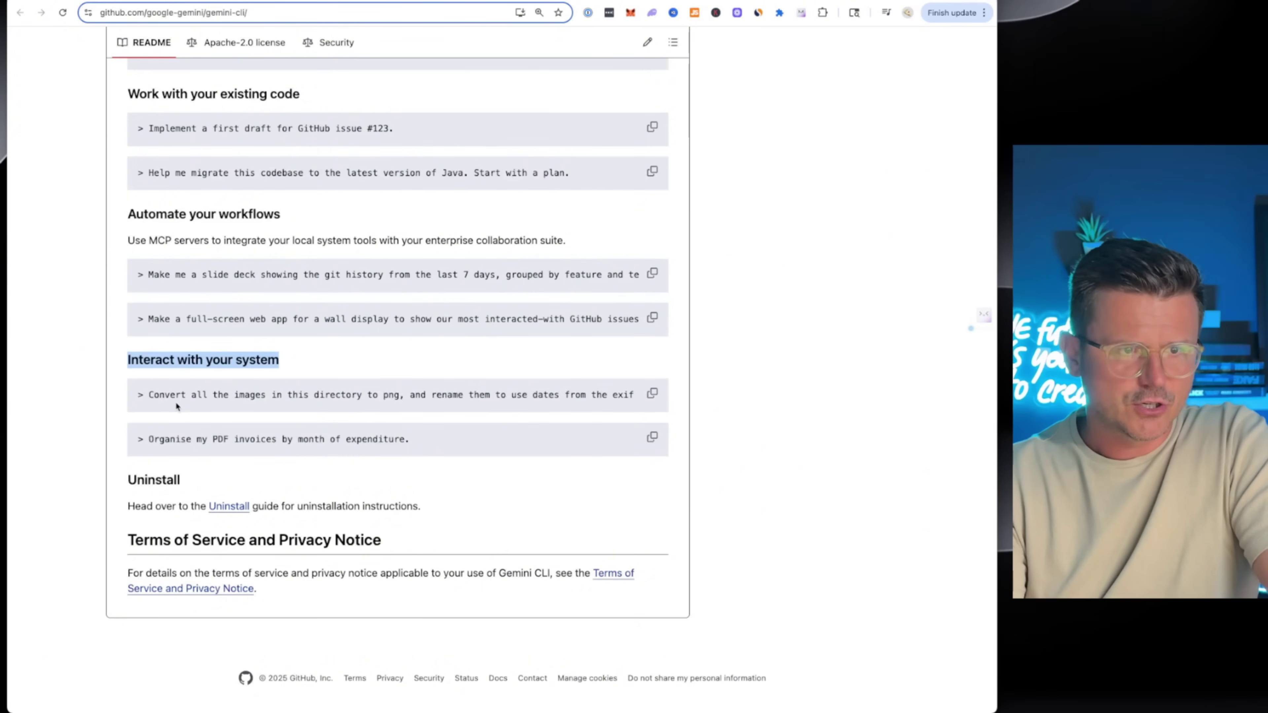
click(428, 395)
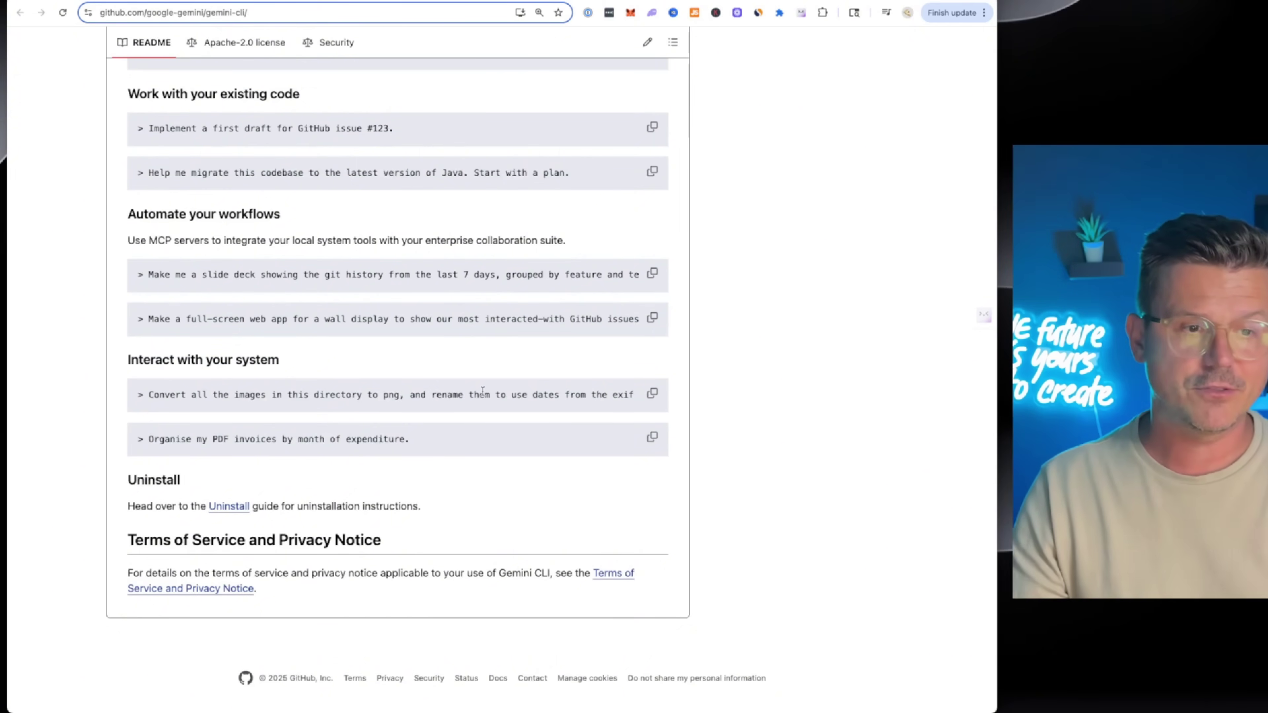
scroll(467, 389, up, 15)
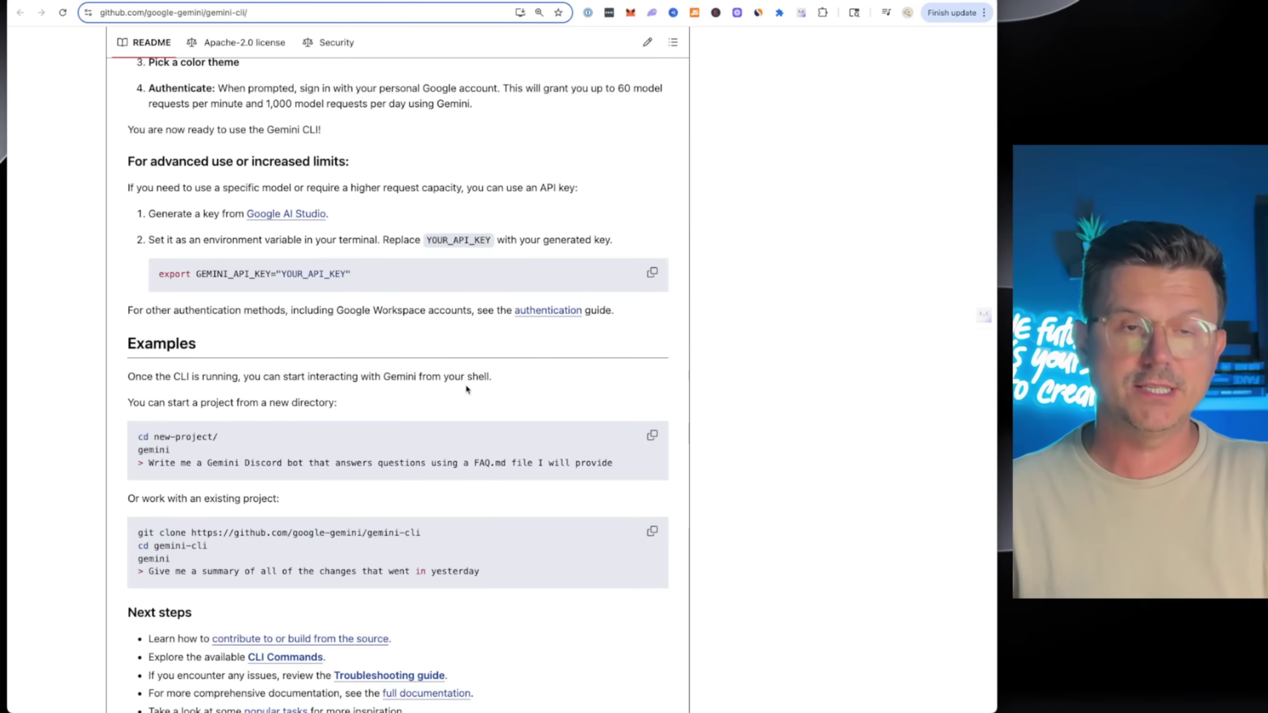
scroll(406, 345, up, 6)
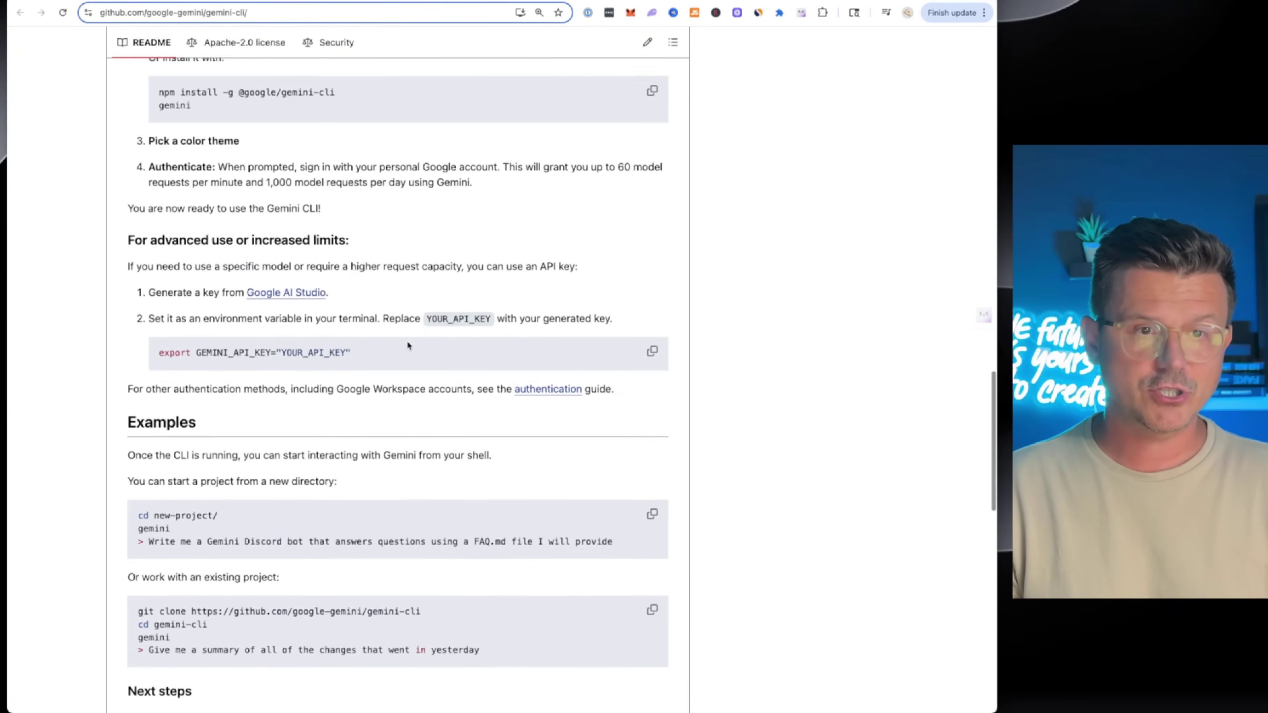
drag(417, 239, 158, 240)
key(super+c)
- Run the npx gemini-cli command in Cursor's terminal, approve the package install, and enlarge the terminal
key(super+Tab)
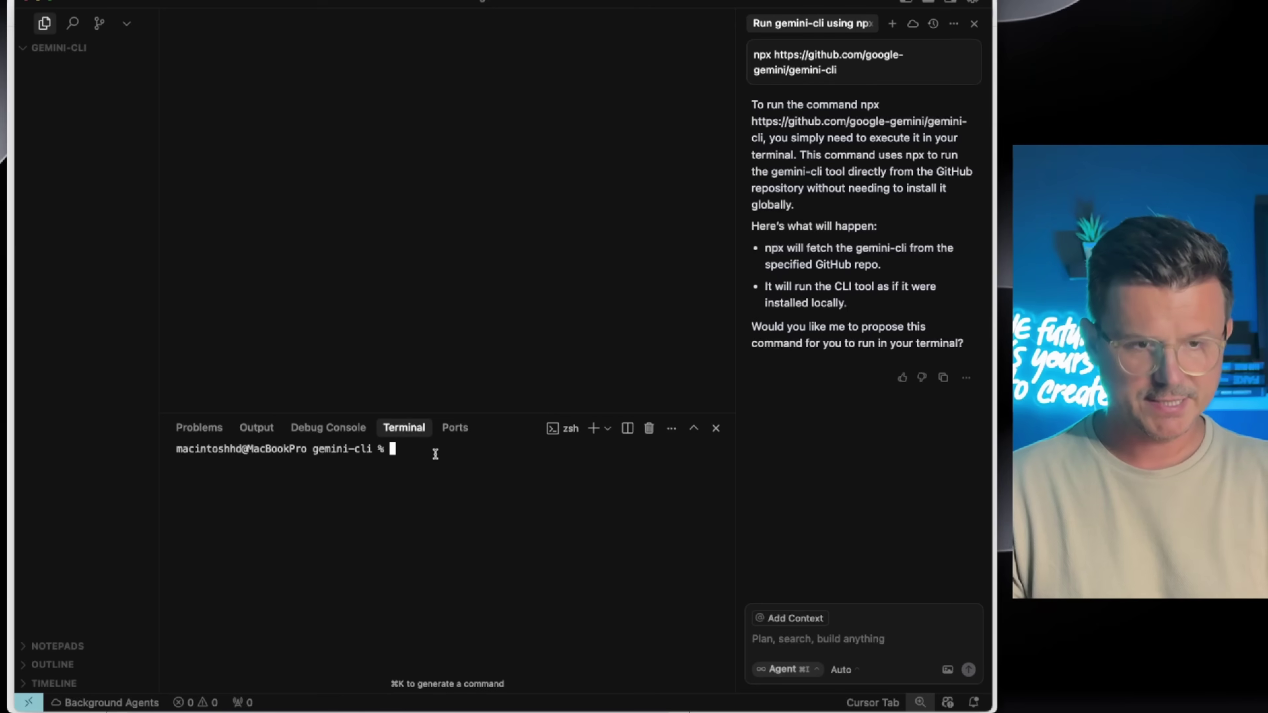
key(super+v)
key(Return)
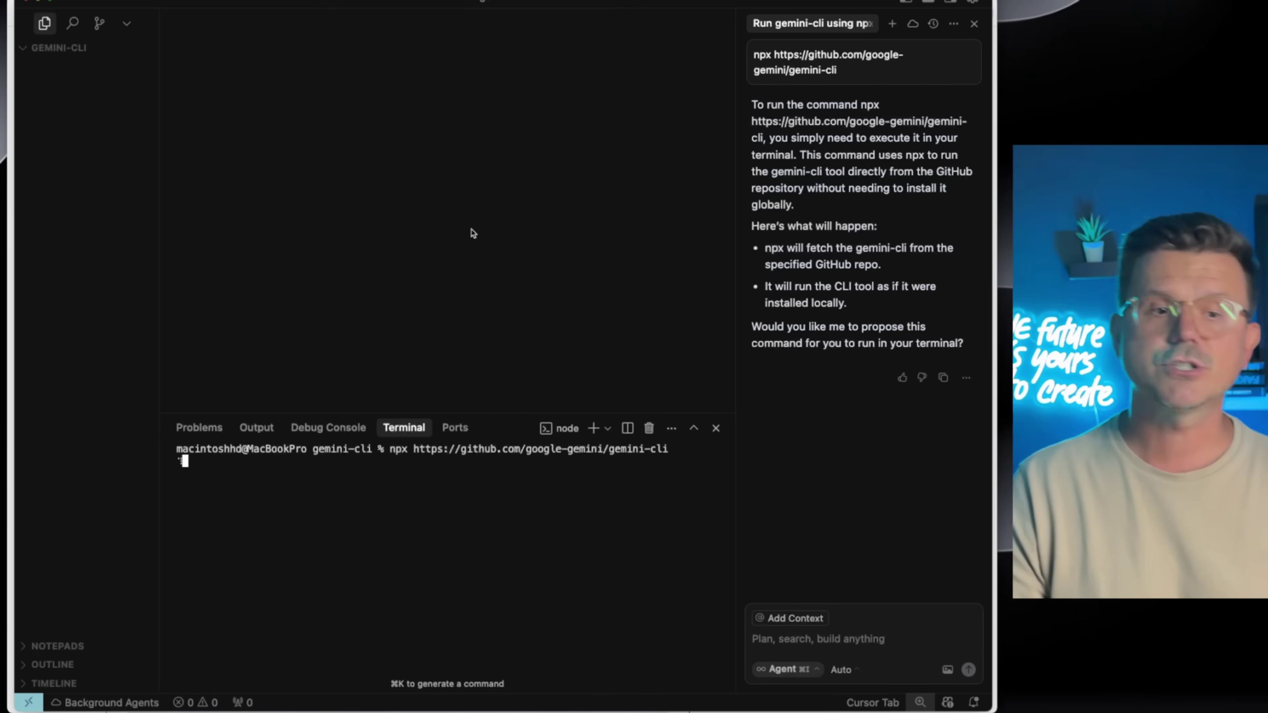
key(Return)
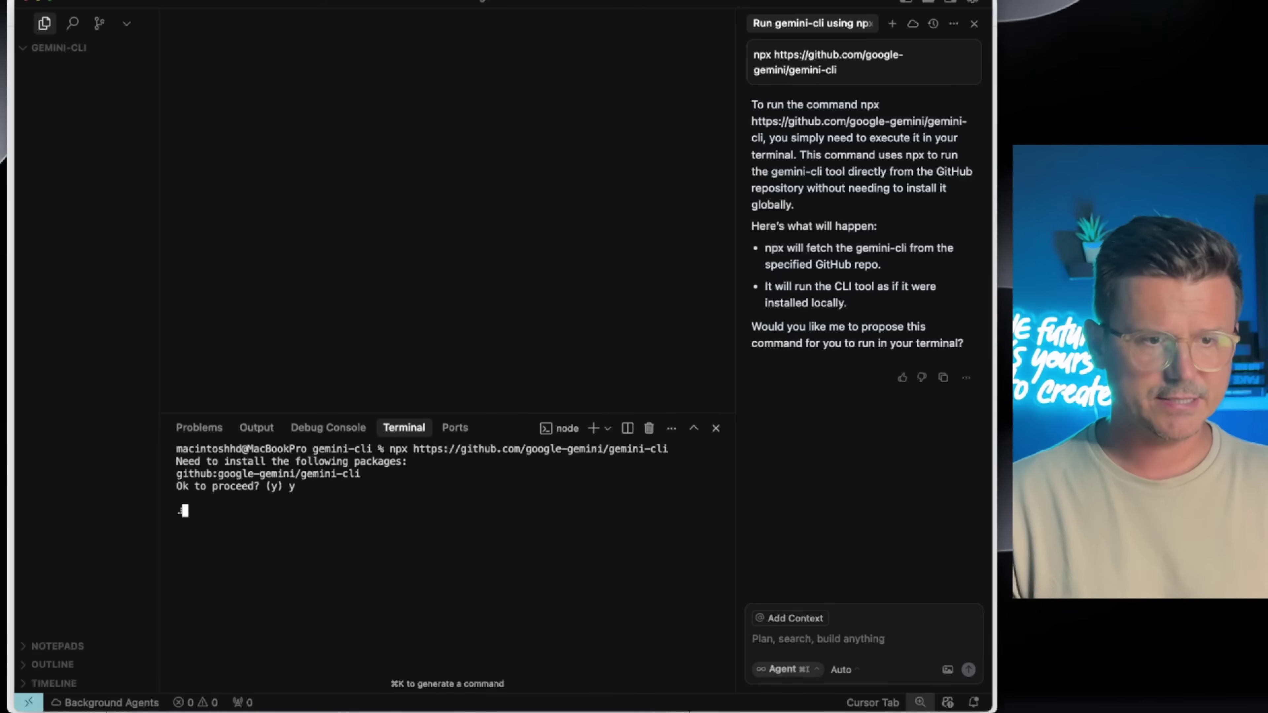
drag(658, 414, 659, 316)
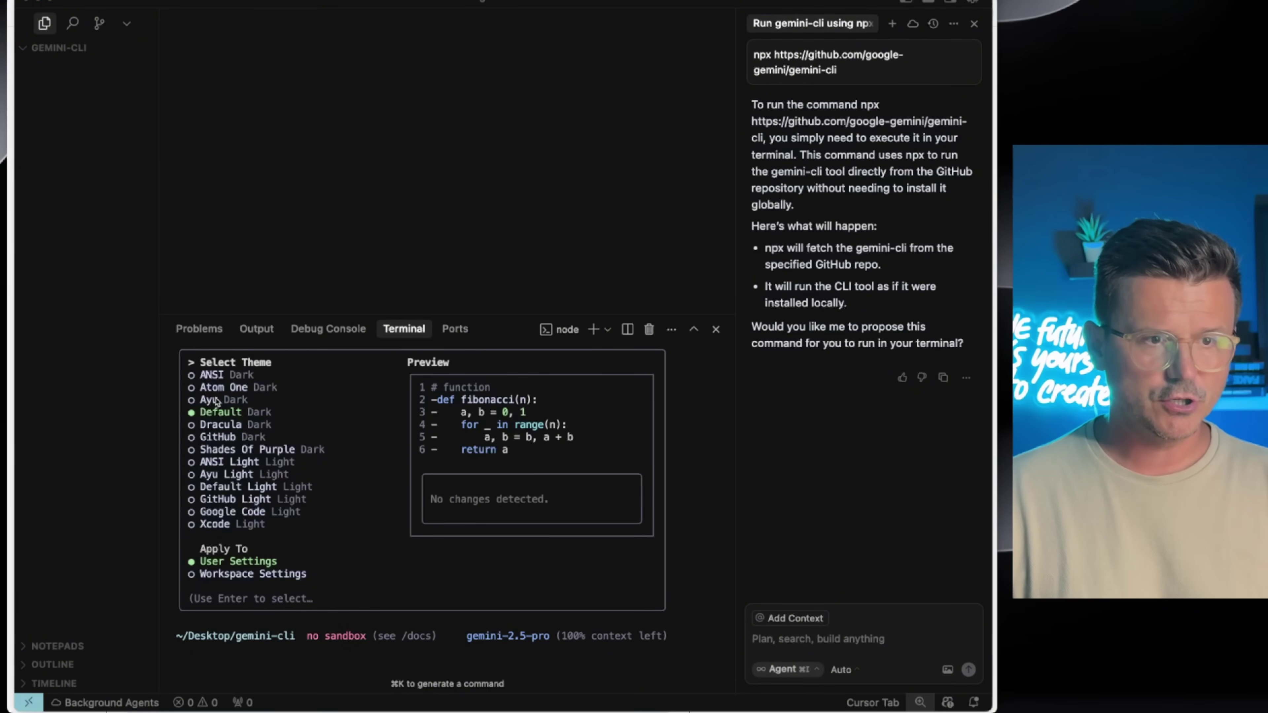
- Choose the GitHub Dark theme for Gemini CLI
key(Down)
key(Down)
key(Down)
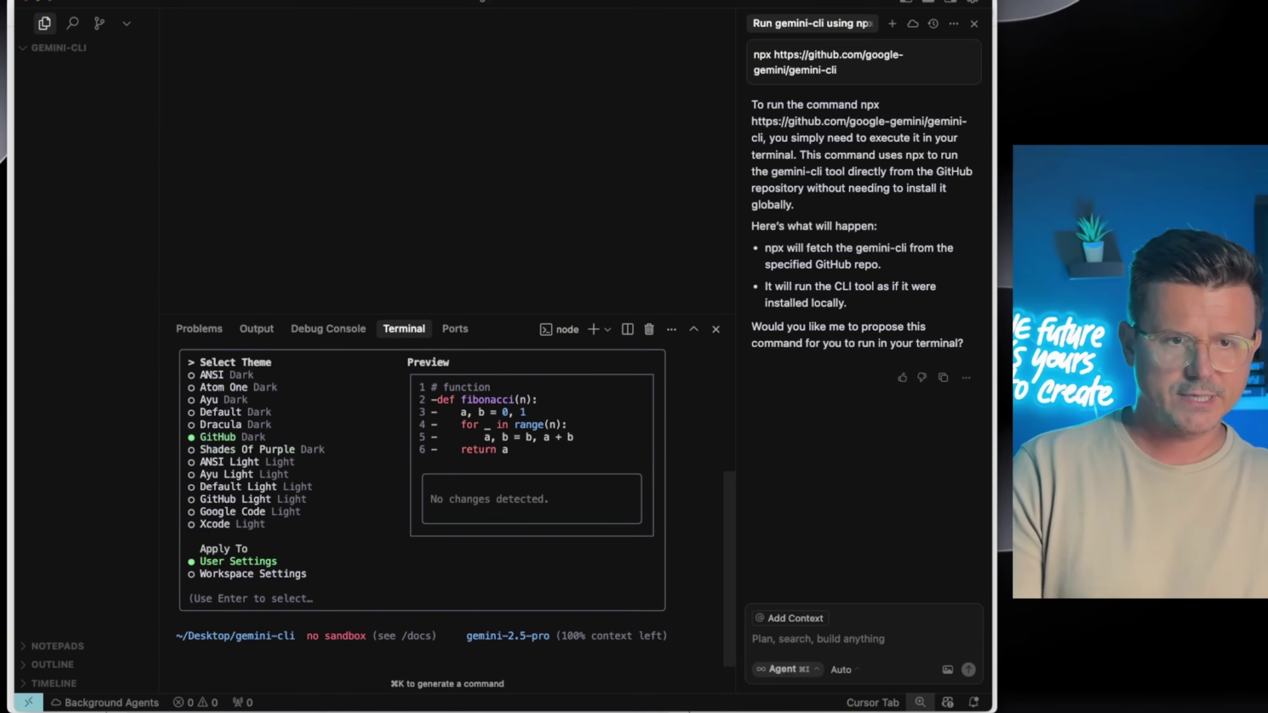
key(Up)
key(Return)
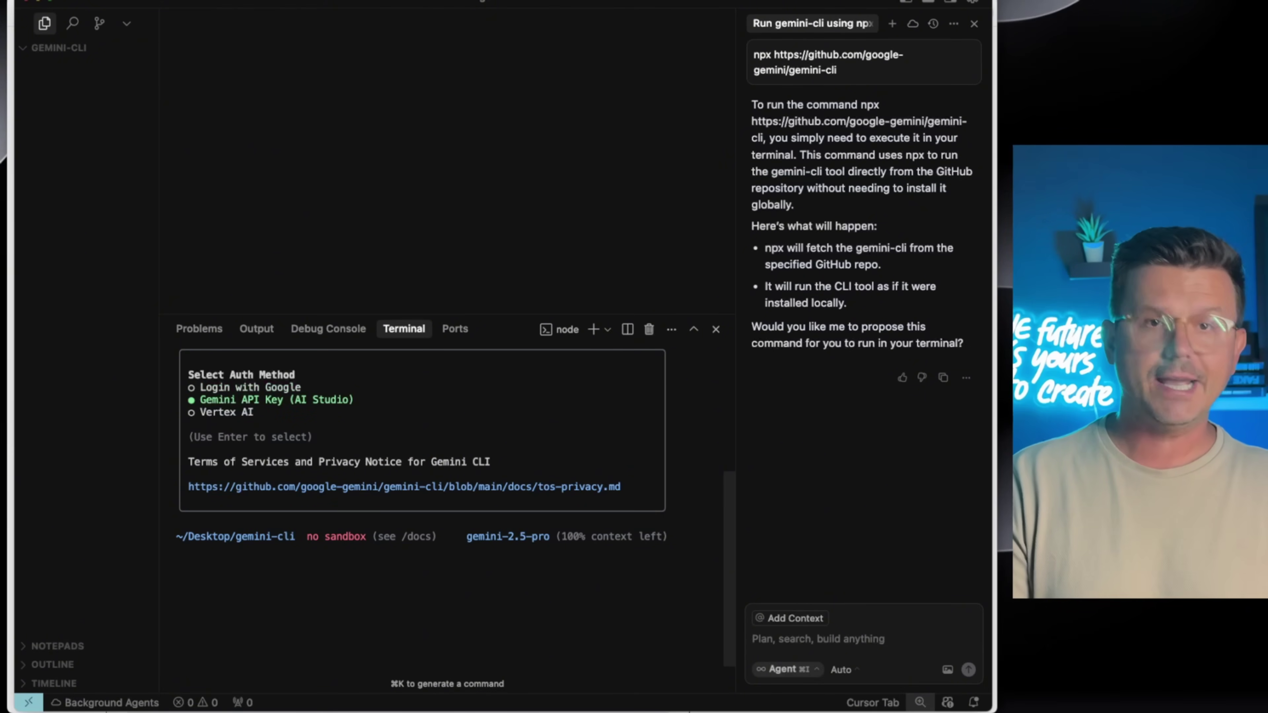
- Sign in with Google and confirm the Gemini CLI authorization success message
key(Up)
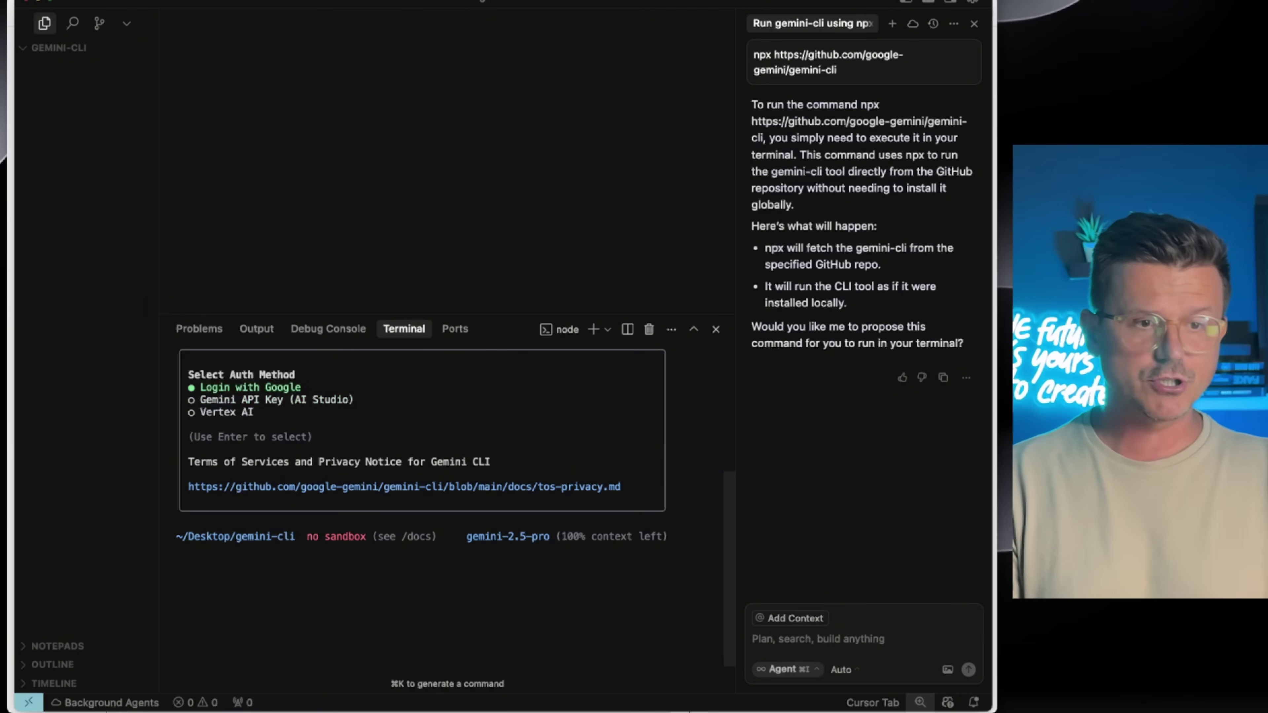
key(Return)
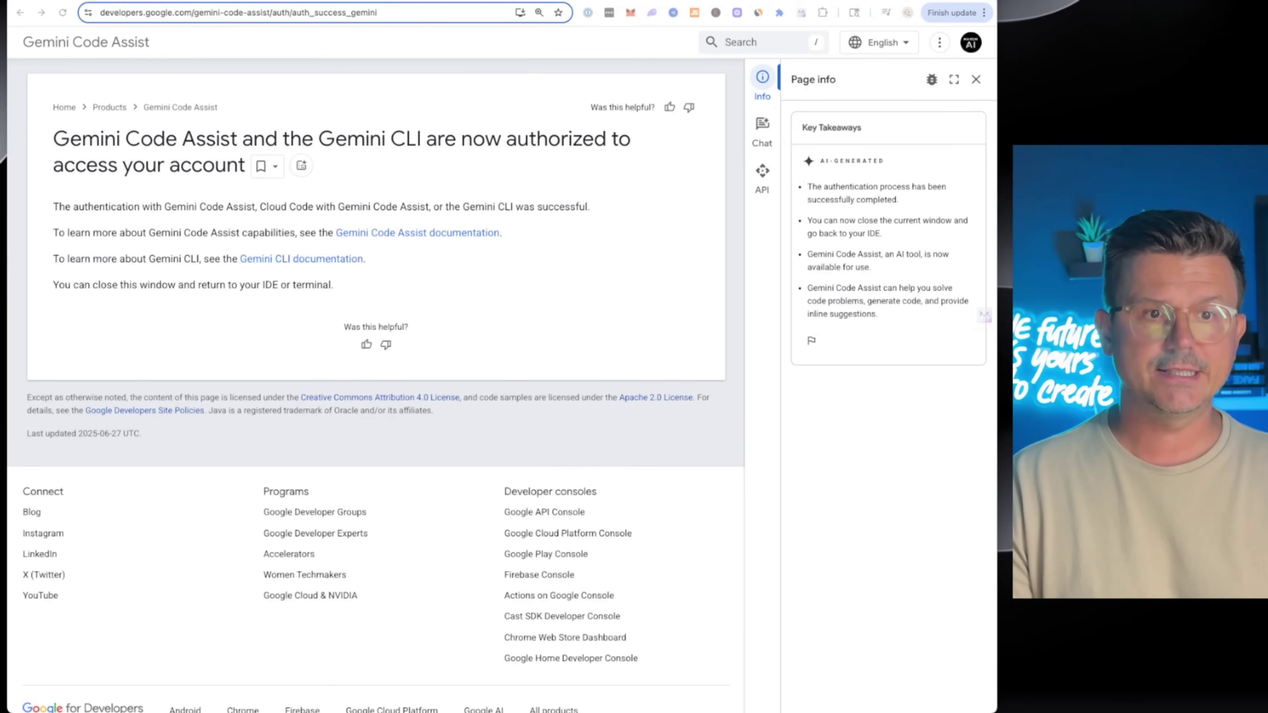
drag(313, 140, 610, 141)
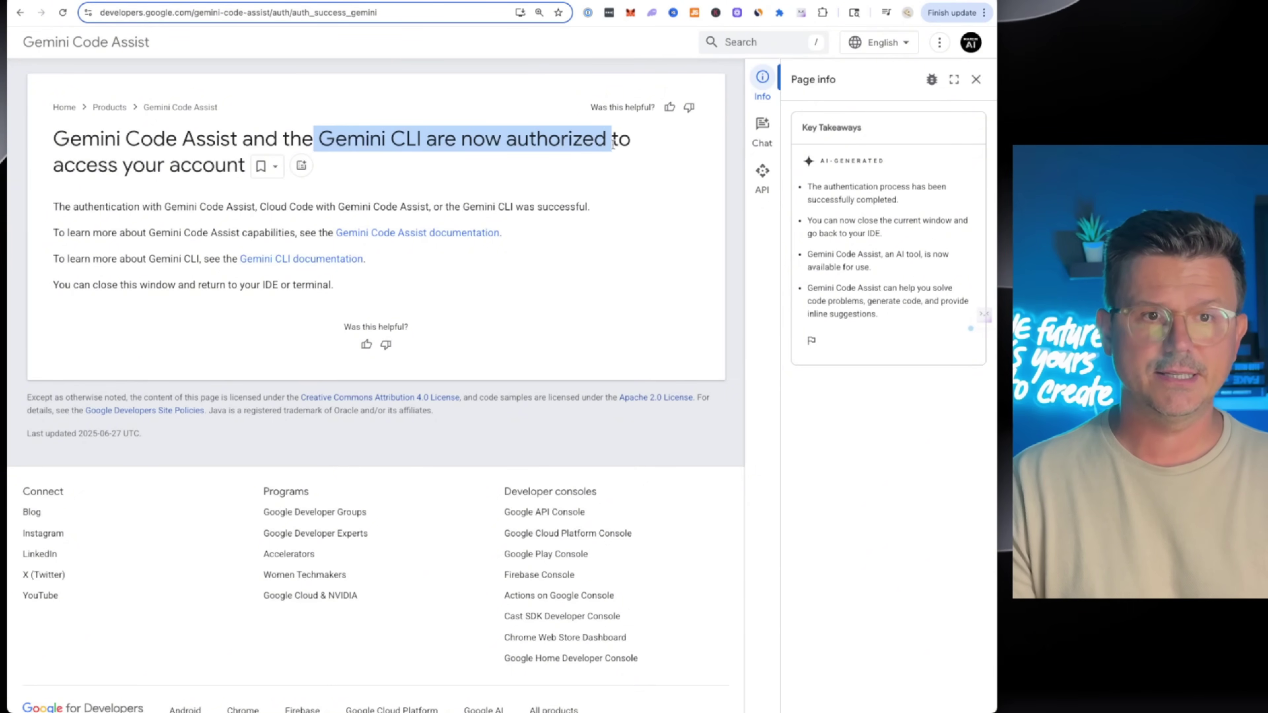
drag(66, 168, 202, 167)
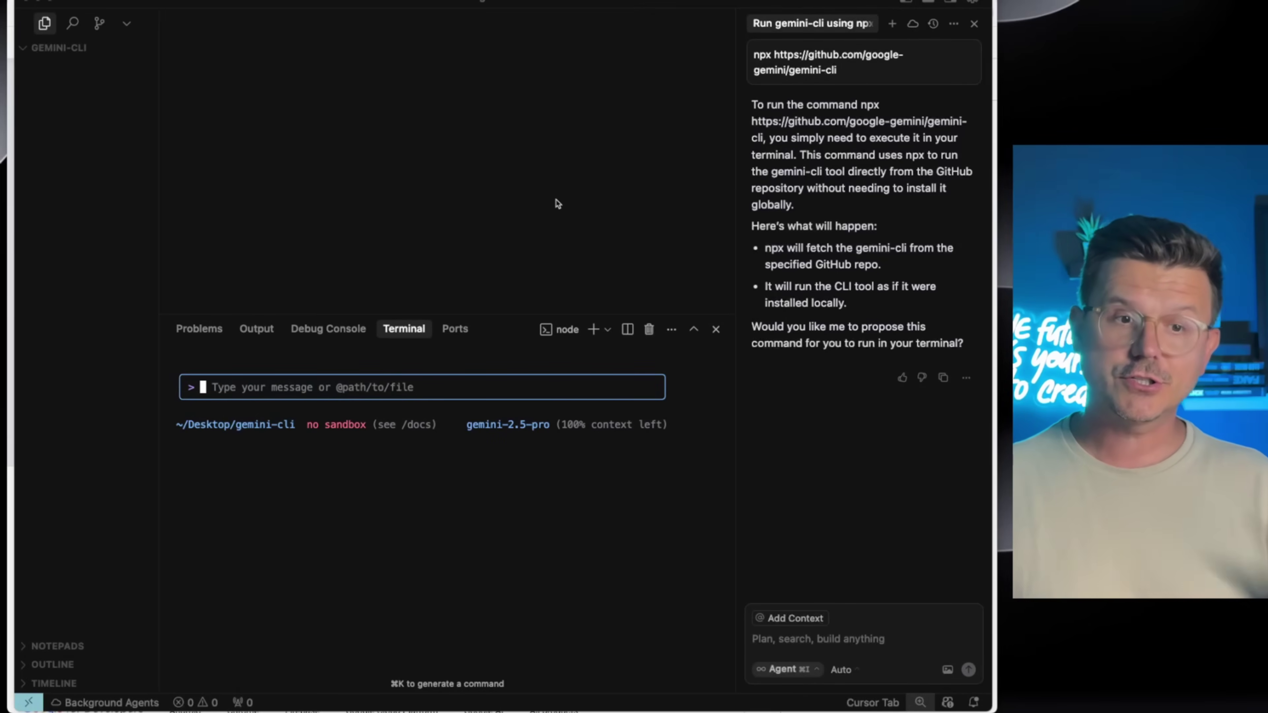
- Shrink the terminal panel, add a new zsh terminal, and switch back to the Gemini CLI session
drag(498, 319, 490, 439)
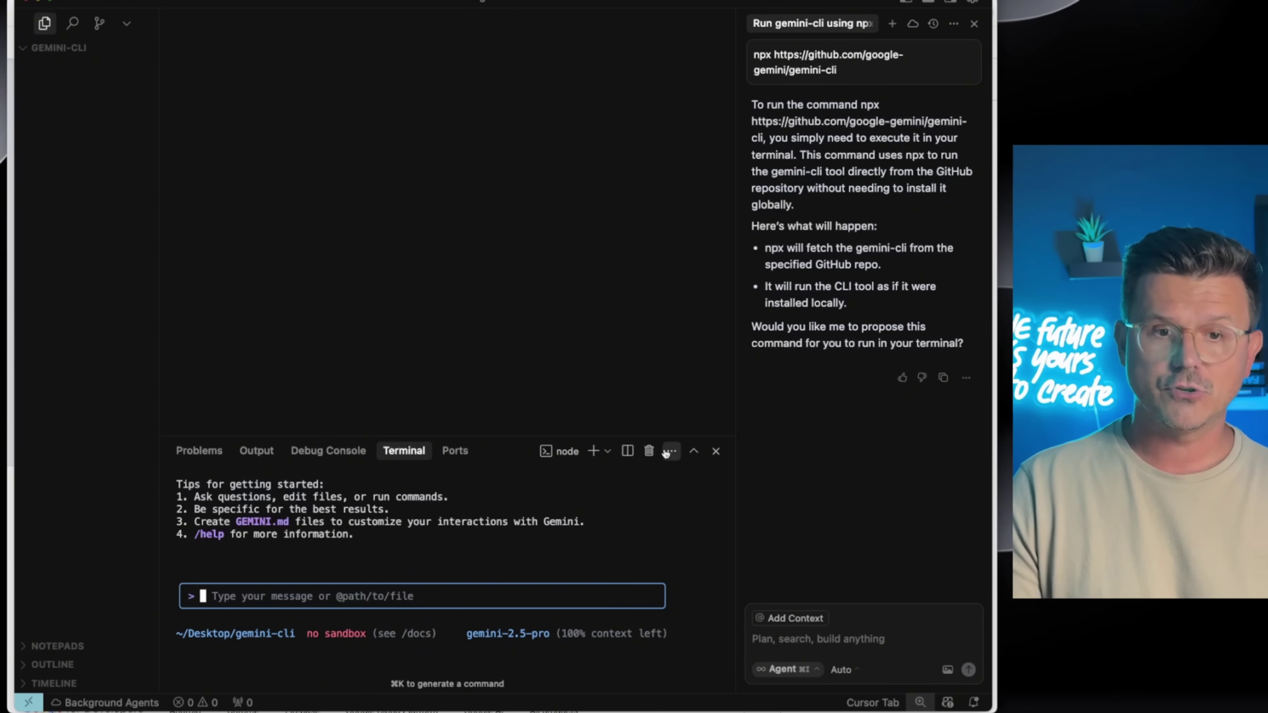
click(594, 451)
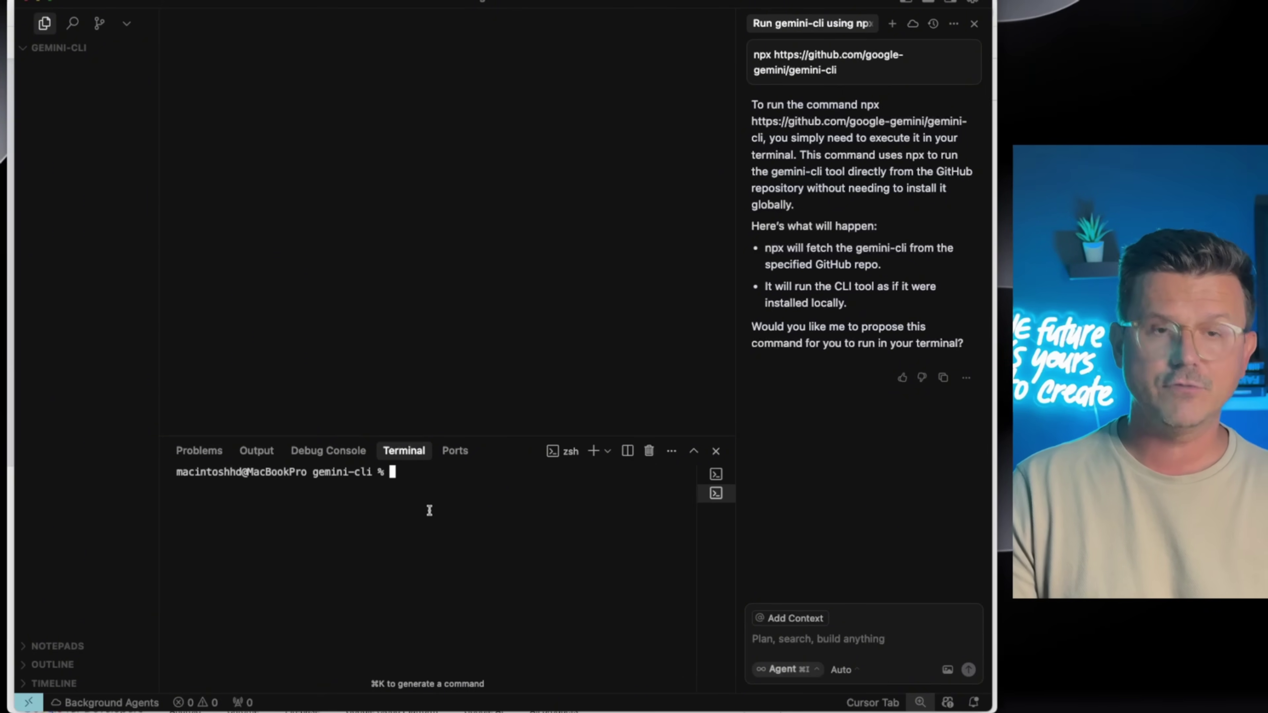
click(716, 474)
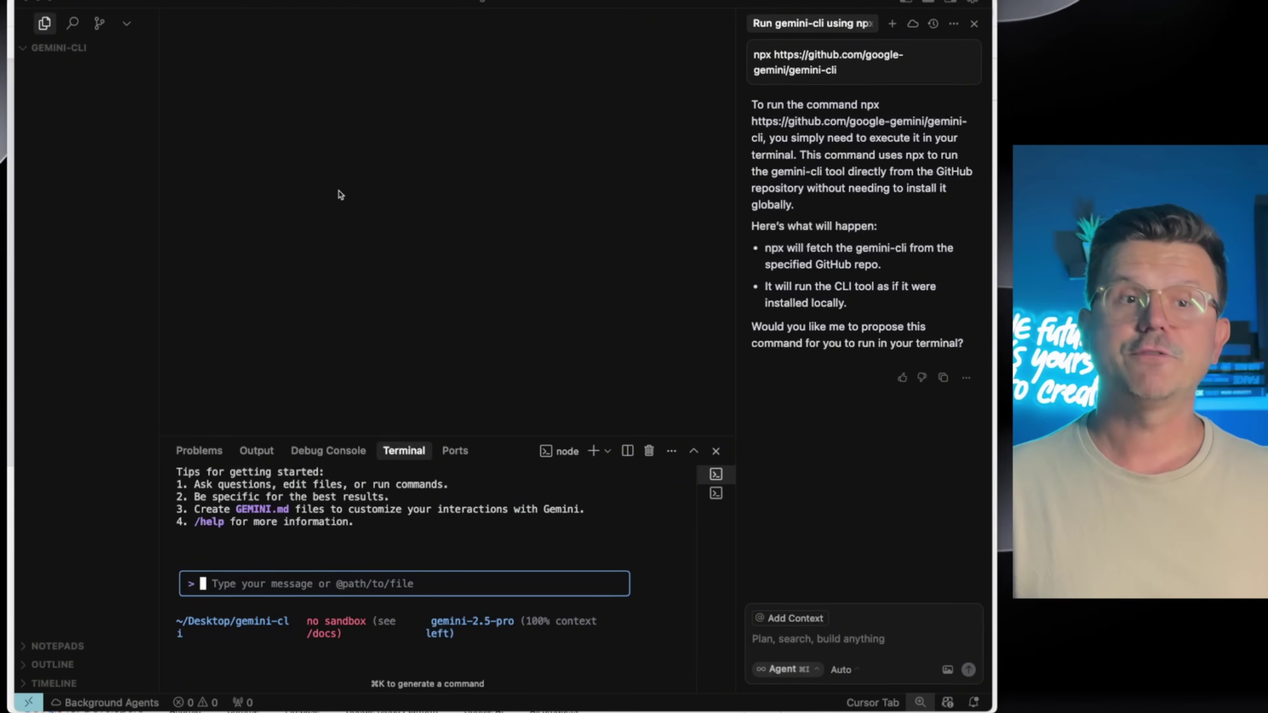
- Run /help in Gemini CLI and read through it in an enlarged terminal panel
text(/help)
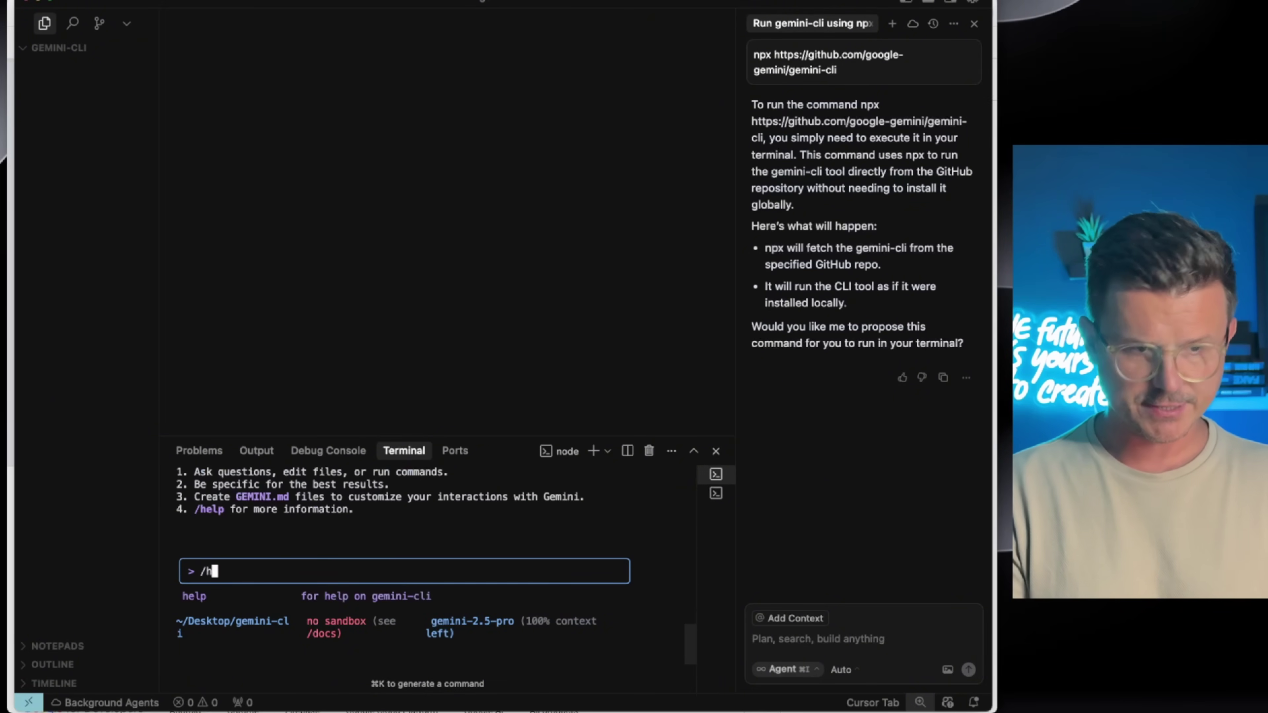
key(Return)
scroll(399, 533, up, 1)
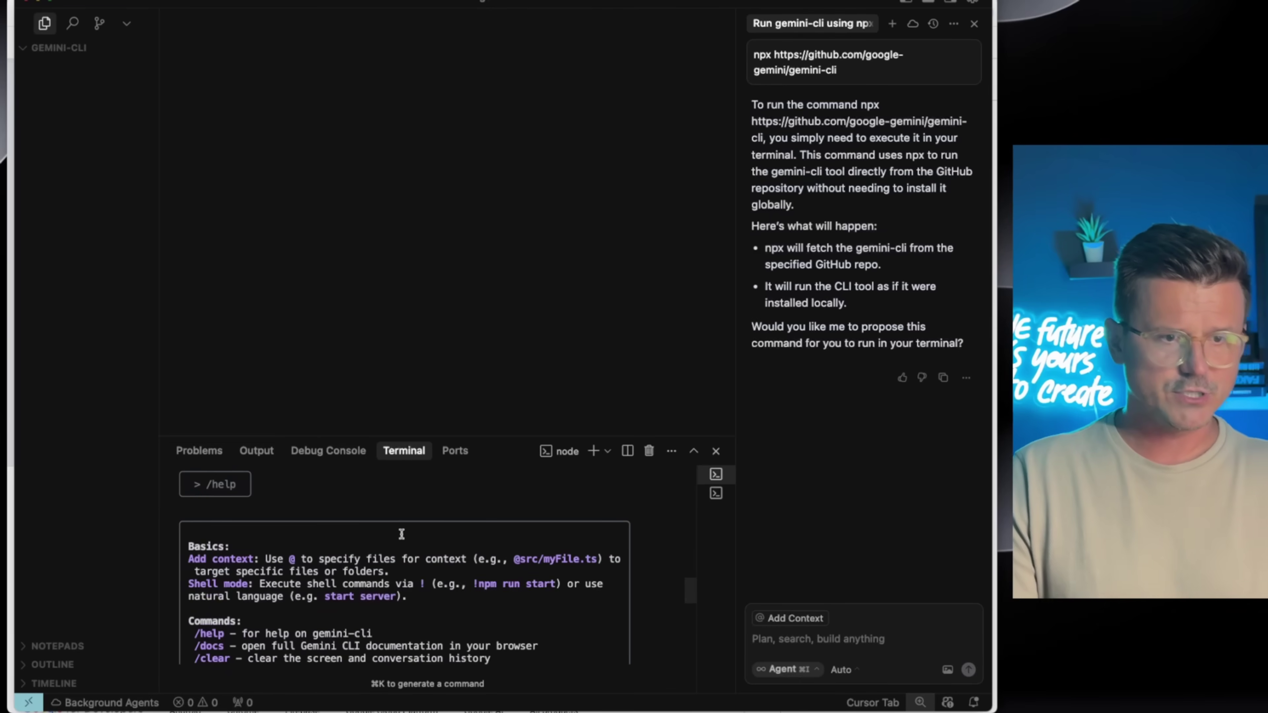
scroll(399, 513, down, 2)
drag(399, 438, 399, 237)
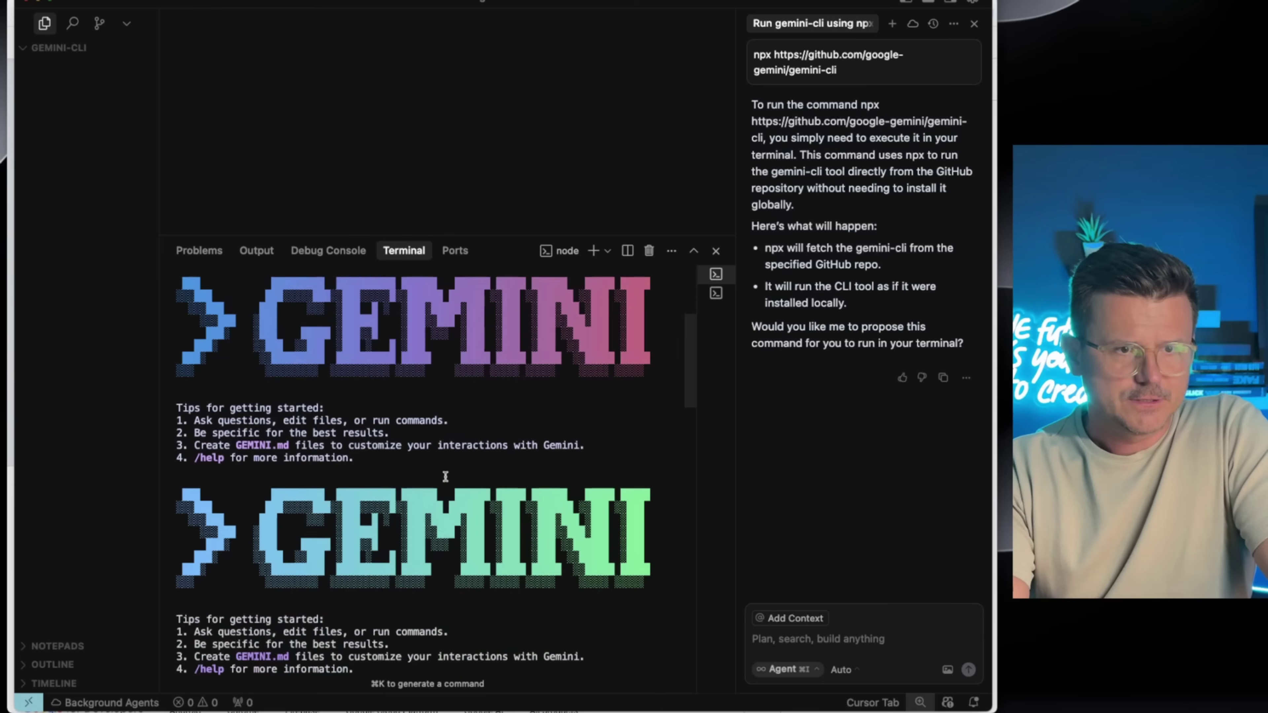
scroll(445, 476, down, 10)
scroll(446, 476, up, 3)
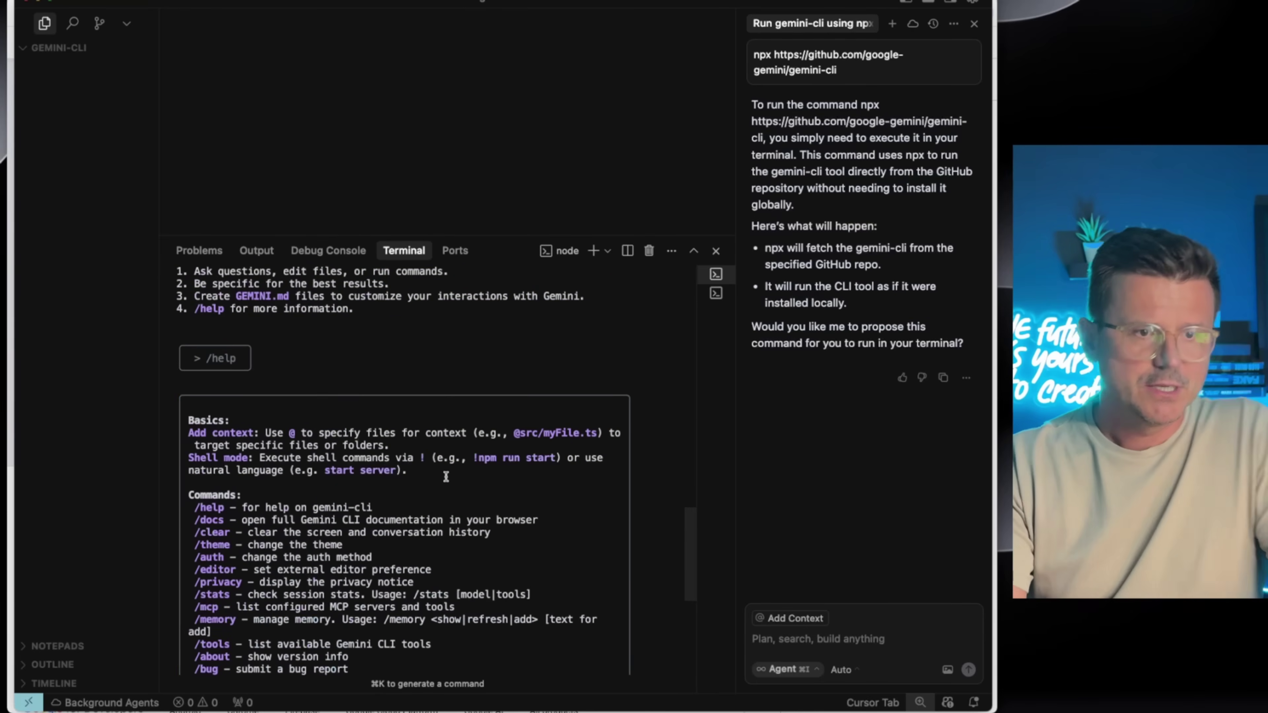
scroll(446, 477, down, 3)
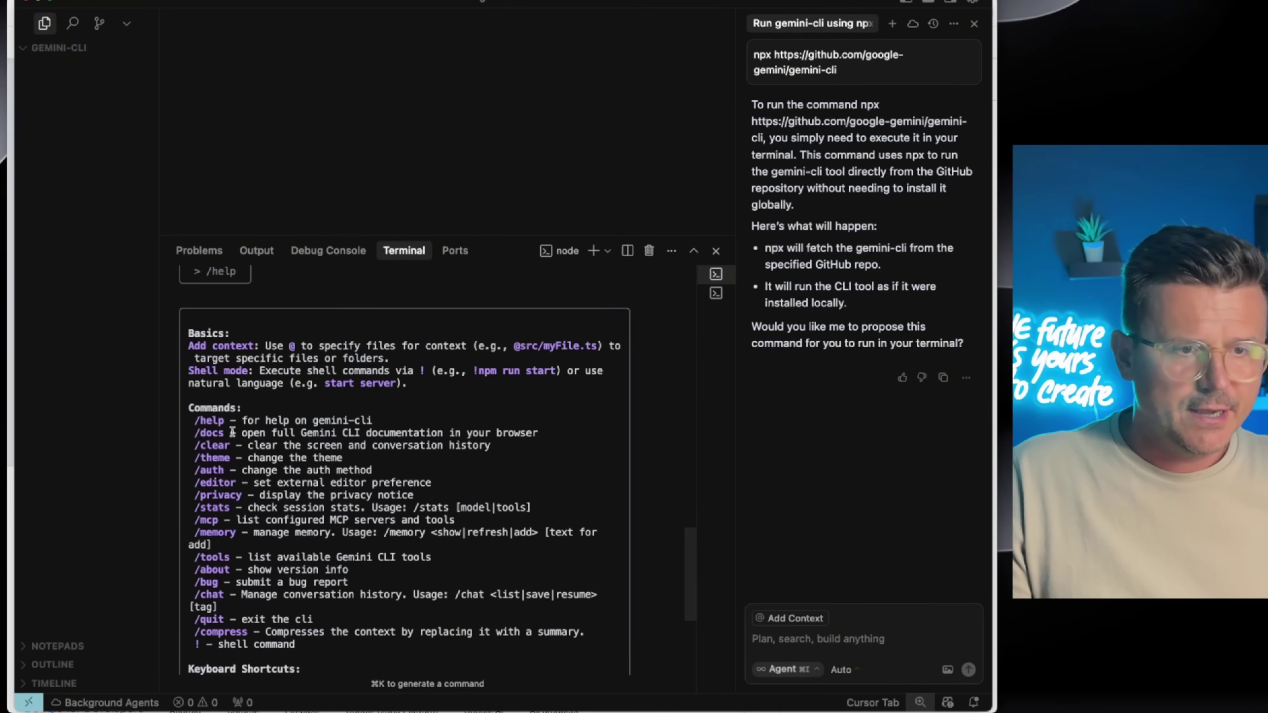
scroll(287, 439, down, 2)
scroll(300, 396, down, 3)
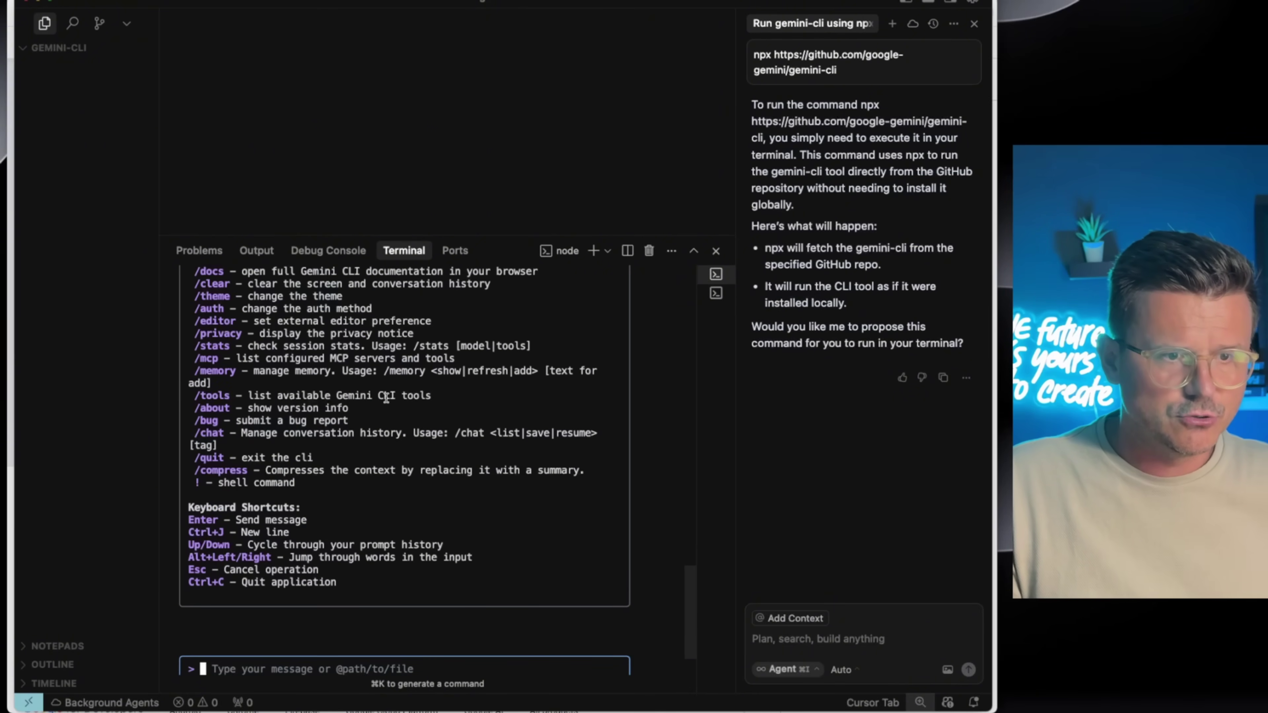
scroll(304, 446, down, 1)
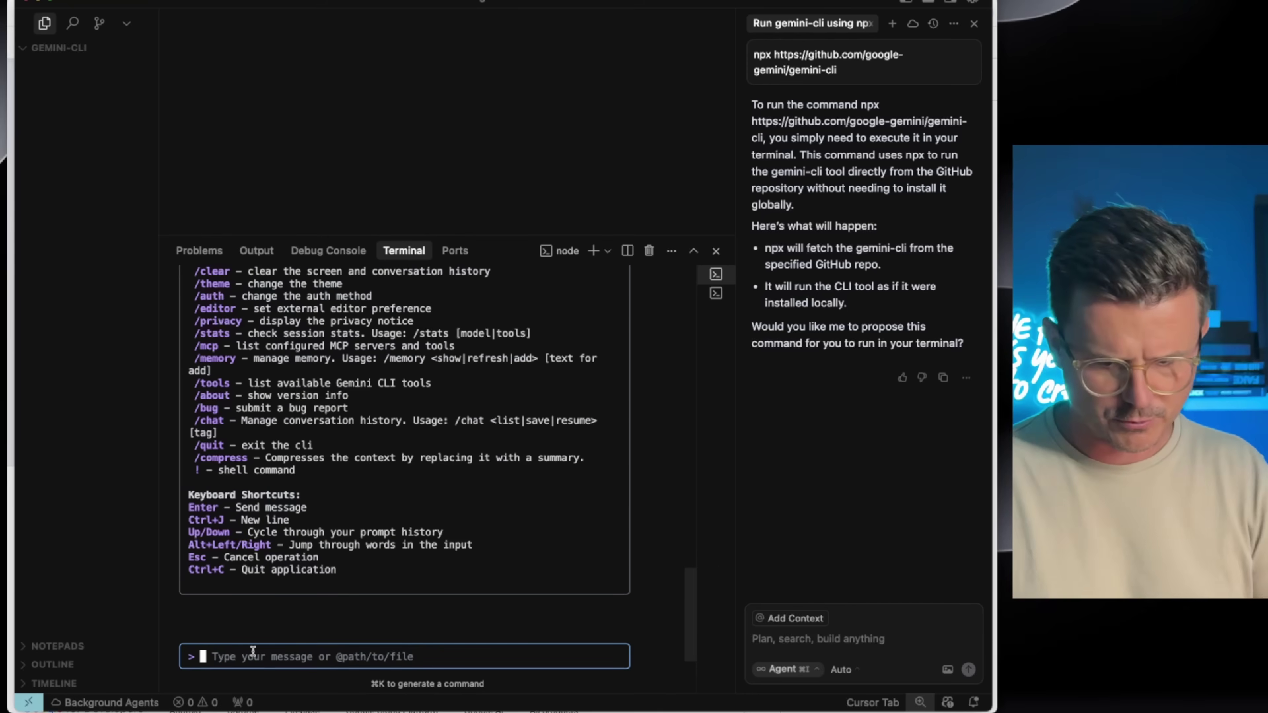
- Run /tools to list Gemini CLI's available tools, such as WriteFile and GoogleSearch
text(/tools)
key(Return)
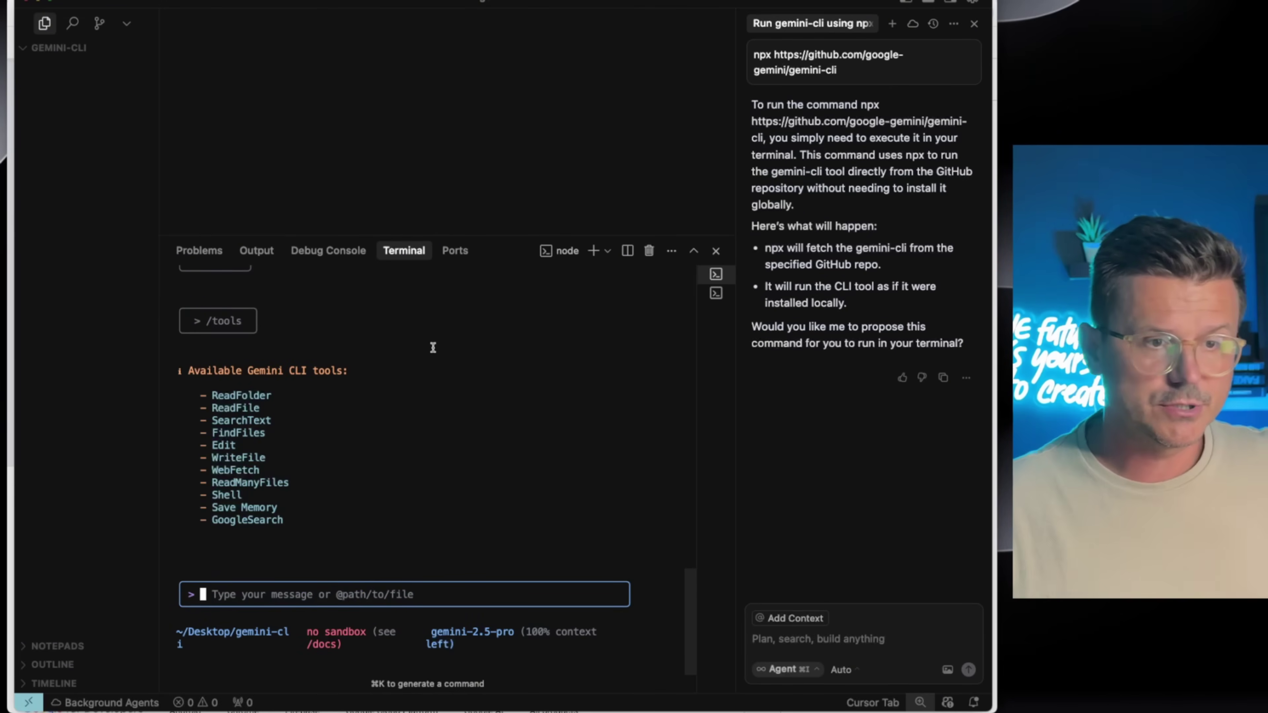
mouse_move(225, 420)
mouse_down()
mouse_move(258, 421)
mouse_move(208, 439)
mouse_up()
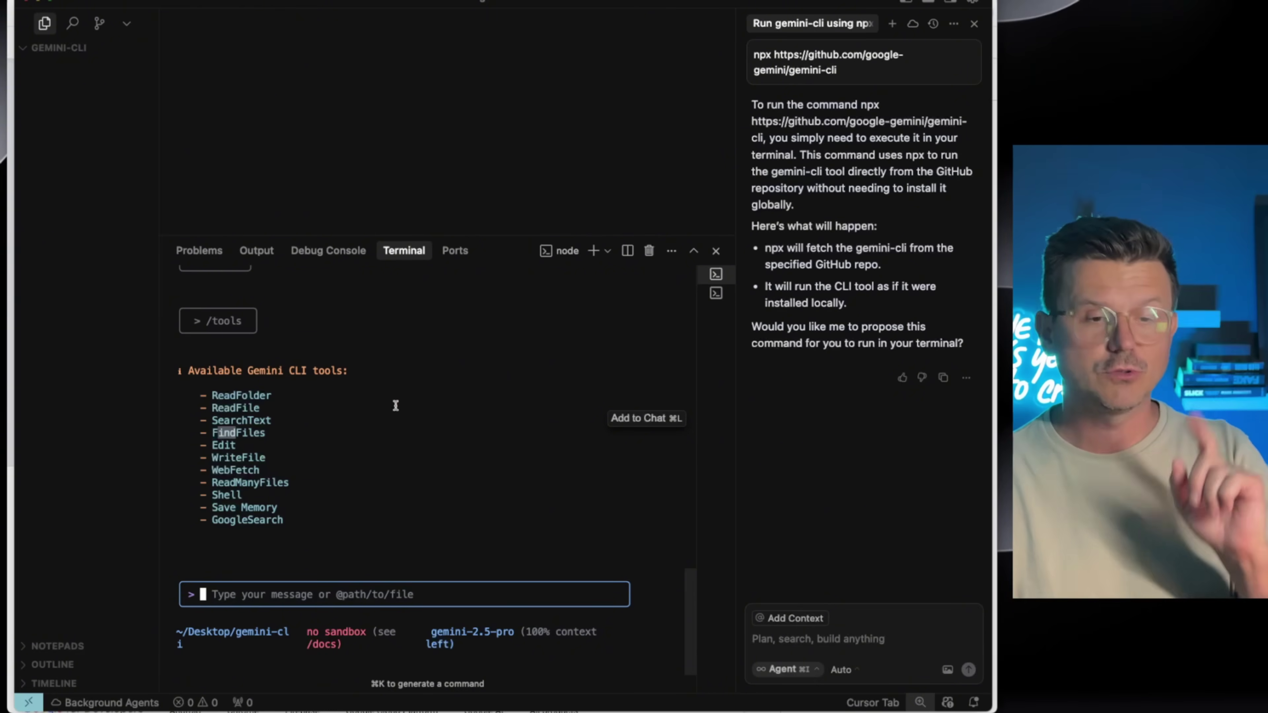
key(super+Tab)
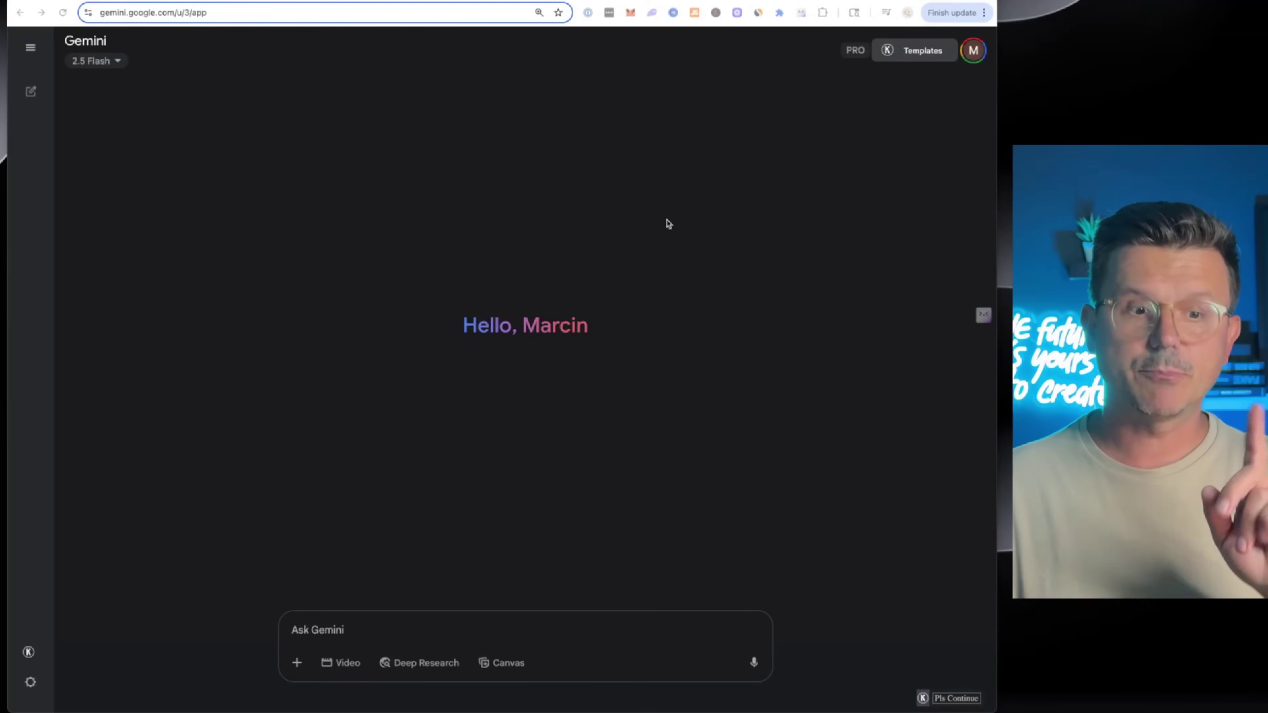
- Ask Gemini for a really dope prompt to test the new Google CLI feature
click(402, 636)
text(I)
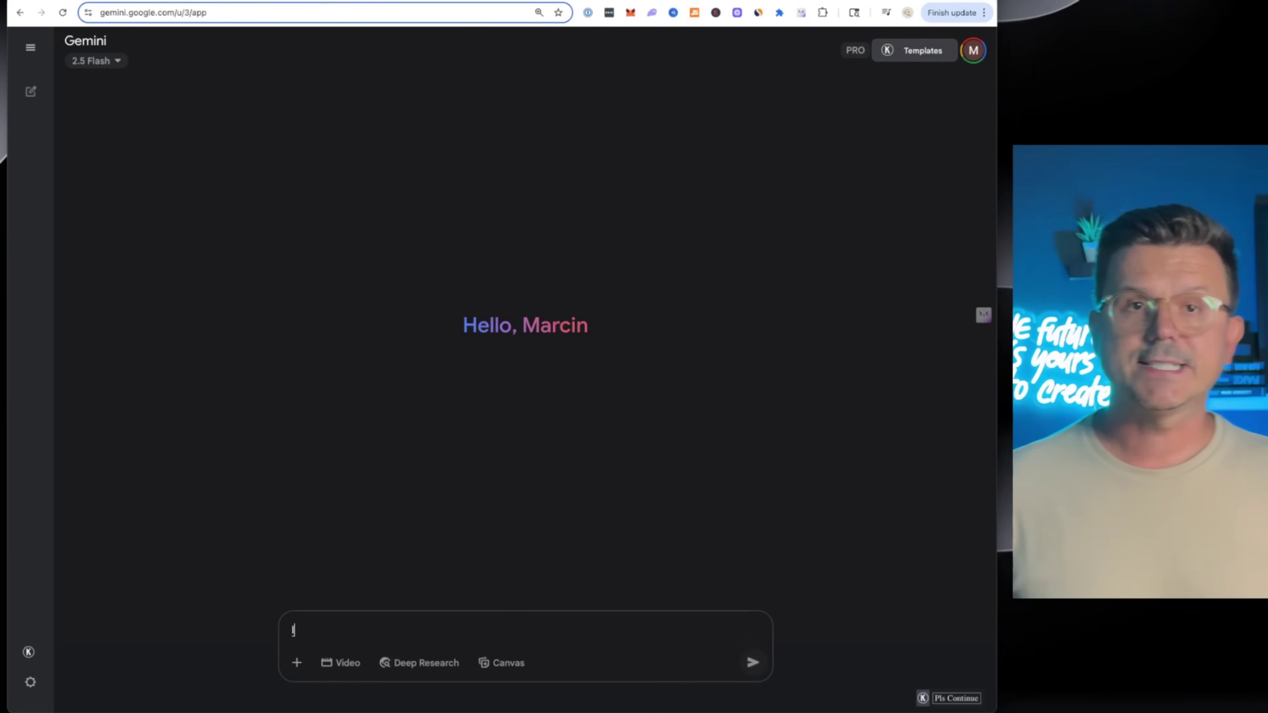
text( want to test out the new GOOGLE CLI)
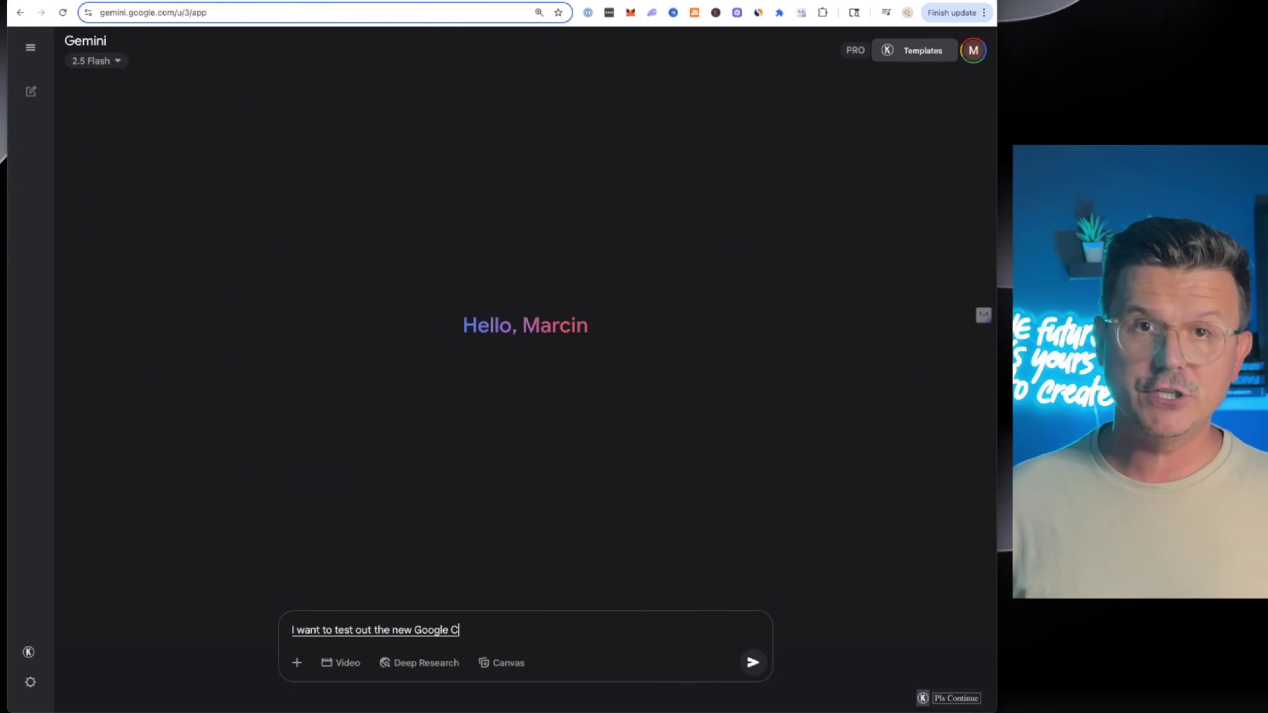
text( feature. Give me a really dope prompt to create a simple product. That'll blow my mind of the capabilities of our Google. cli can)
key(Return)
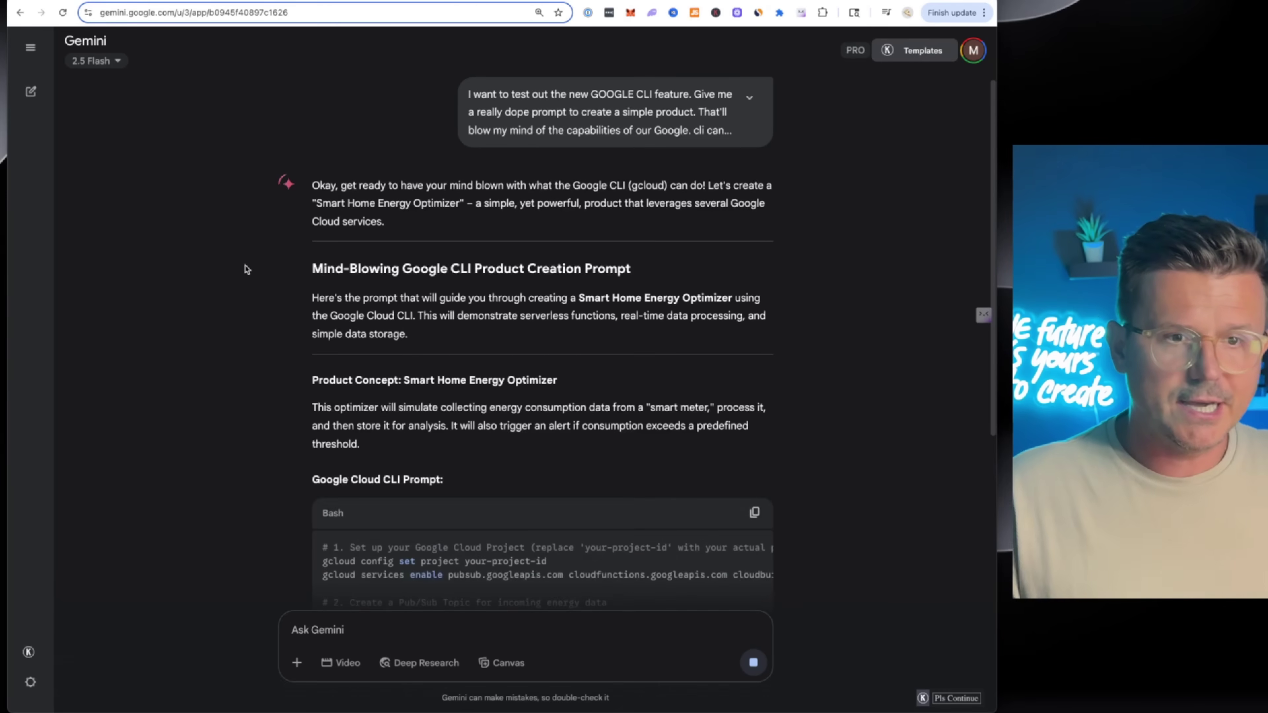
scroll(281, 284, down, 3)
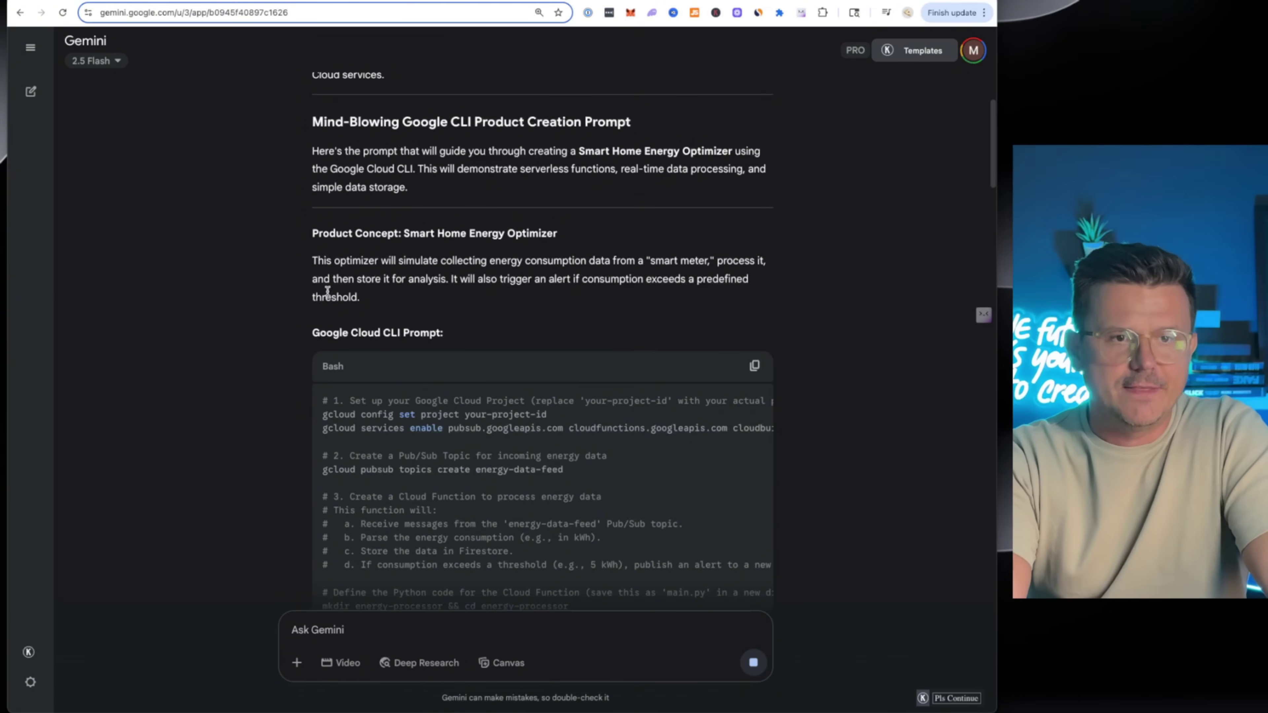
scroll(269, 435, down, 2)
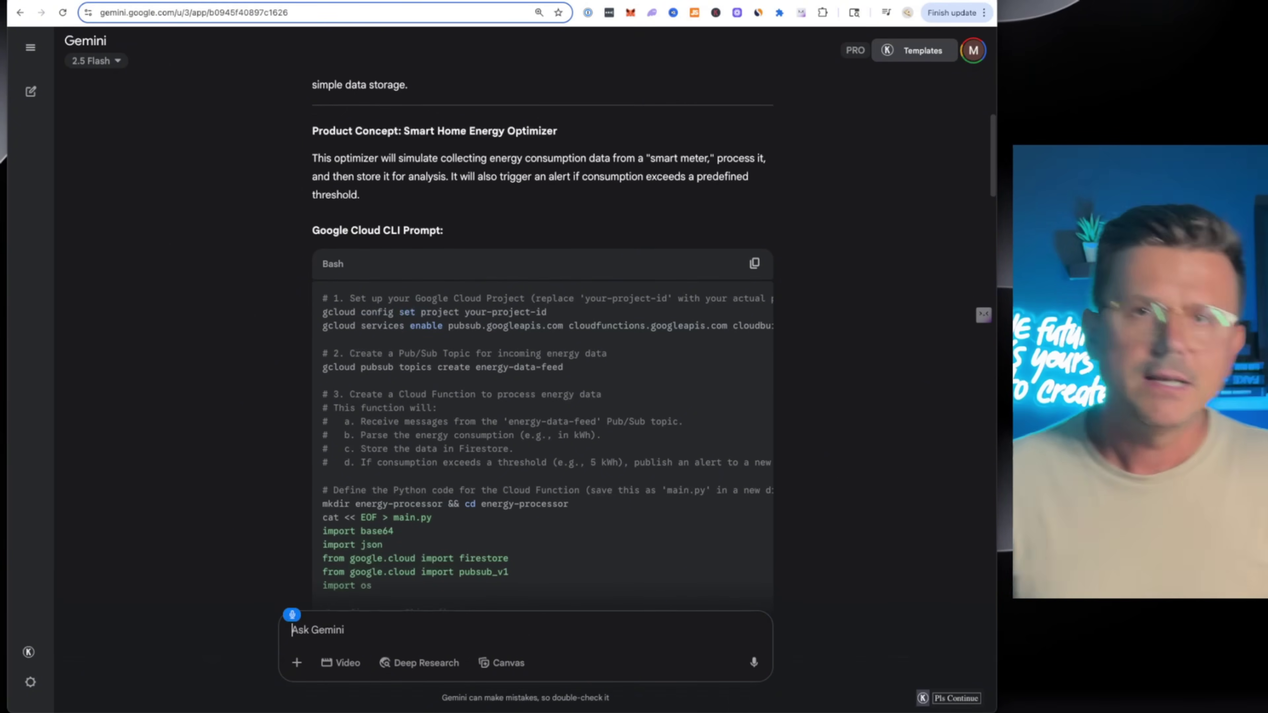
- Have Gemini rework it into a crypto price tracker and copy the resulting Bash script
text(let's do this, but instead, let's do it something)
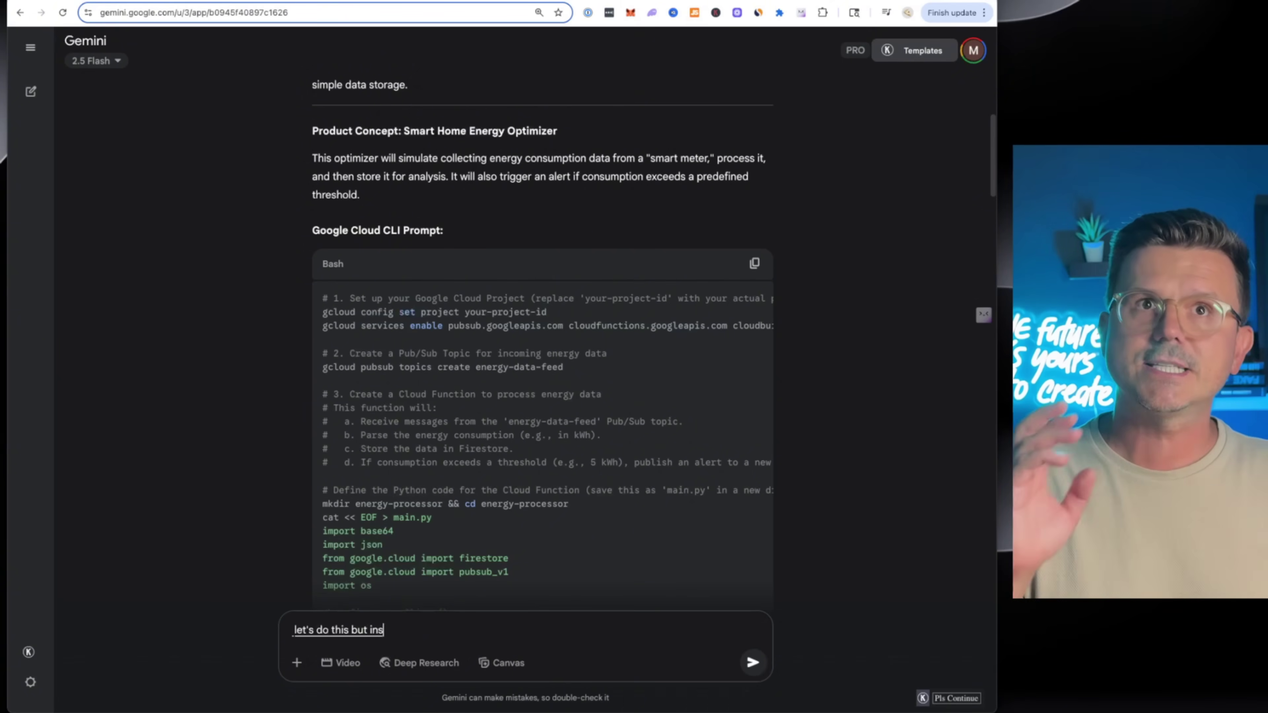
text( around)
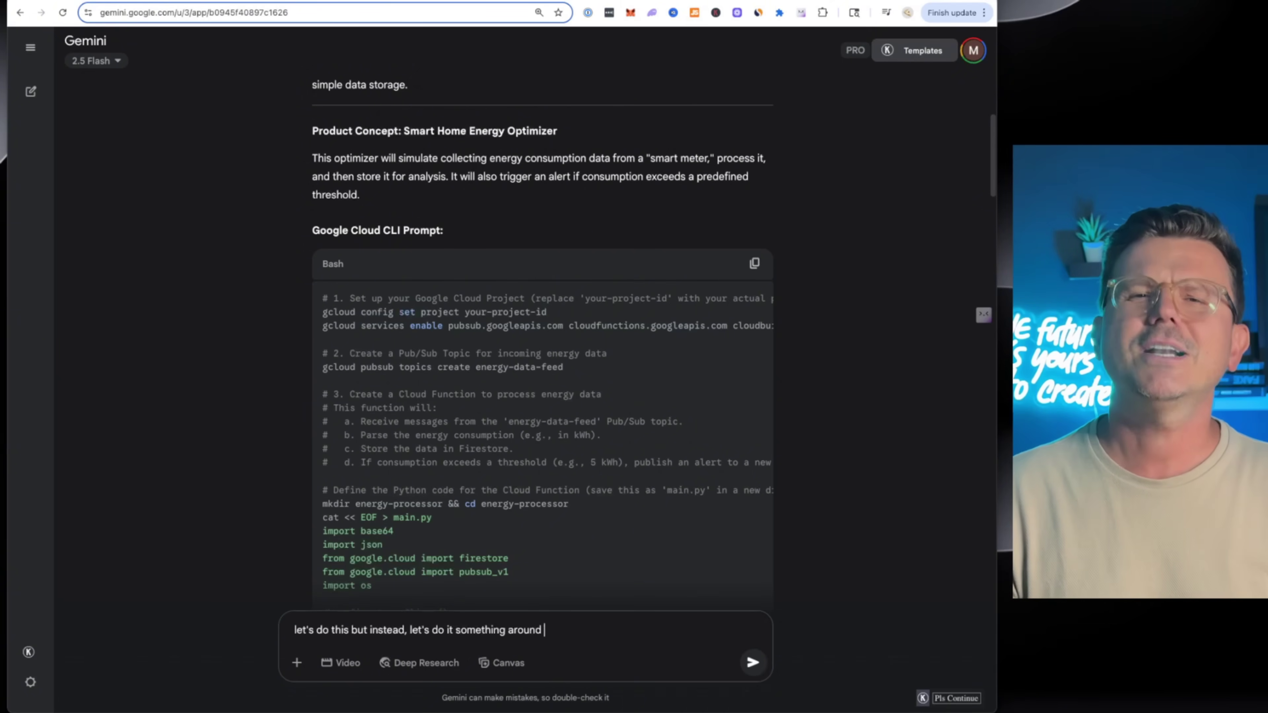
text( crypto)
key(Return)
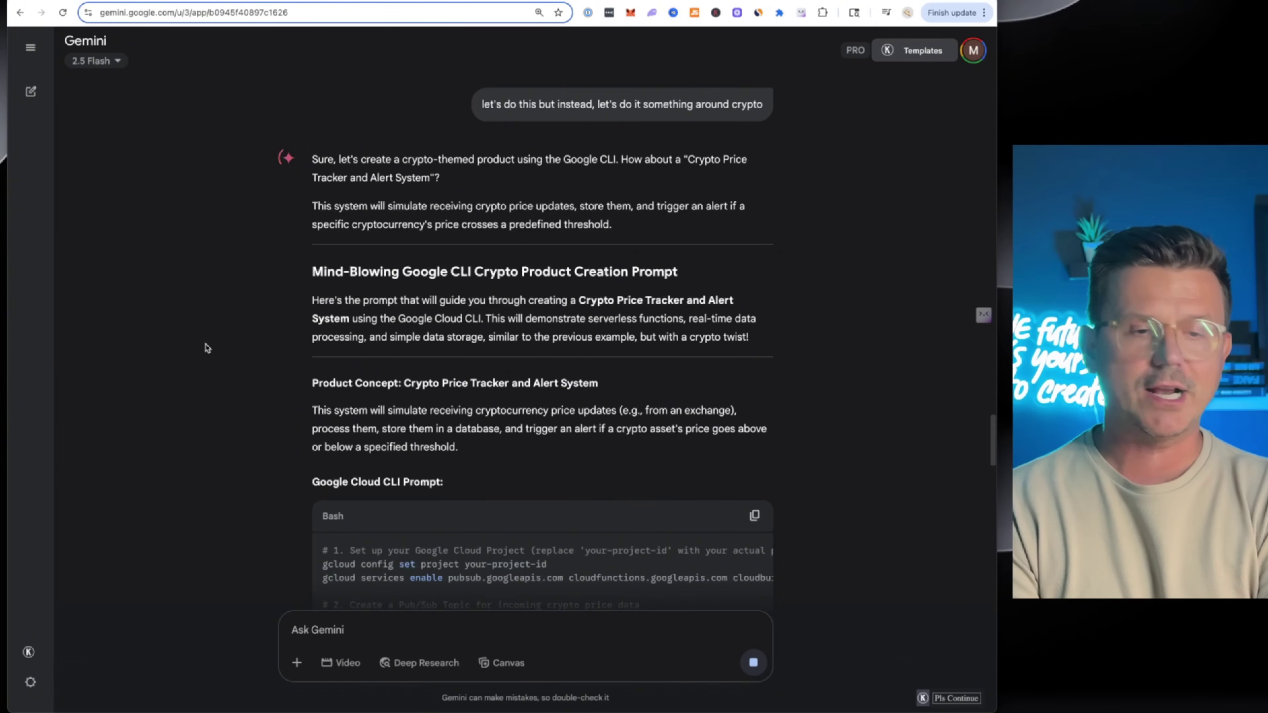
scroll(238, 351, down, 2)
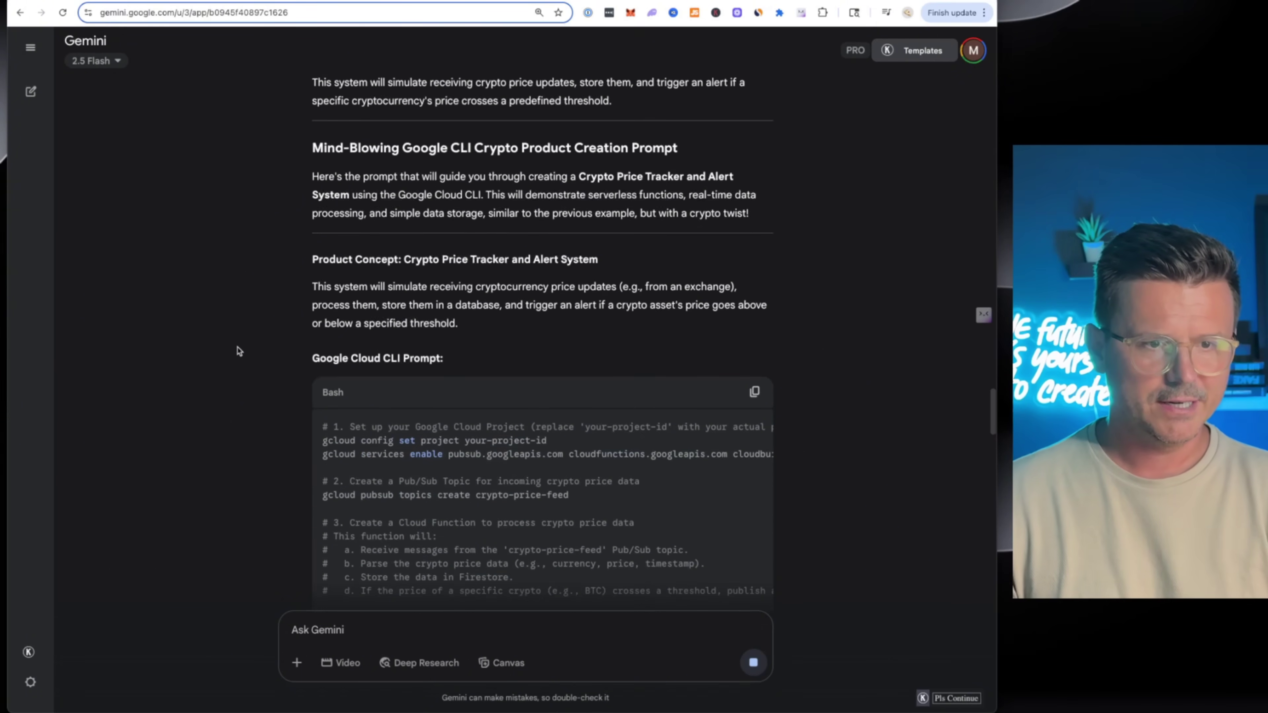
click(755, 393)
scroll(549, 366, down, 15)
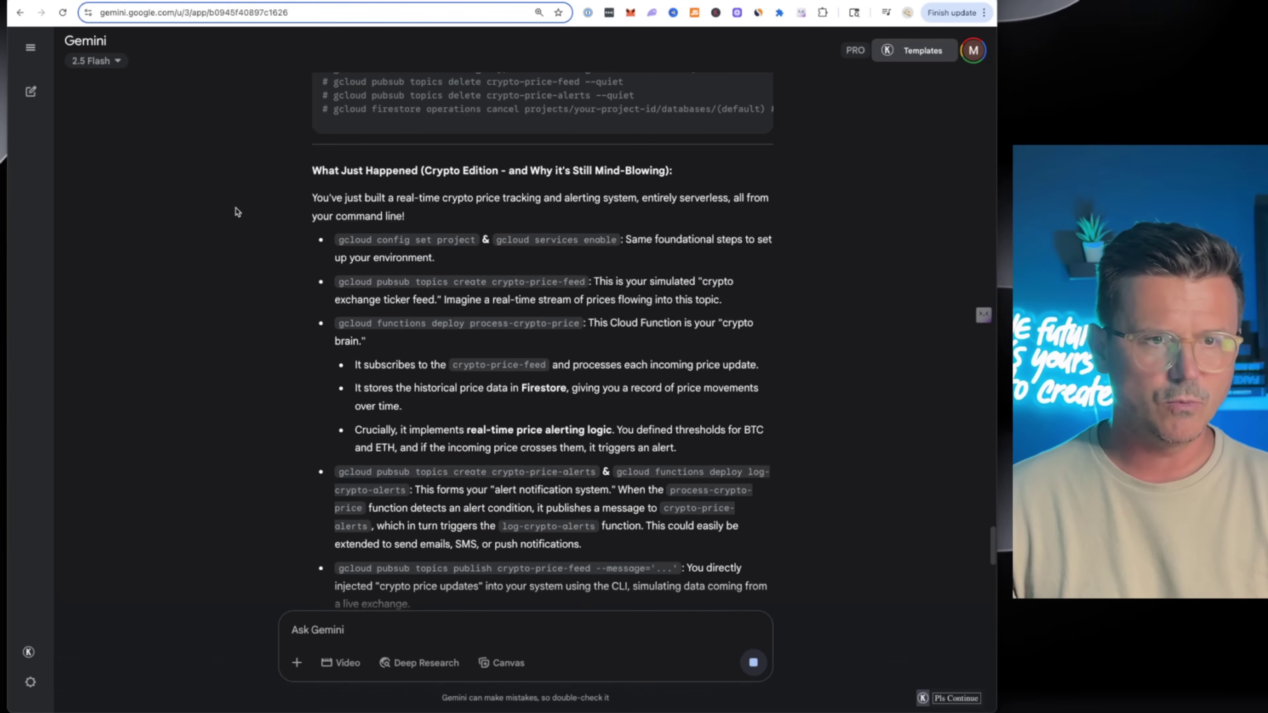
key(super+Tab)
key(super+Tab)
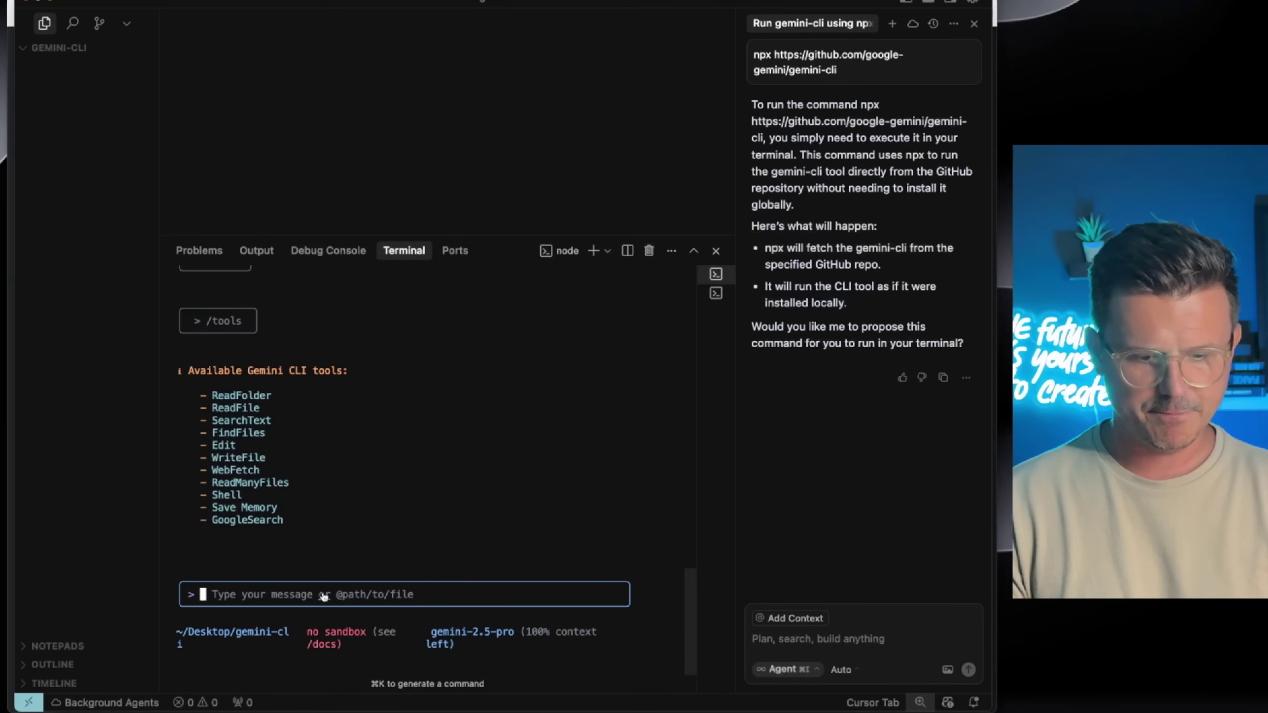
- Submit the crypto gcloud script to Gemini CLI and allow it to create the crypto-processor folder
key(super+v)
key(Return)
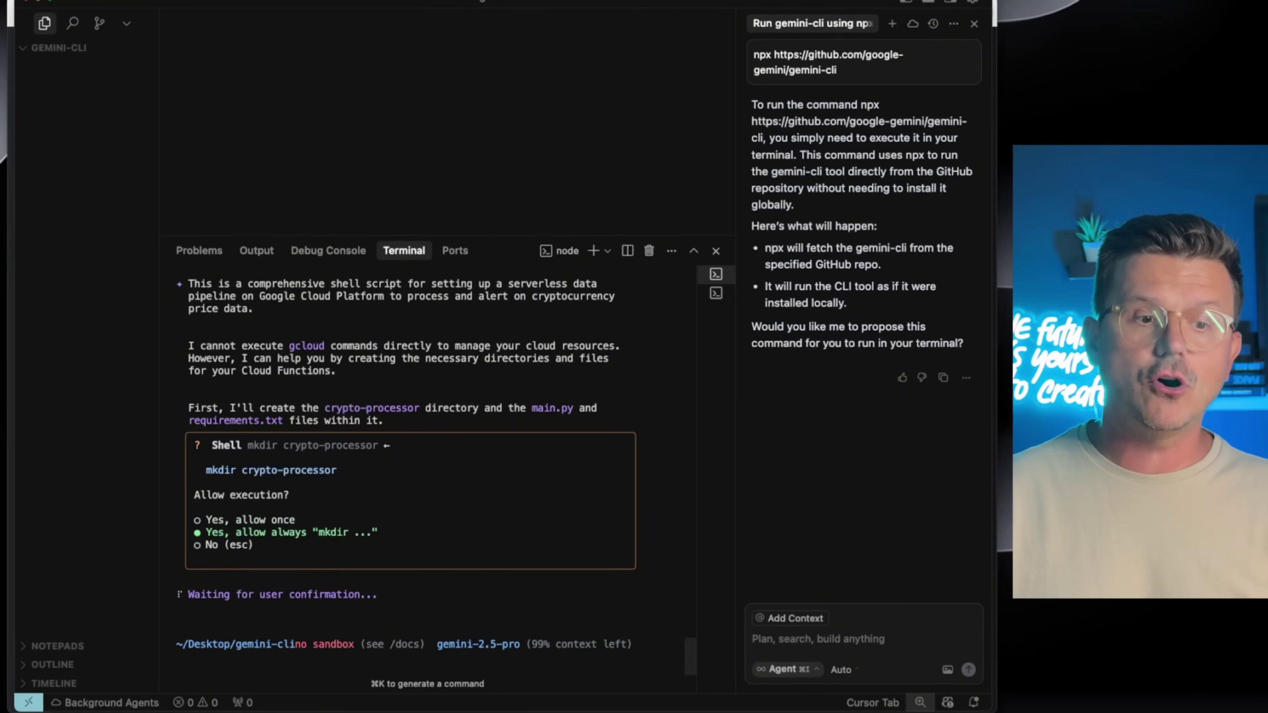
key(Return)
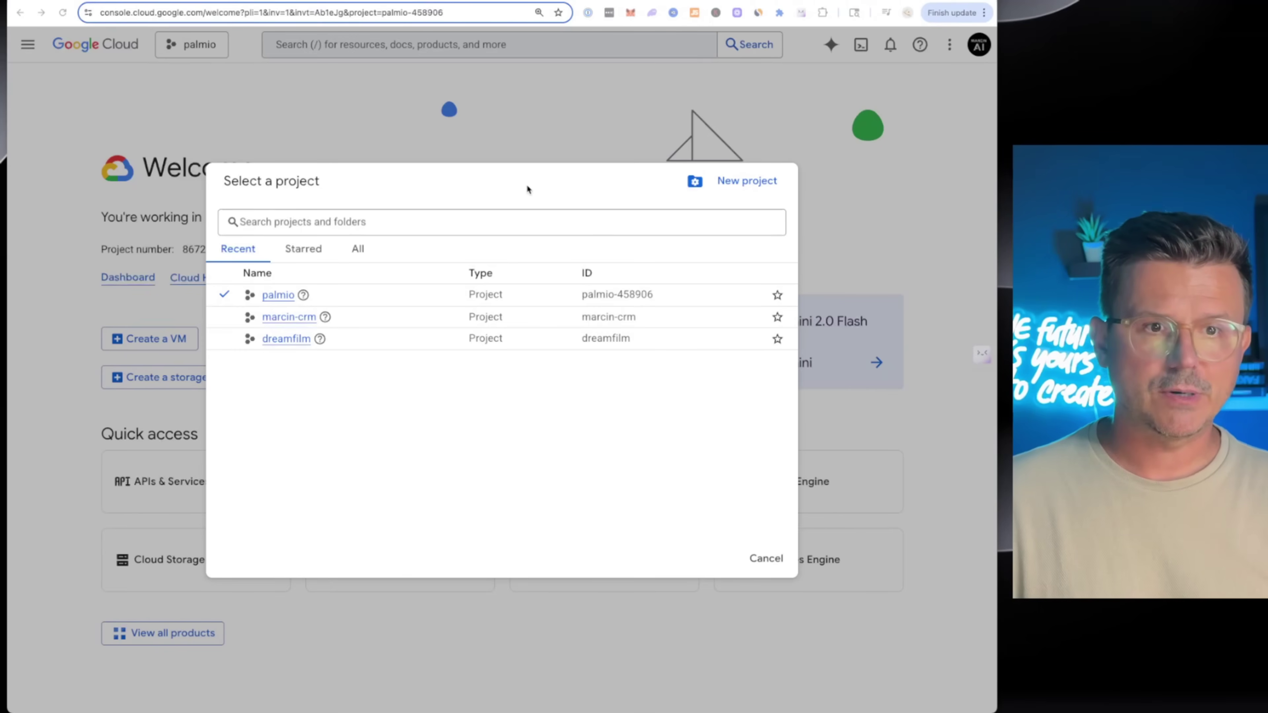
click(724, 181)
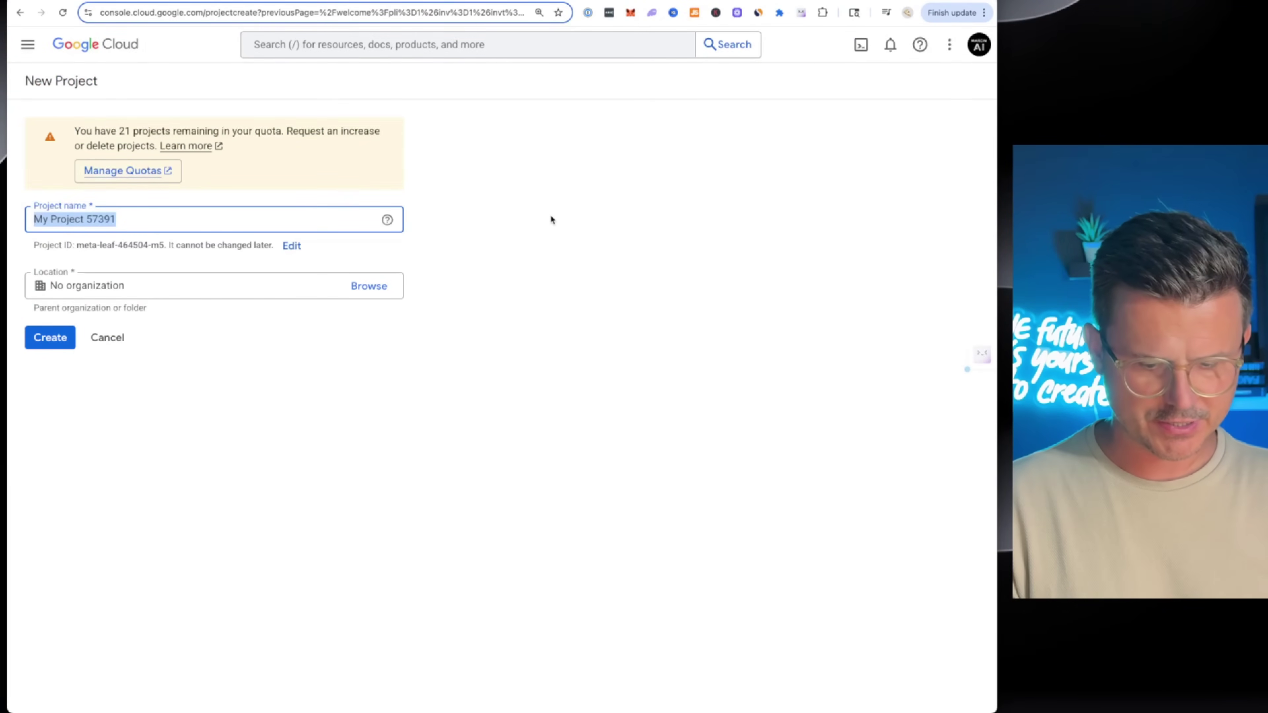
- Create a new project named gemini-cli-crypto and switch to it
text(gemini-cli-crypto)
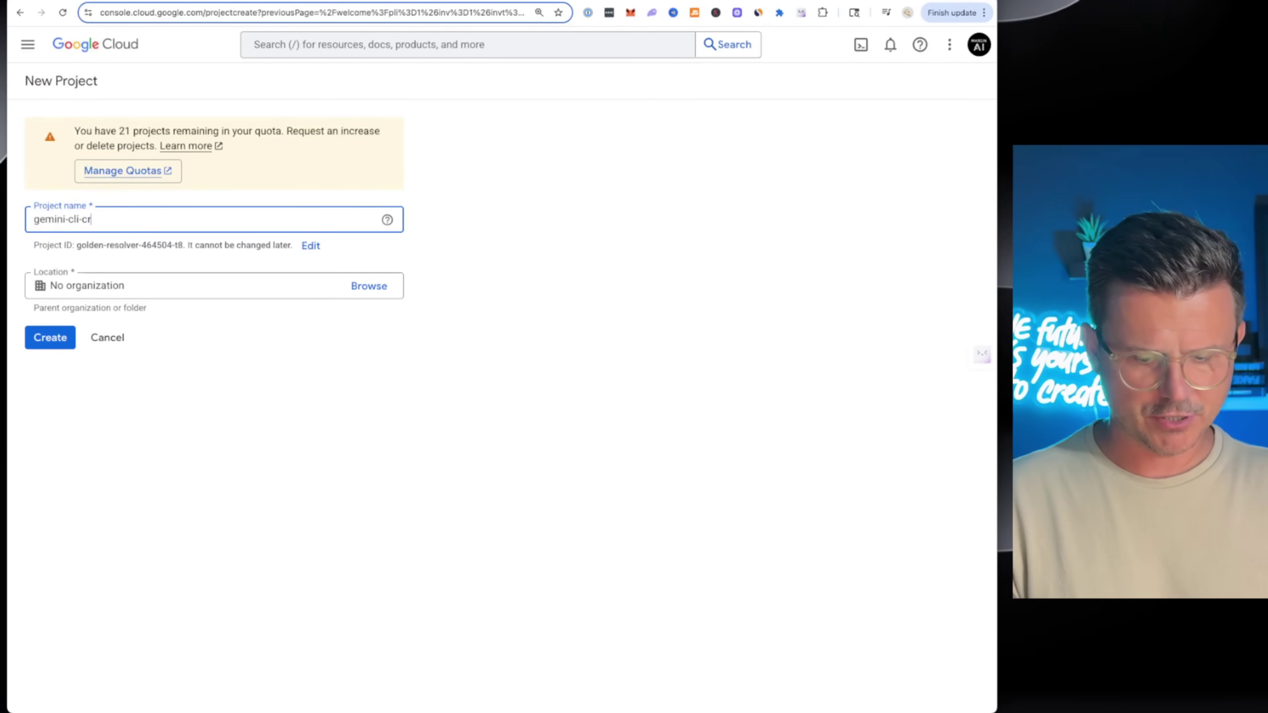
key(Return)
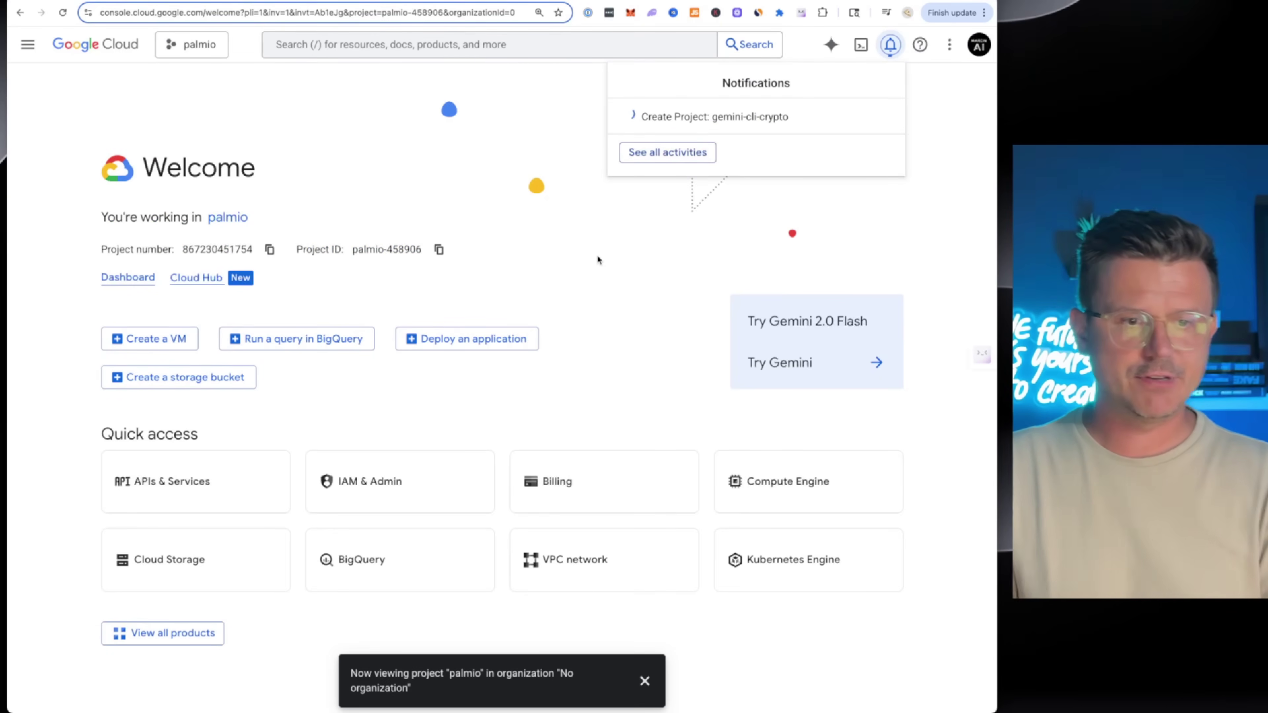
click(679, 137)
- Check the project id in the page address, then return to Cursor
drag(385, 12, 454, 12)
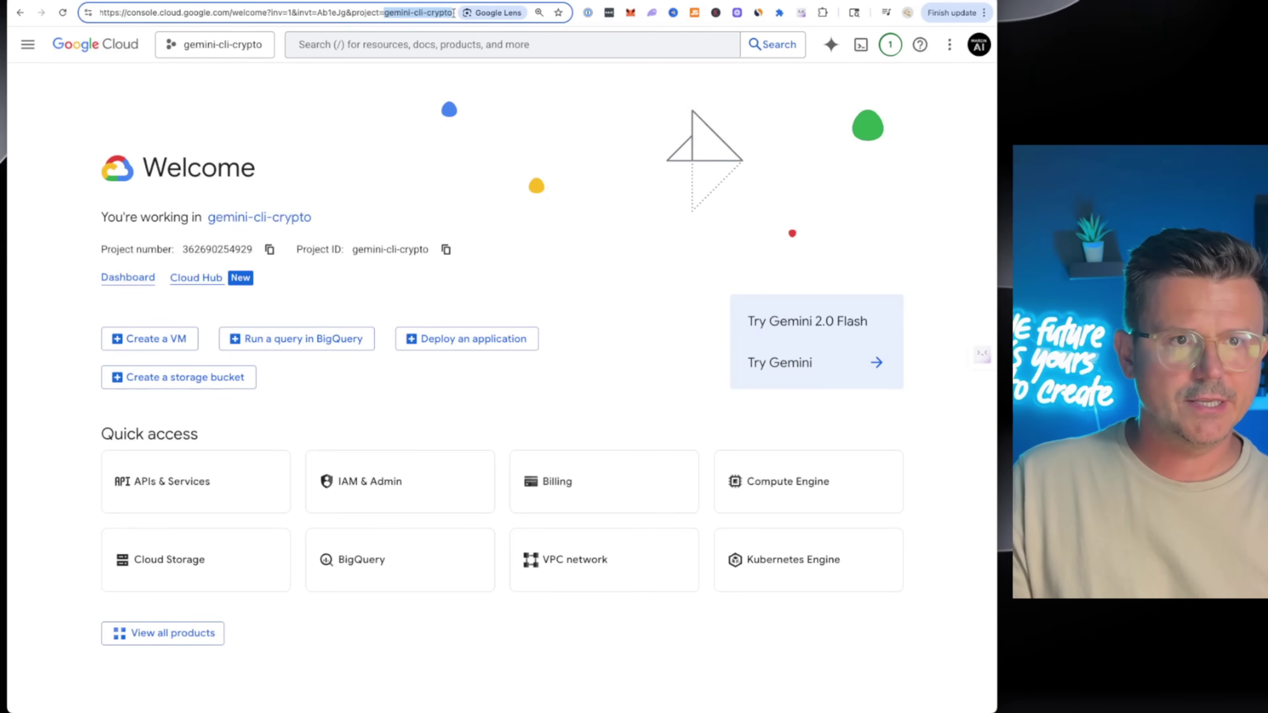
click(544, 205)
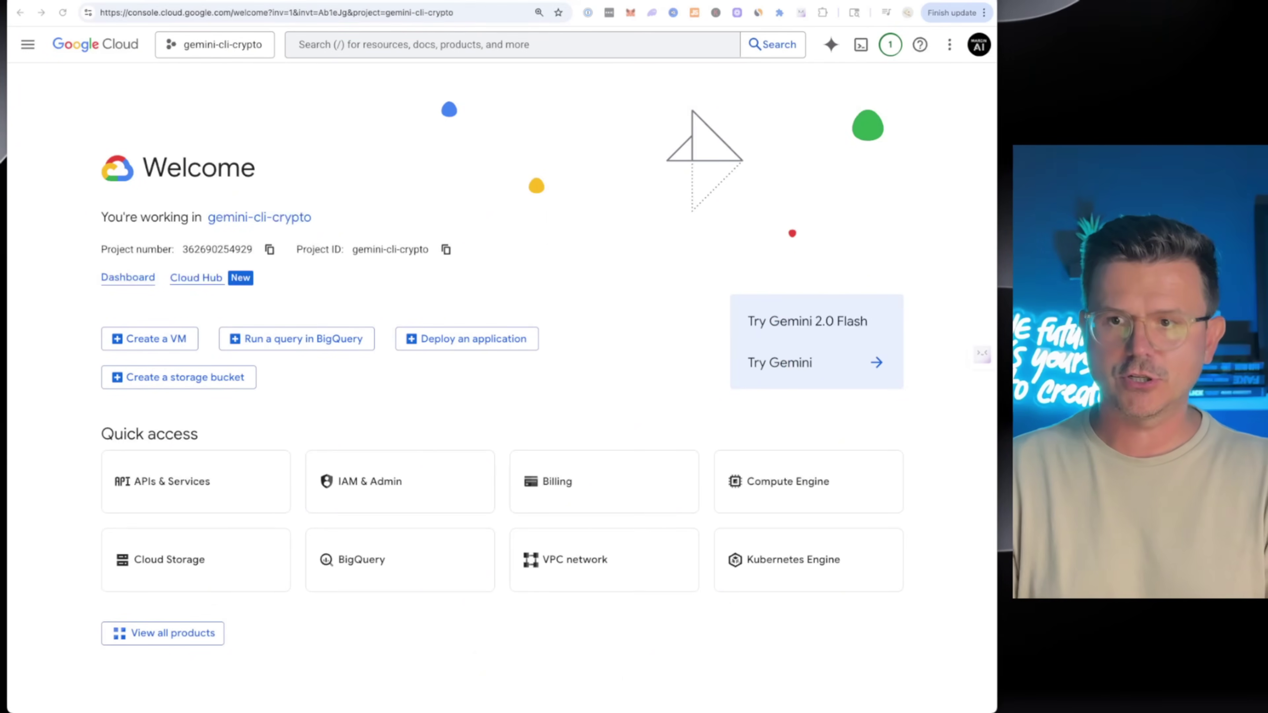
key(super+Tab)
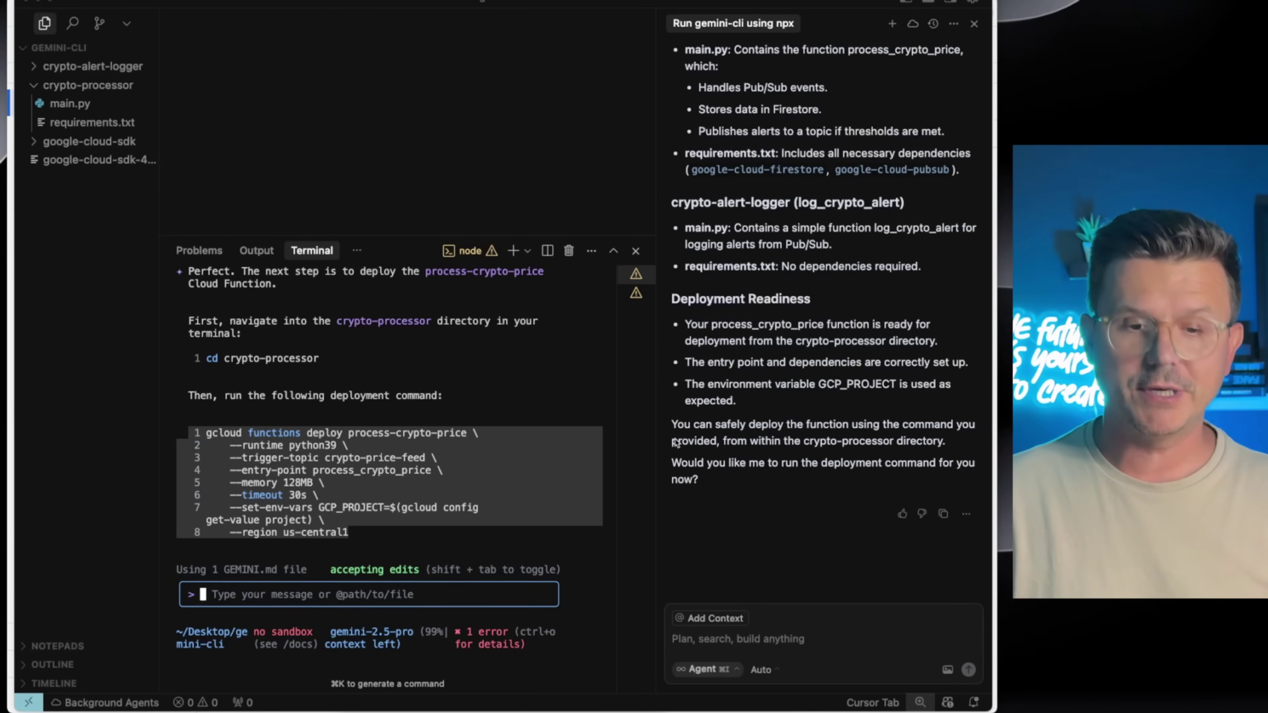
- Send the selected terminal lines to the agent and review its gcloud functions deploy output
click(758, 641)
key(Return)
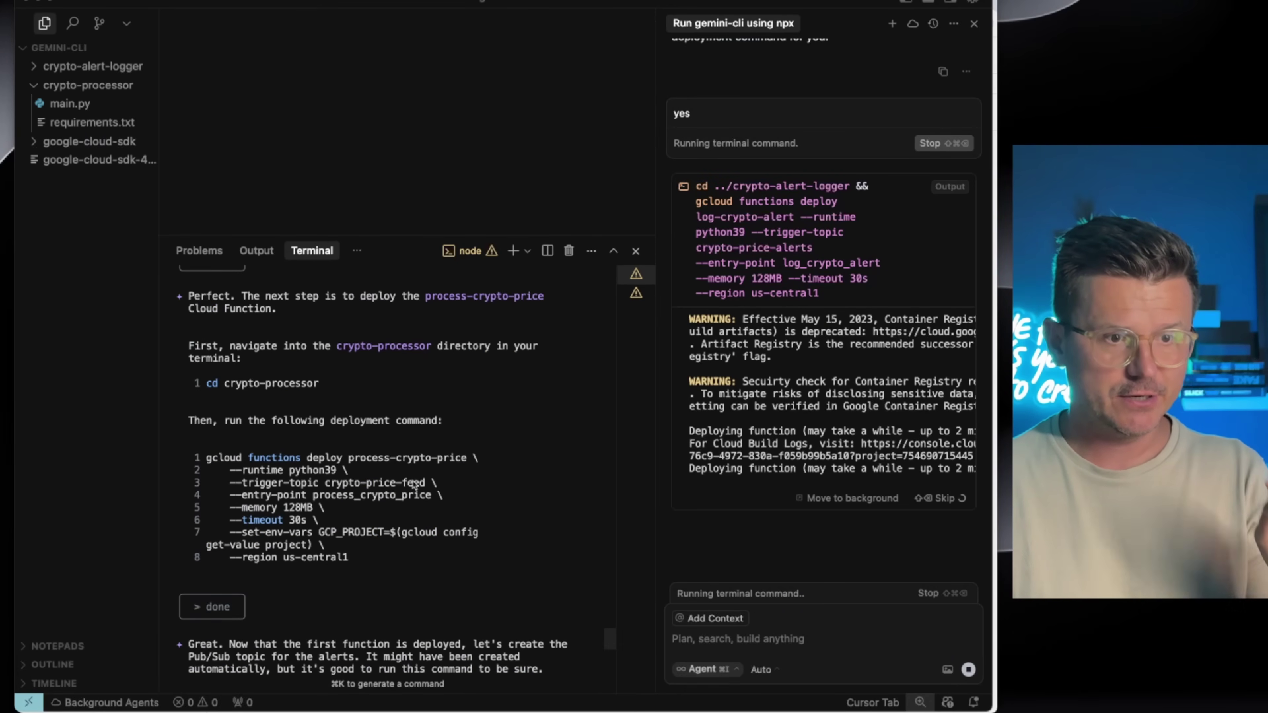
scroll(414, 485, up, 3)
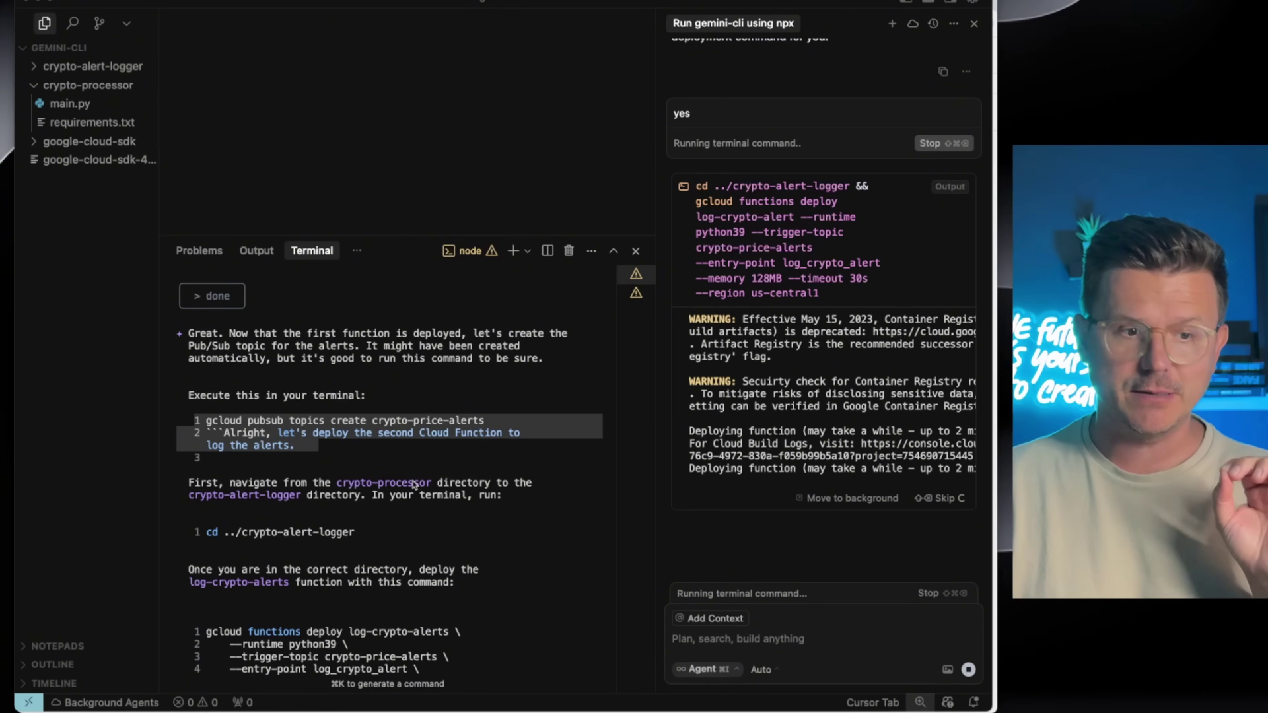
scroll(419, 473, down, 3)
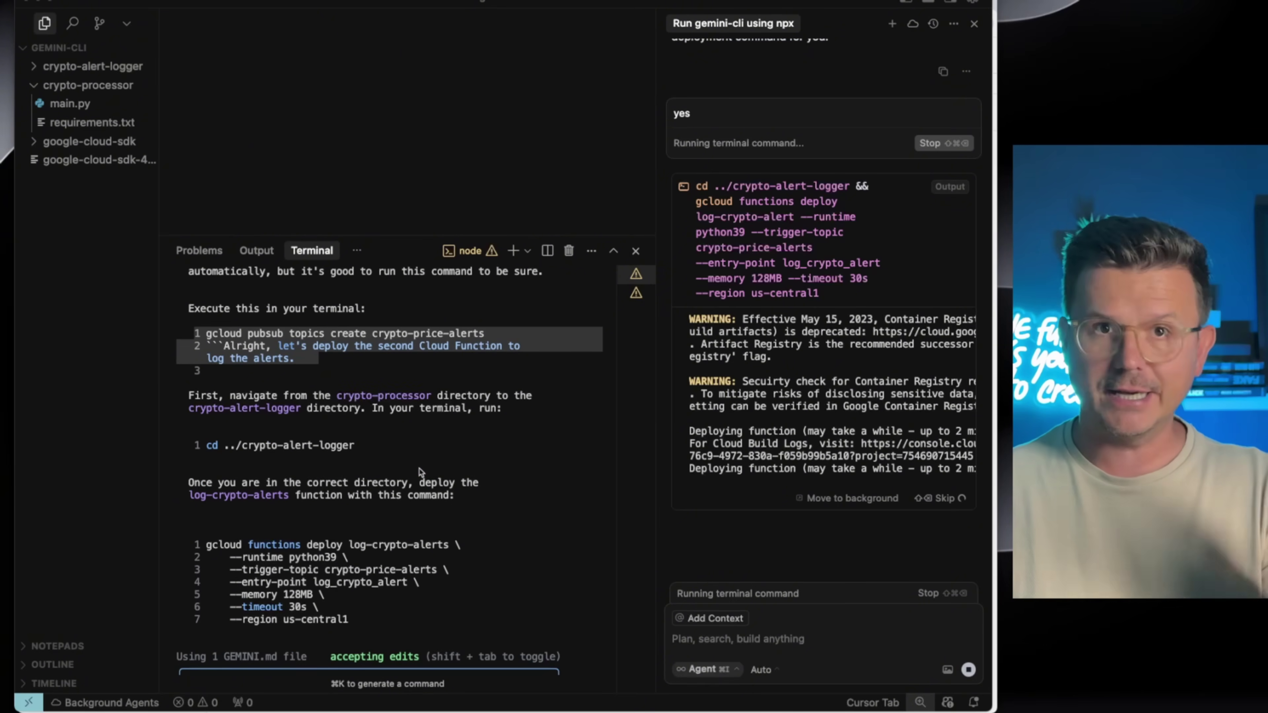
scroll(419, 471, down, 3)
scroll(419, 472, up, 1)
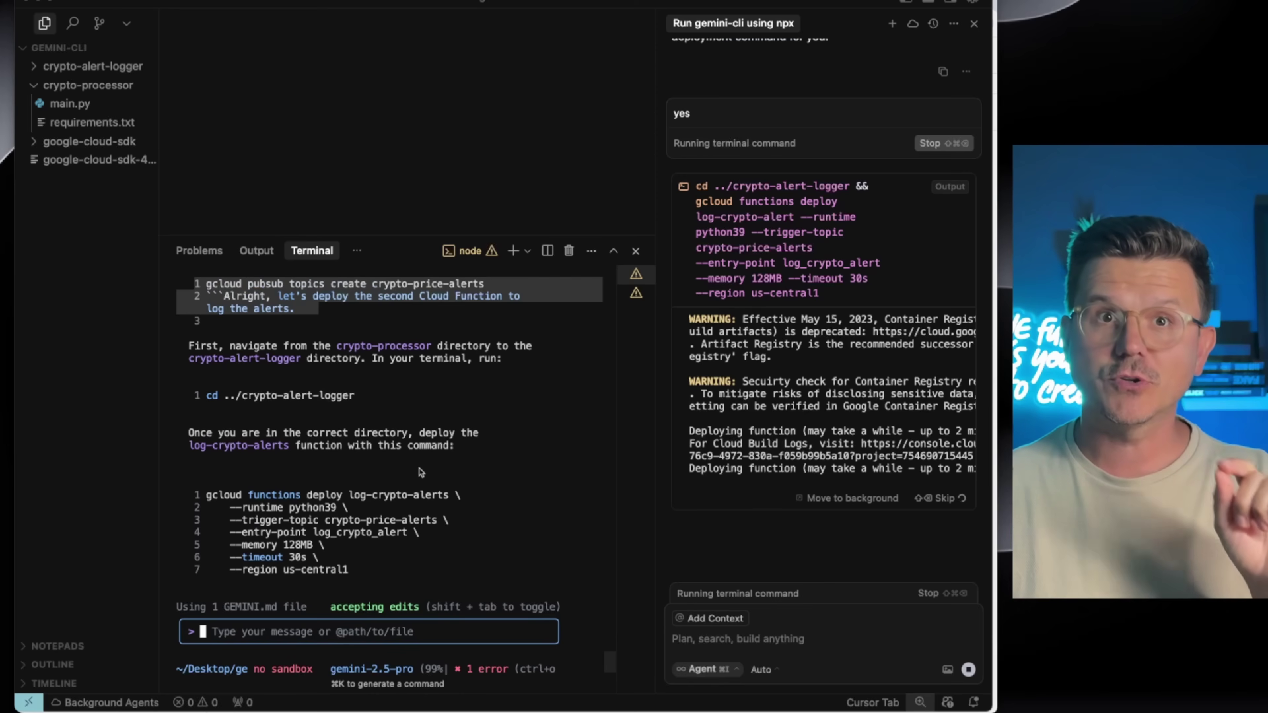
key(super+Tab)
key(super+Tab)
key(super+Tab)
key(super+Tab)
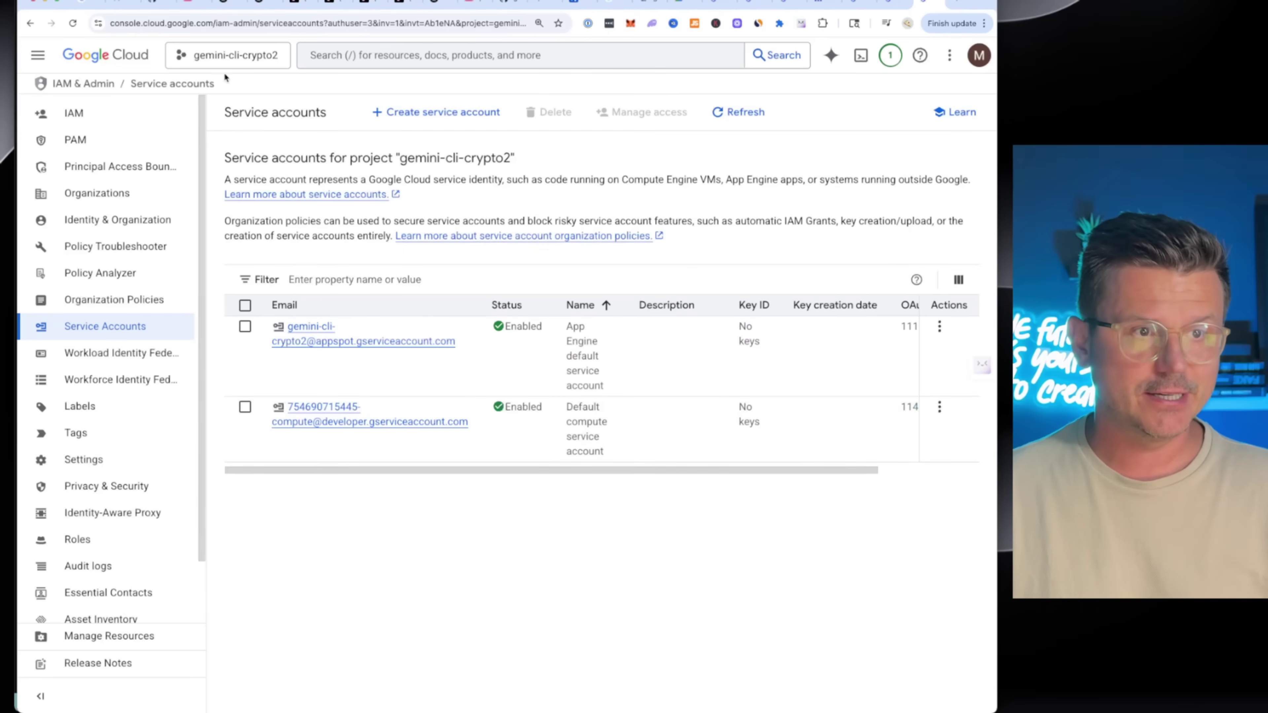
- Confirm gemini-cli-crypto2 is the active project in the picker, then return to Cursor
click(228, 55)
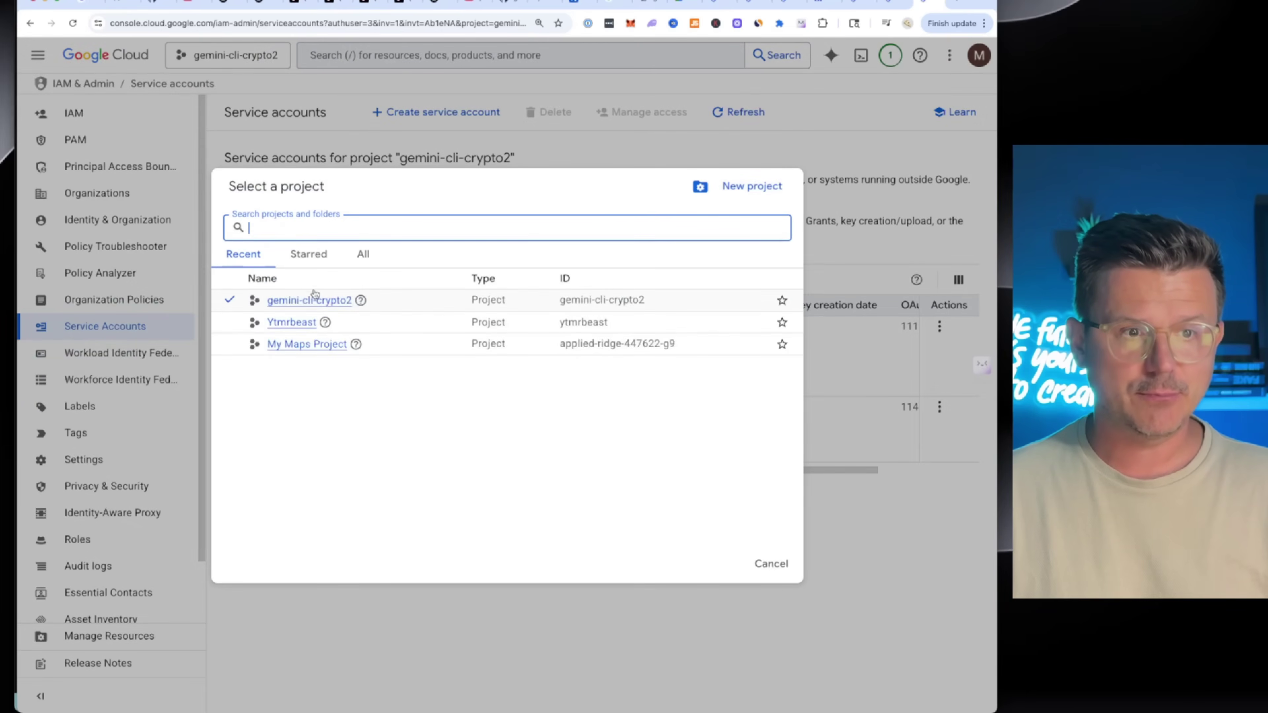
click(313, 299)
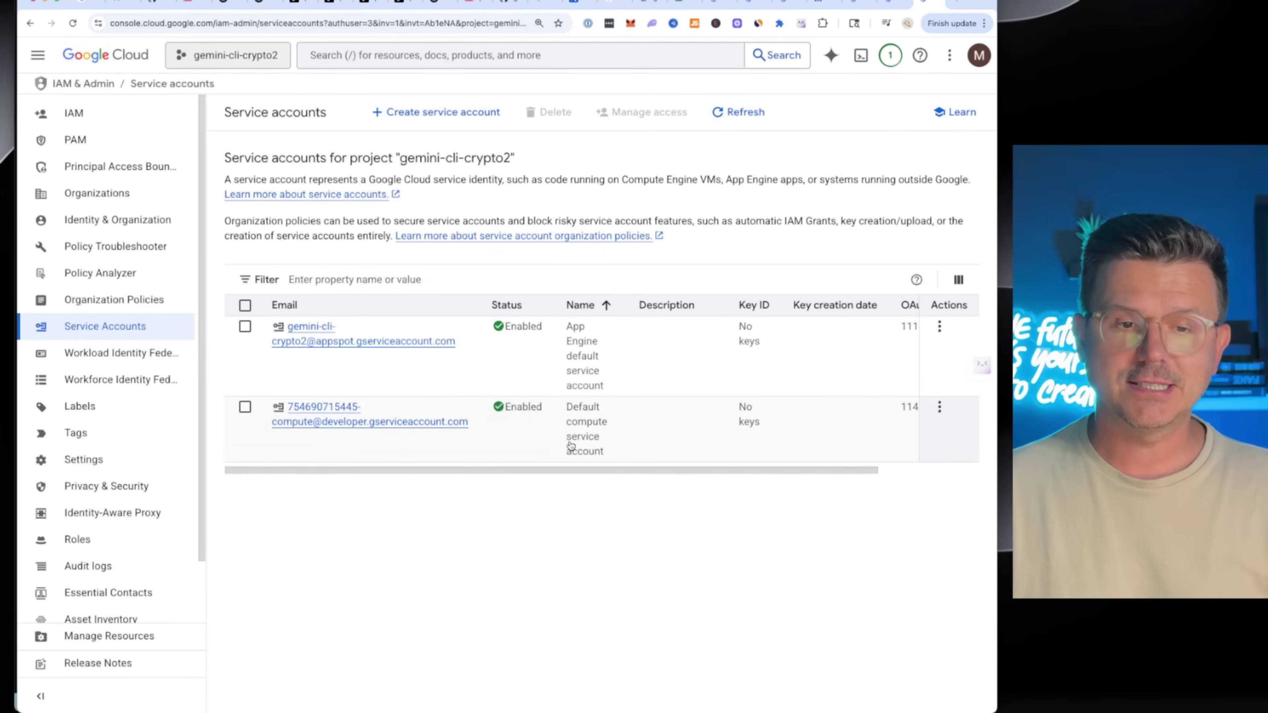
key(super+Tab)
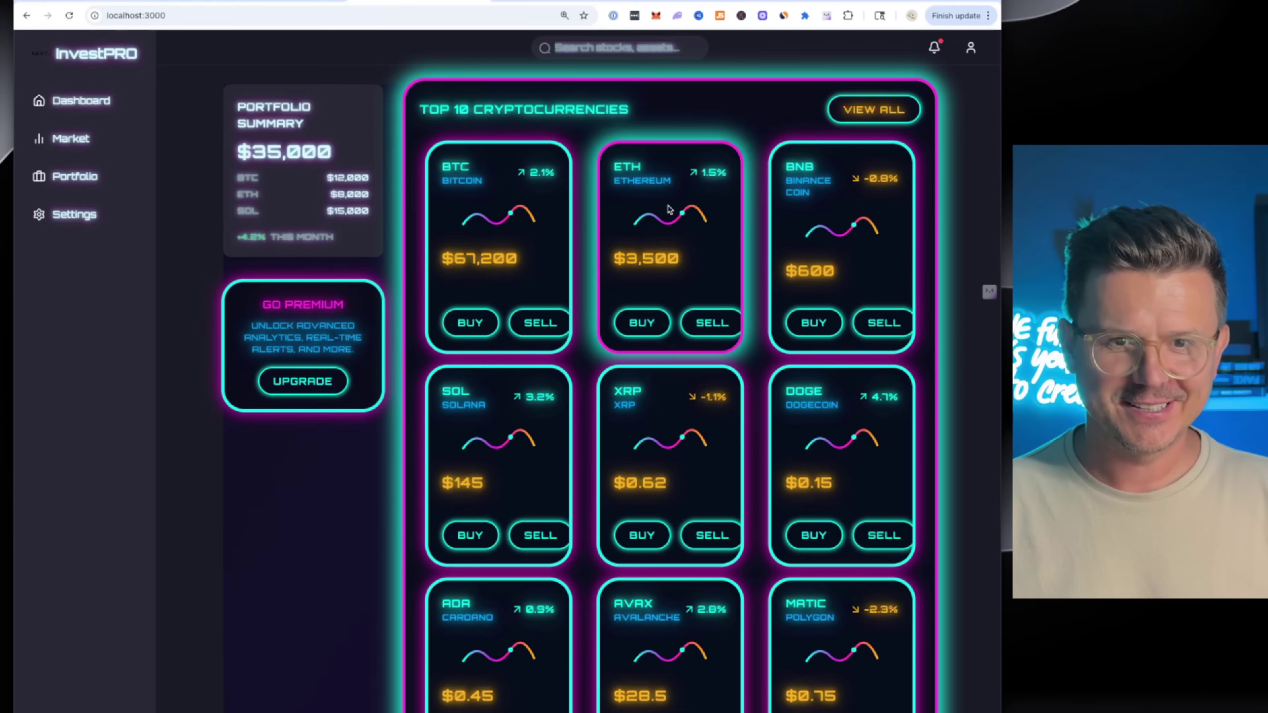
scroll(740, 493, down, 8)
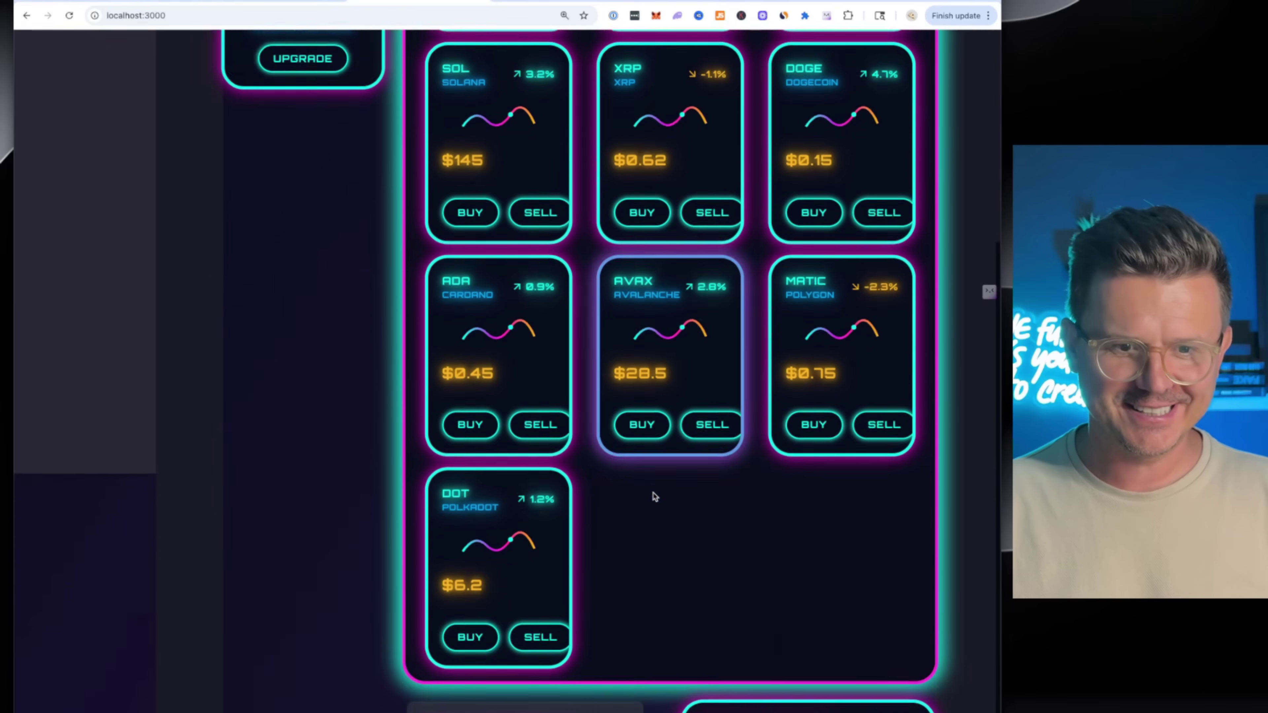
scroll(655, 496, up, 8)
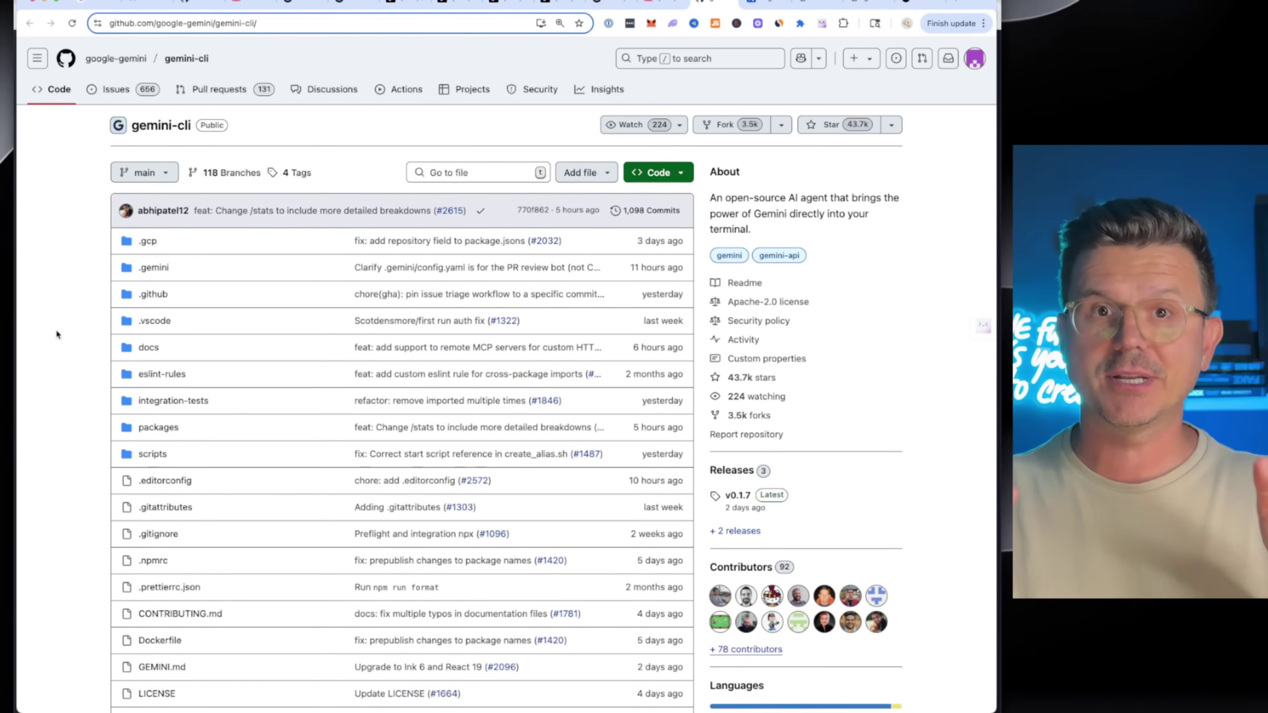
- Move from the gemini-cli GitHub page to the Google AI Studio tab
click(760, 2)
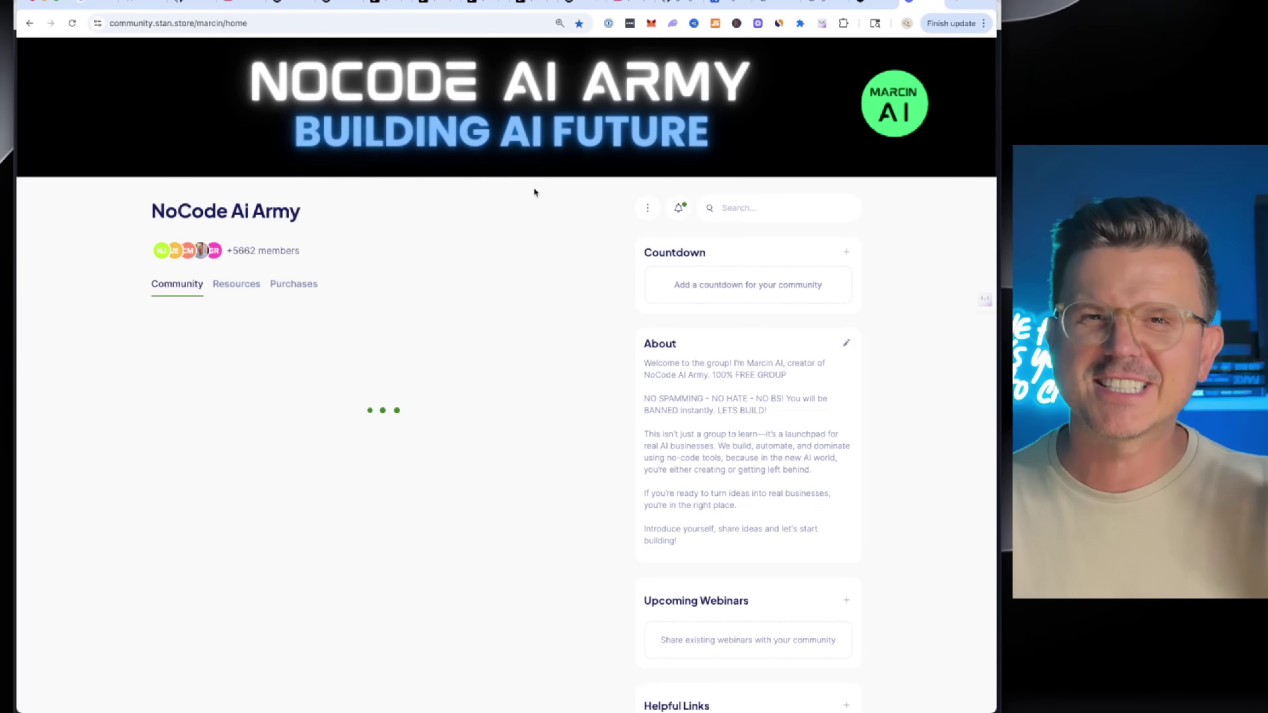
scroll(617, 216, down, 10)
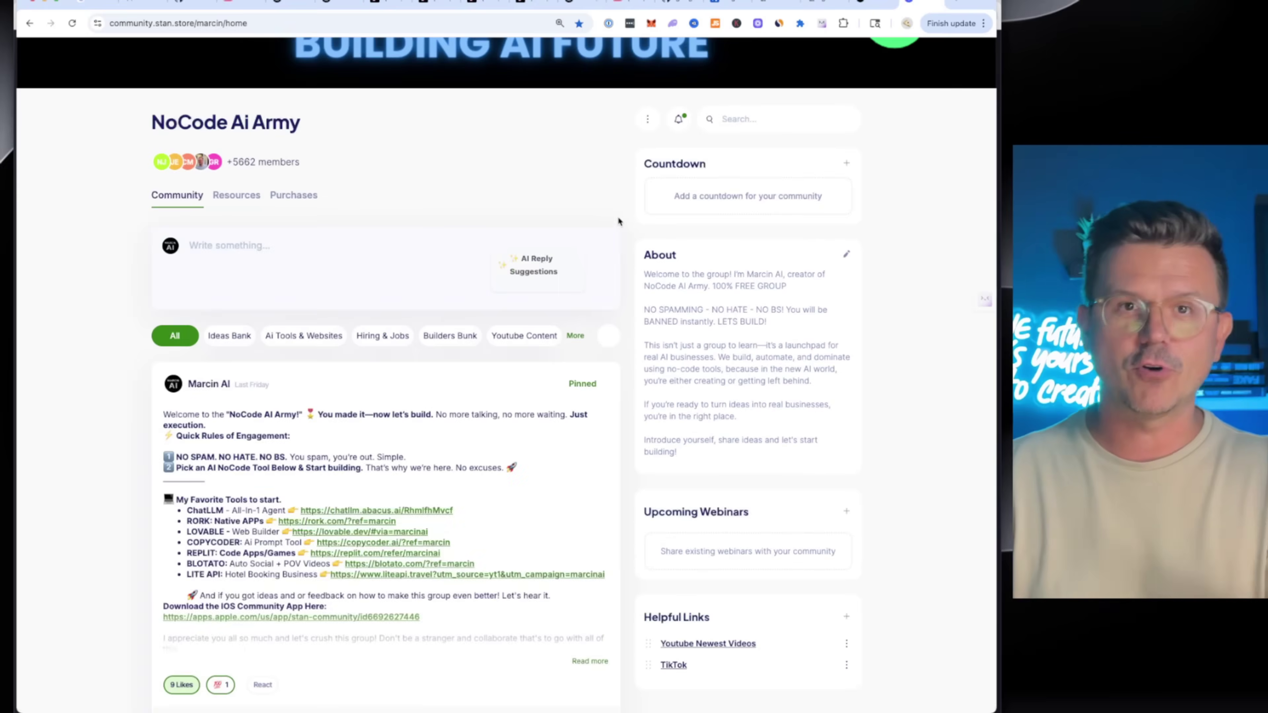
scroll(618, 221, down, 20)
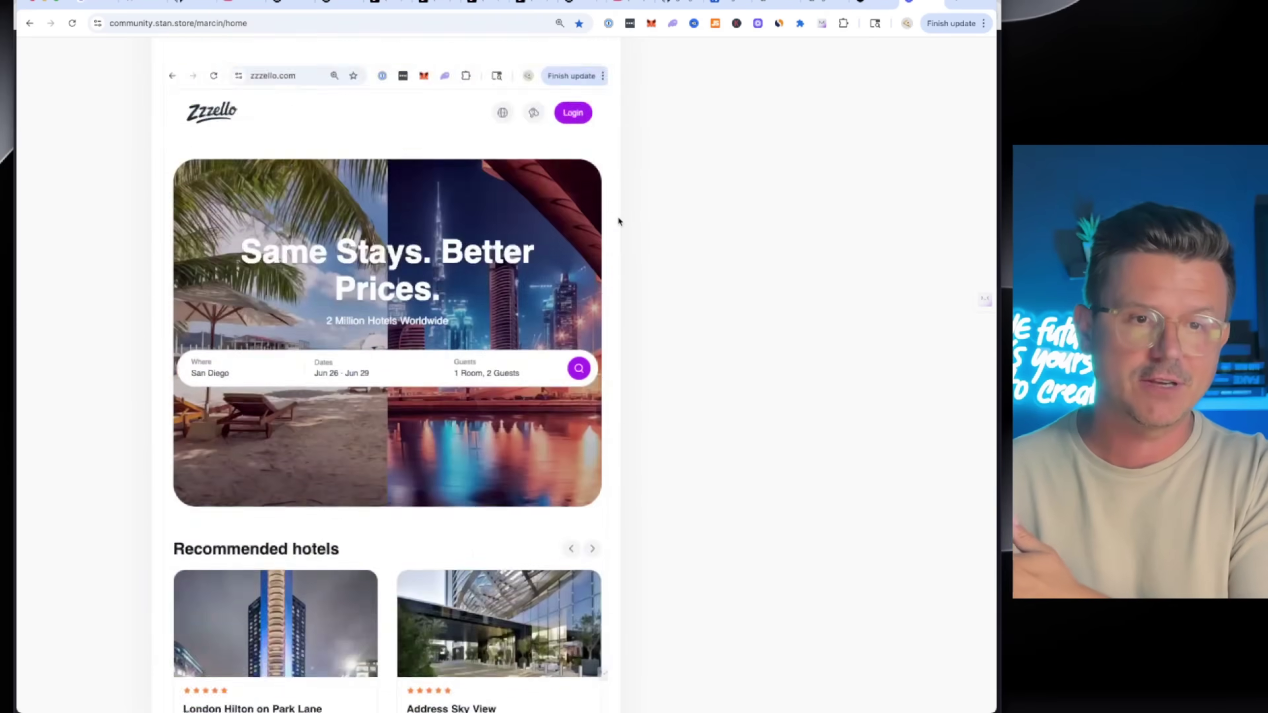
scroll(618, 221, up, 20)
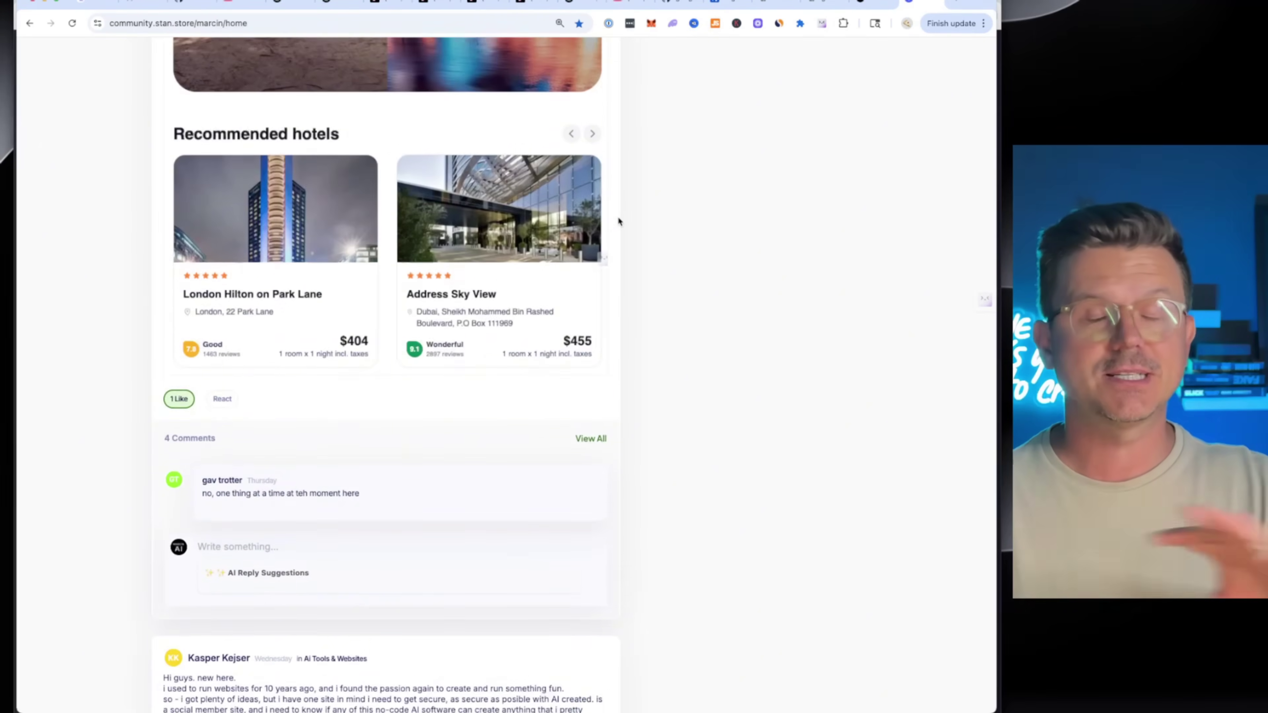